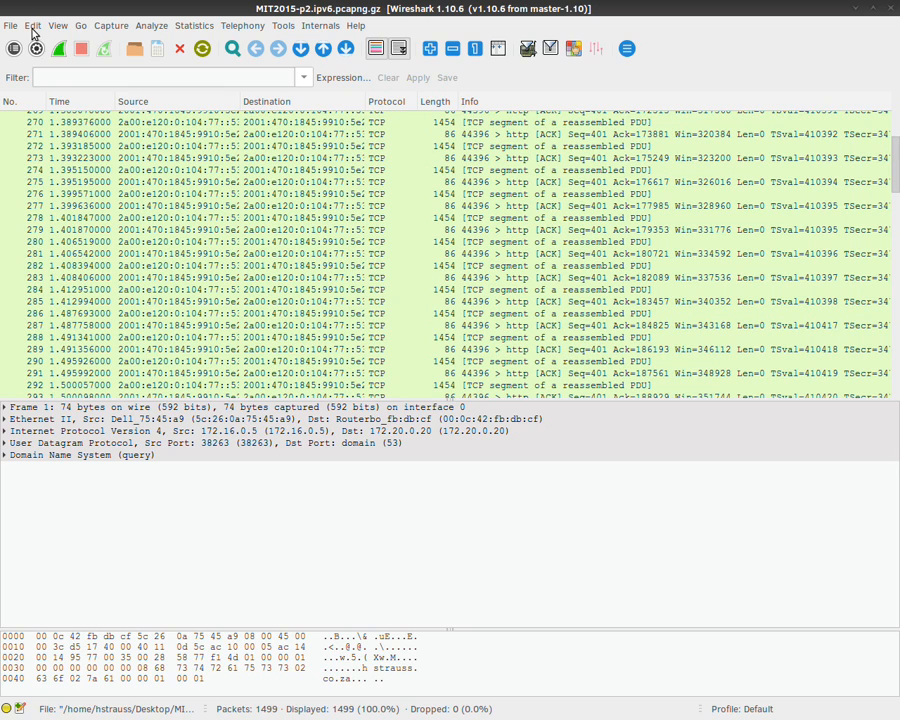
Step: Close the p2 capture file and start a new live capture on eth0
{"action": "left_click", "coordinate": [11, 25]}
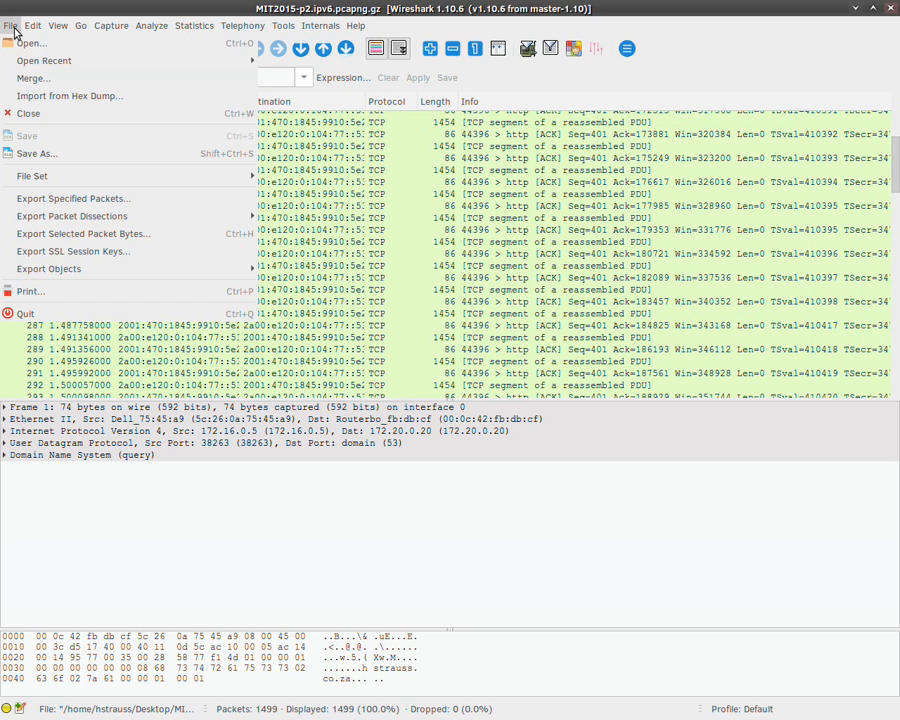
{"action": "left_click", "coordinate": [40, 113]}
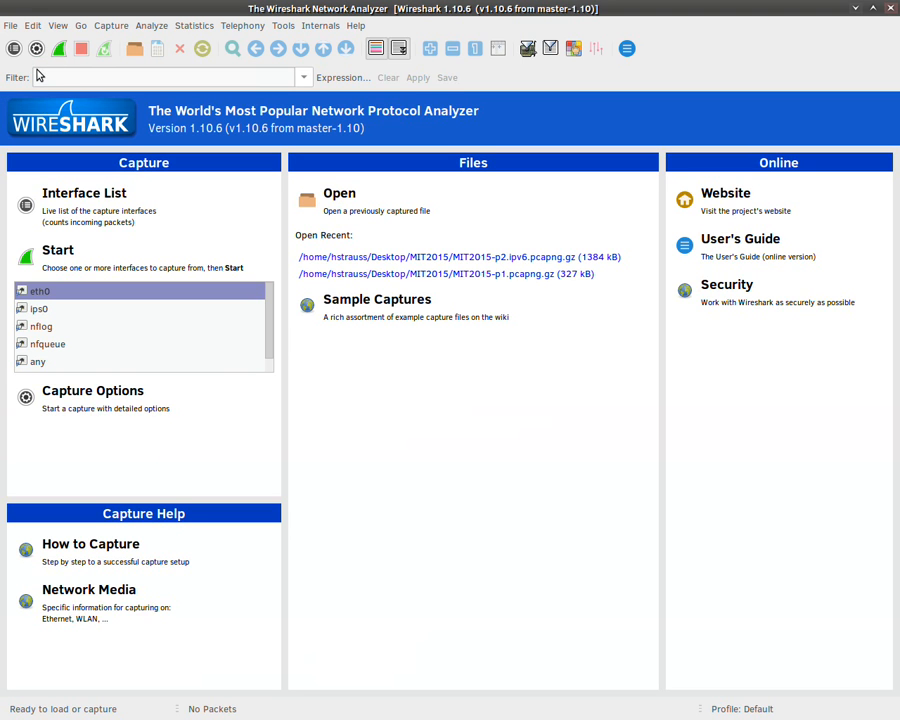
{"action": "left_click", "coordinate": [68, 263]}
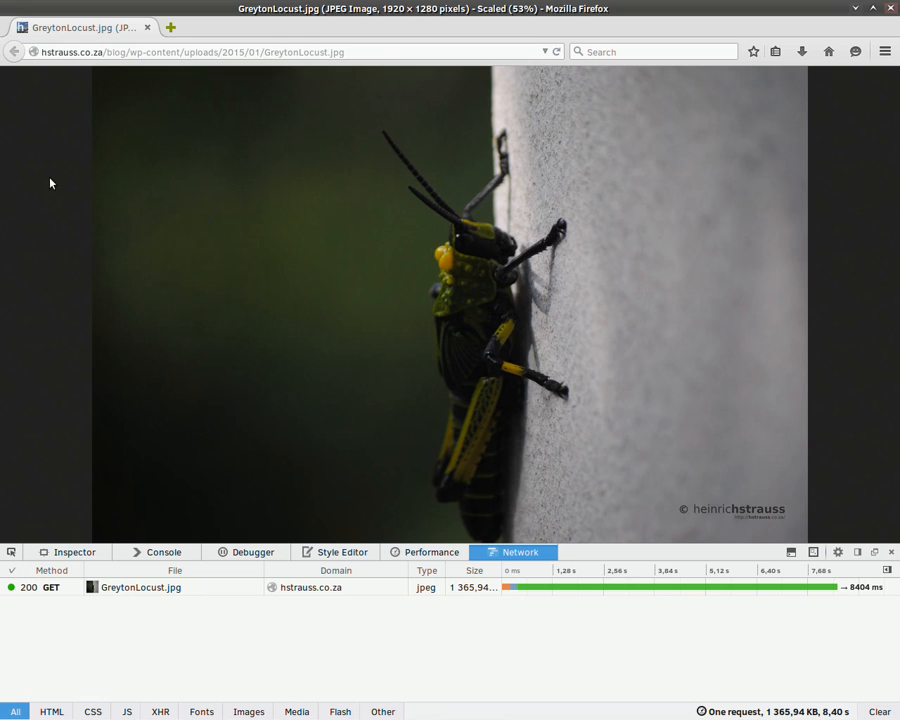
Step: Open and then dismiss the context menu on the GreytonLocust.jpg page in Firefox
{"action": "right_click", "coordinate": [50, 181]}
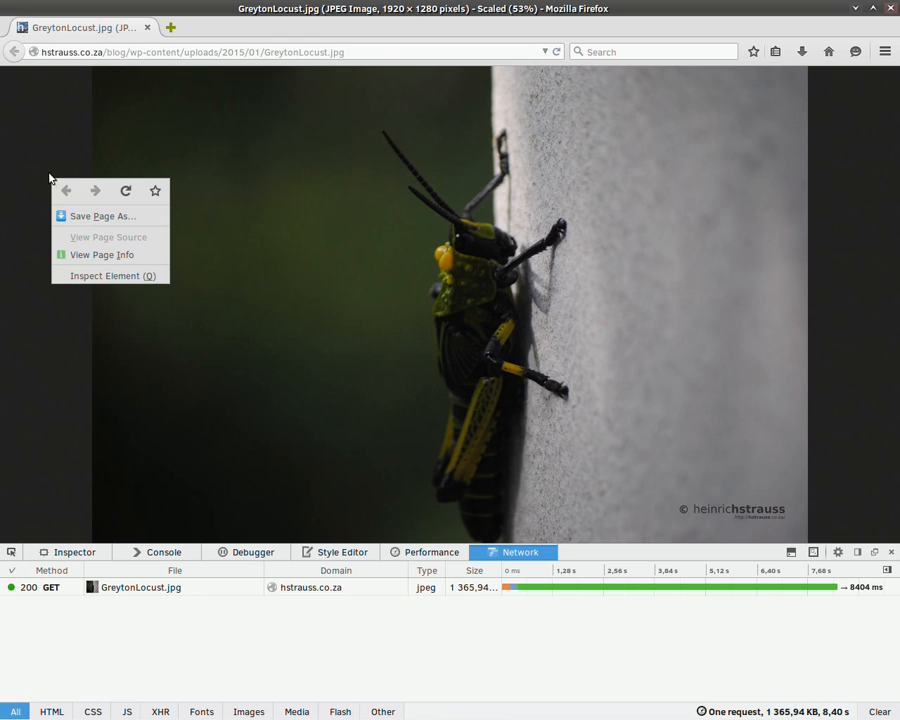
{"action": "left_click", "coordinate": [46, 161]}
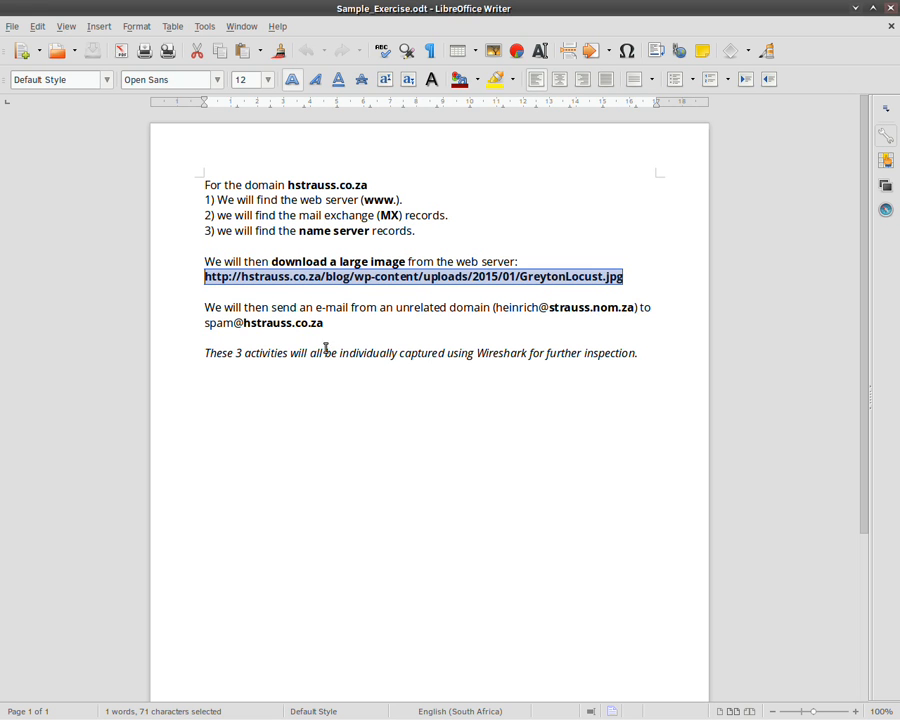
Step: Highlight the download paragraph and URL in Writer, then reload GreytonLocust.jpg in Firefox
{"action": "left_click", "coordinate": [350, 262]}
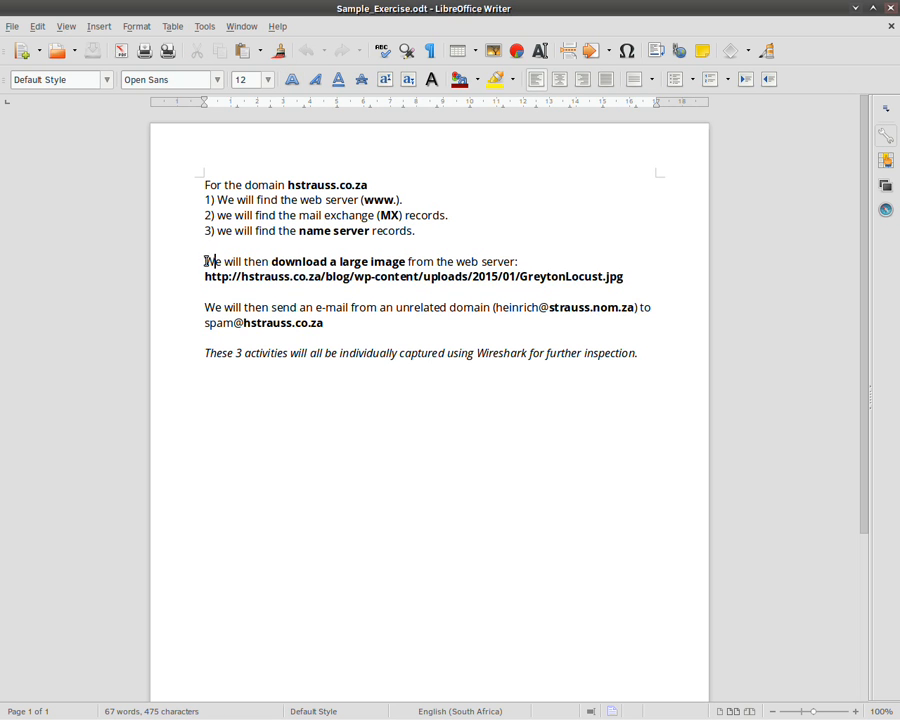
{"action": "left_click_drag", "start_coordinate": [206, 261], "coordinate": [643, 281]}
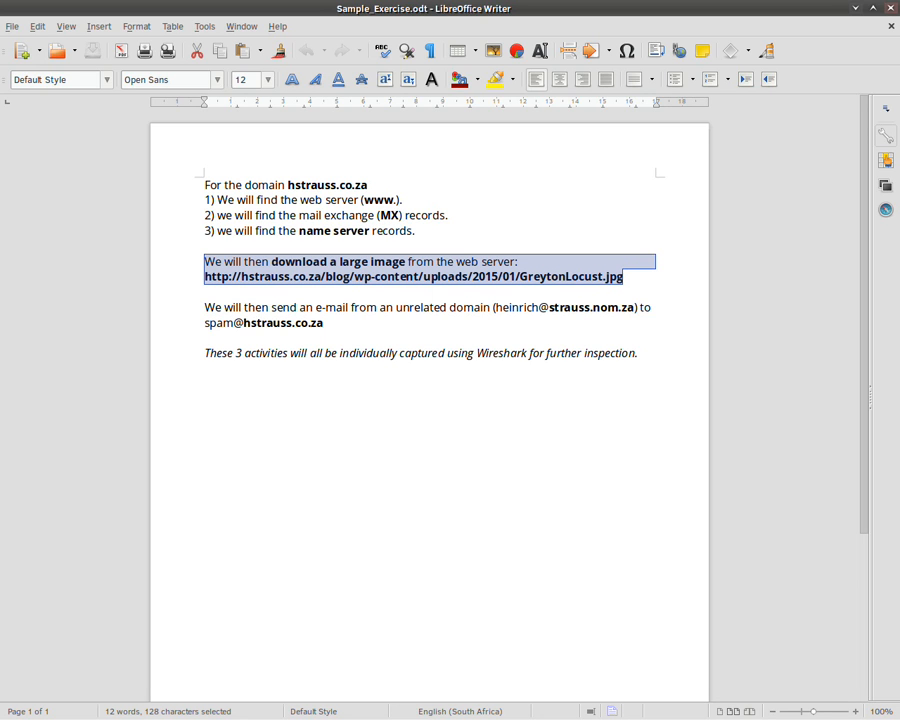
{"action": "key", "text": "alt+Tab"}
{"action": "key", "text": "ctrl+F5"}
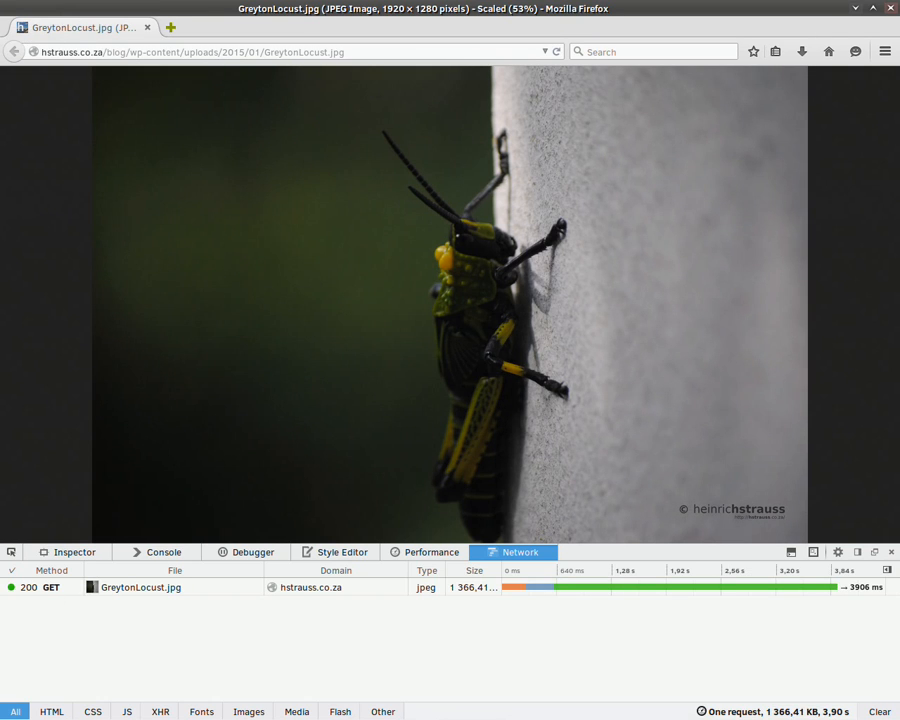
{"action": "key", "text": "alt+Tab"}
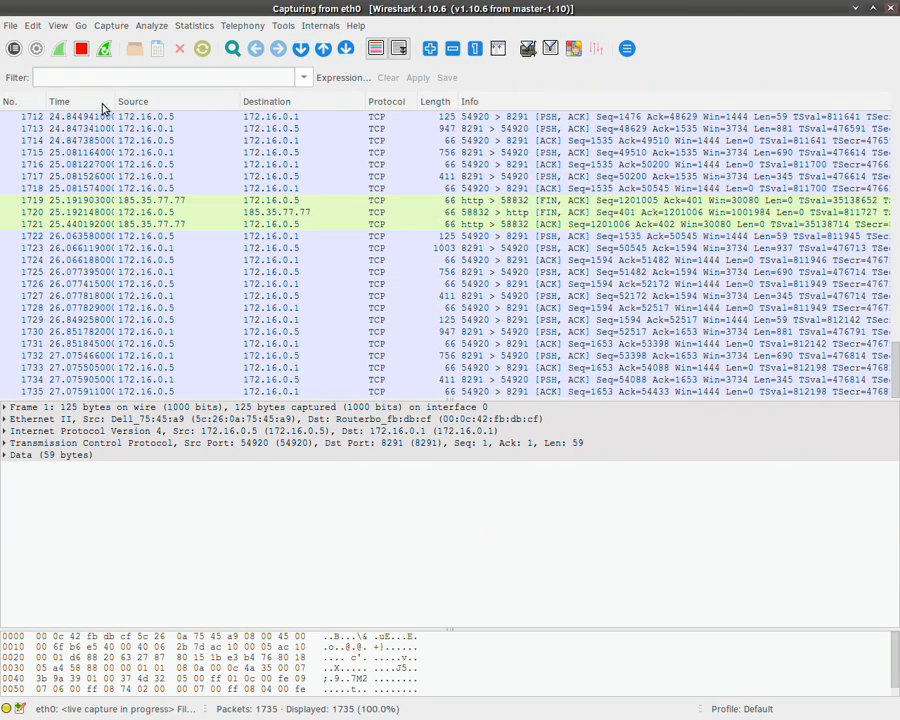
Step: Stop the capture at 1,744 packets and inspect frame 1686 after the JPEG 200 OK
{"action": "left_click", "coordinate": [80, 50]}
{"action": "scroll", "coordinate": [304, 306], "scroll_direction": "up", "scroll_amount": 4}
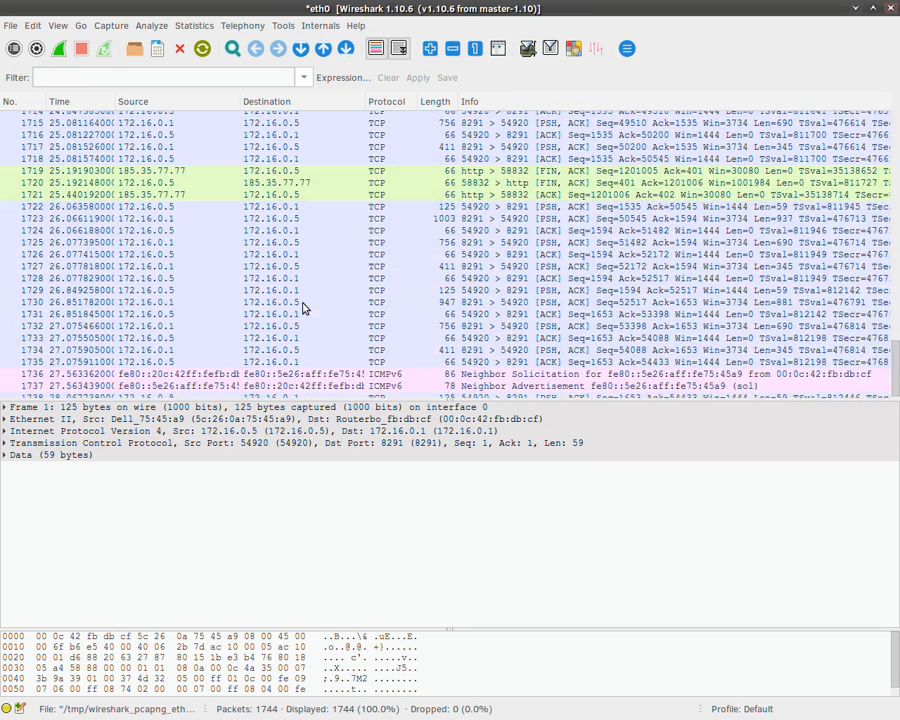
{"action": "scroll", "coordinate": [304, 306], "scroll_direction": "up", "scroll_amount": 8}
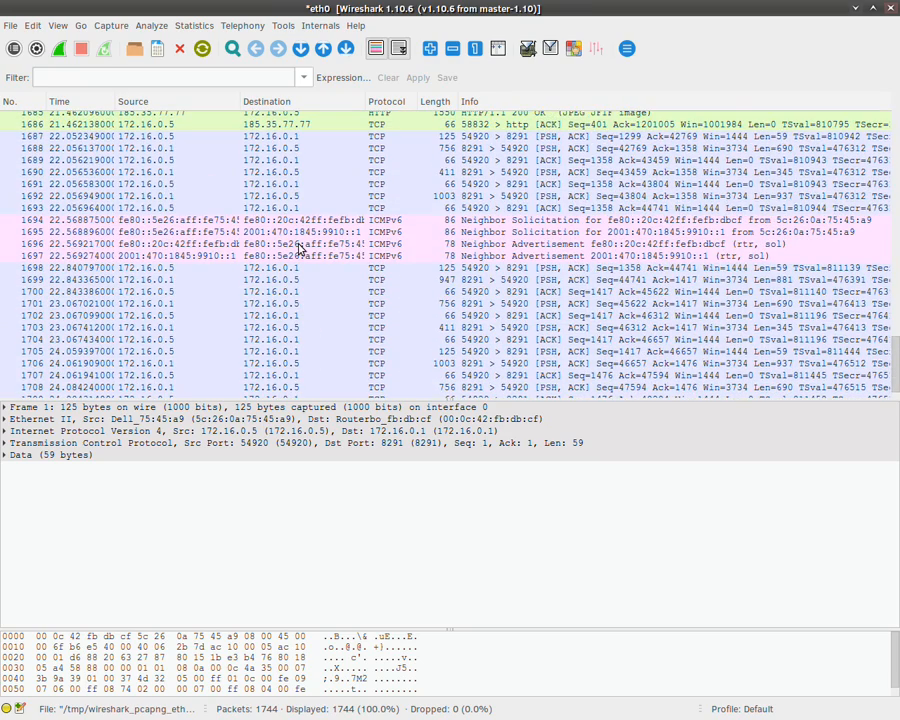
{"action": "scroll", "coordinate": [300, 250], "scroll_direction": "up", "scroll_amount": 2}
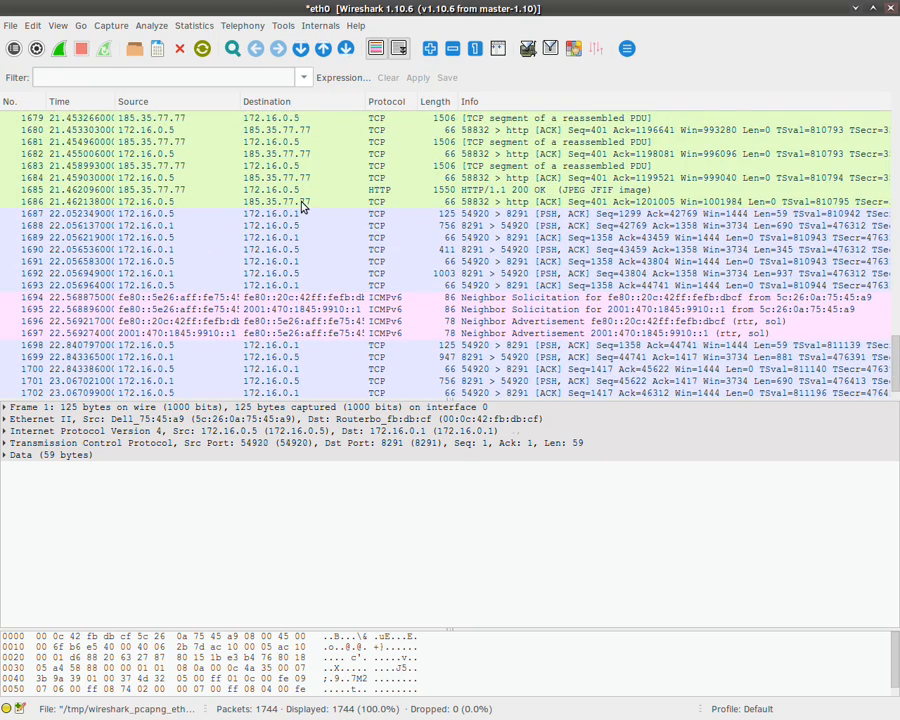
{"action": "left_click", "coordinate": [303, 203]}
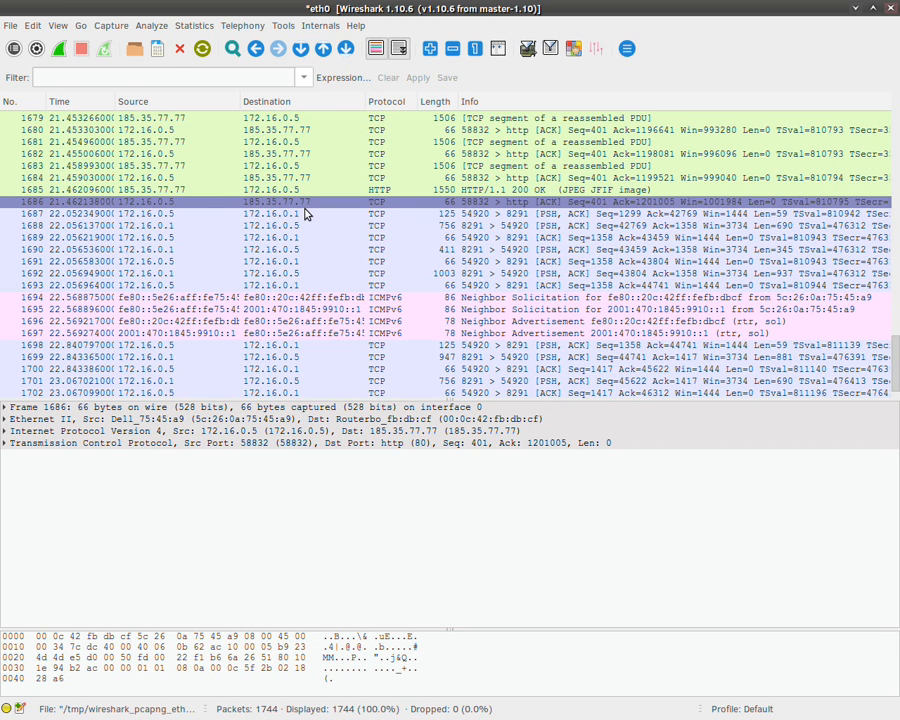
{"action": "scroll", "coordinate": [305, 213], "scroll_direction": "up", "scroll_amount": 3}
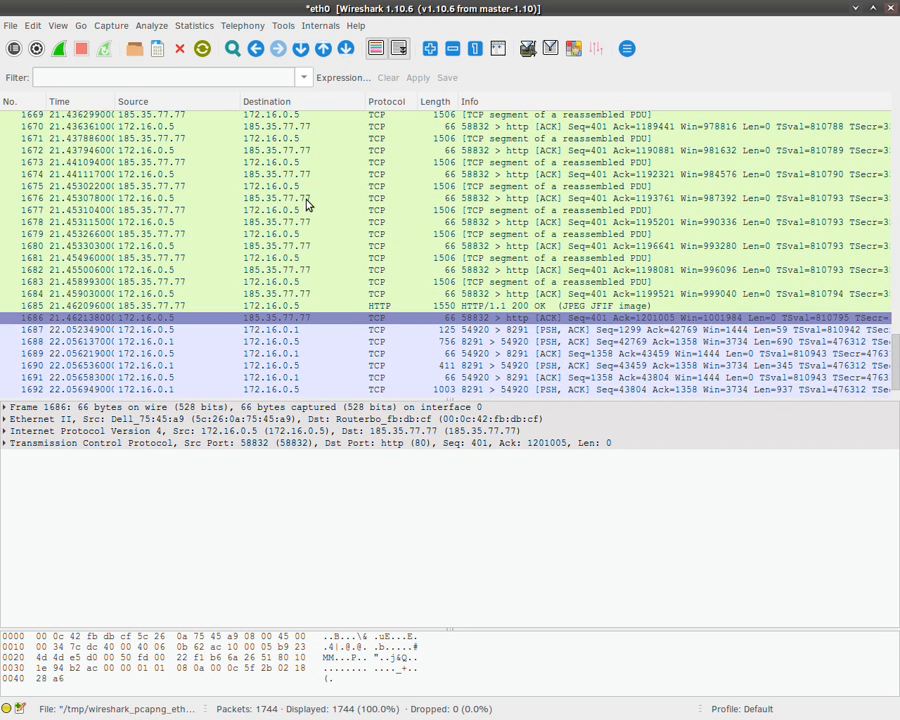
{"action": "scroll", "coordinate": [305, 203], "scroll_direction": "up", "scroll_amount": 10}
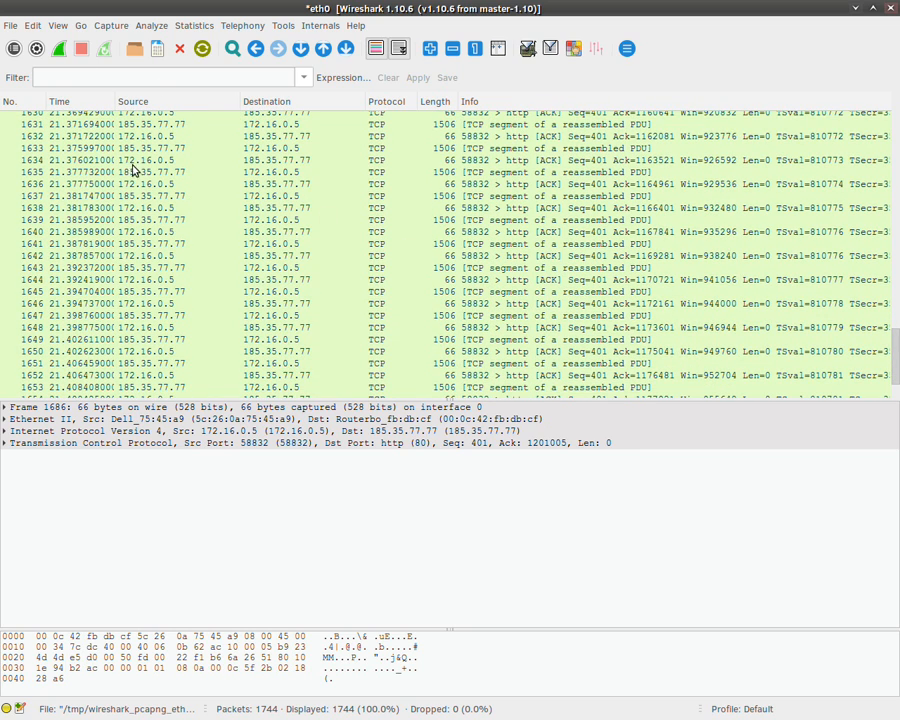
{"action": "left_click", "coordinate": [9, 25]}
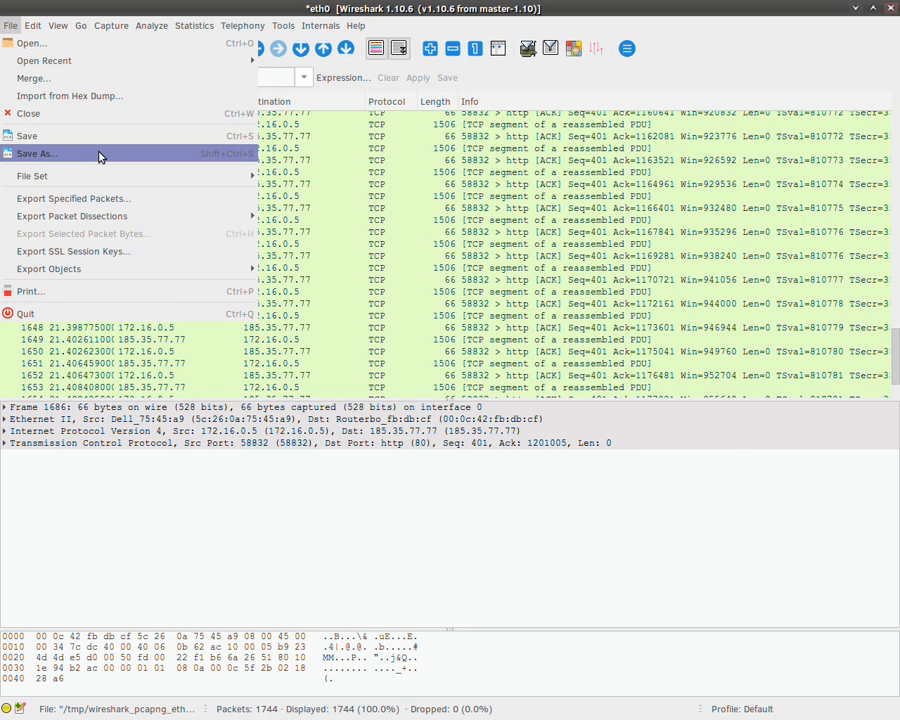
Step: Save the capture as MIT2015-p2.pcapng.gz, removing '.ipv6' from the existing p2 file name
{"action": "left_click", "coordinate": [98, 157]}
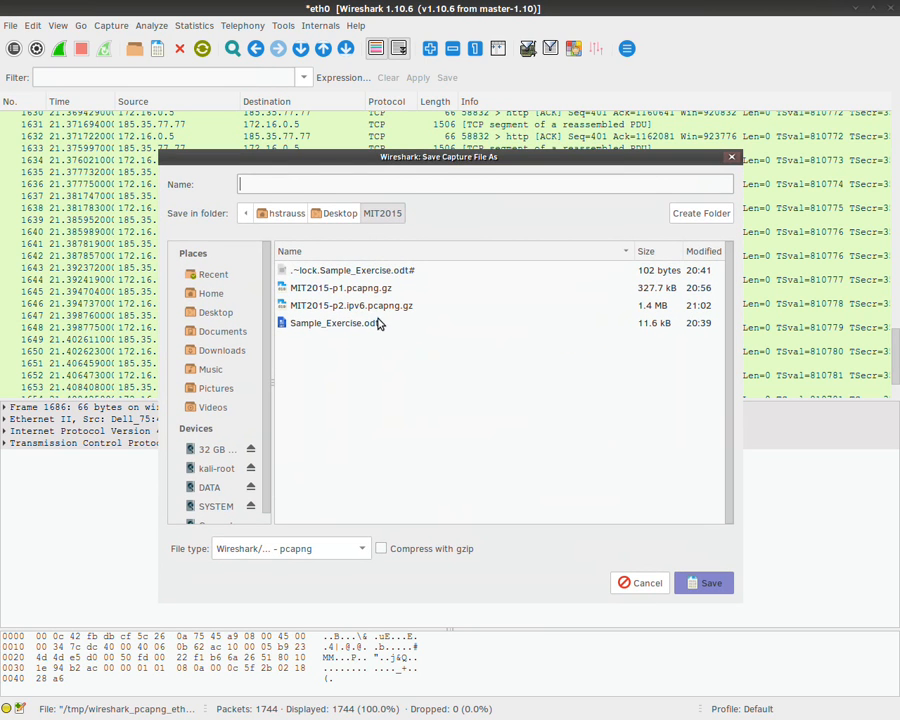
{"action": "left_click", "coordinate": [350, 305]}
{"action": "left_click", "coordinate": [314, 184]}
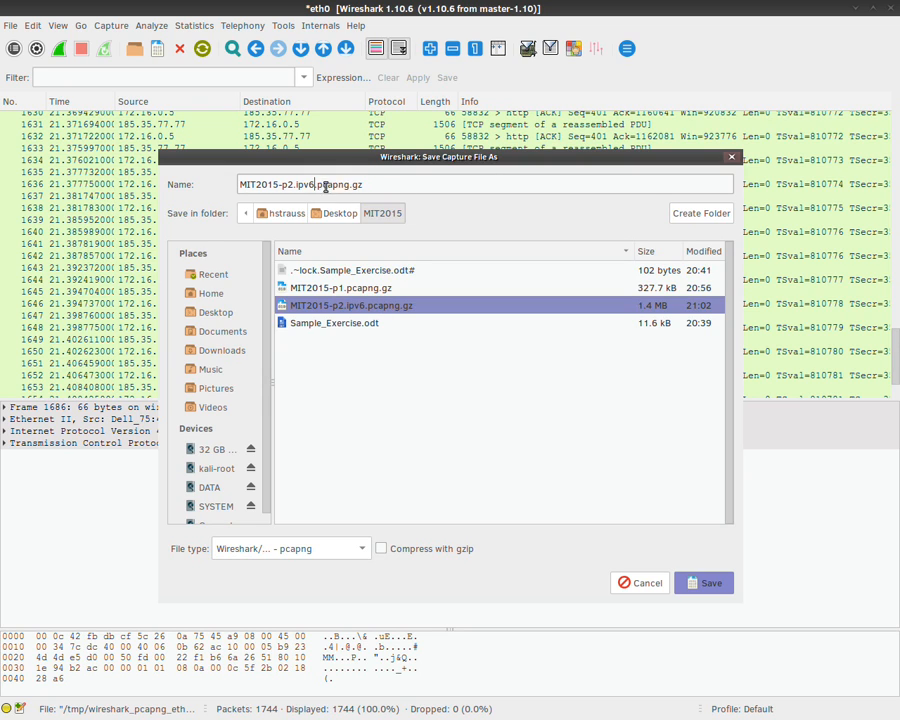
{"action": "key", "text": "BackSpace"}
{"action": "key", "text": "BackSpace"}
{"action": "key", "text": "BackSpace"}
{"action": "key", "text": "BackSpace"}
{"action": "key", "text": "BackSpace"}
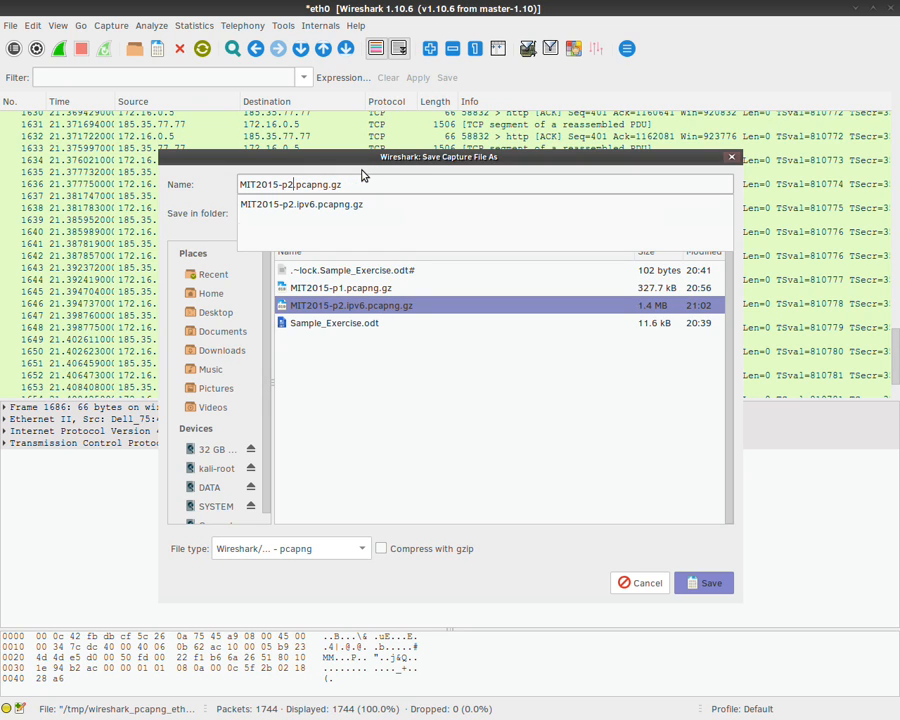
{"action": "left_click", "coordinate": [462, 432]}
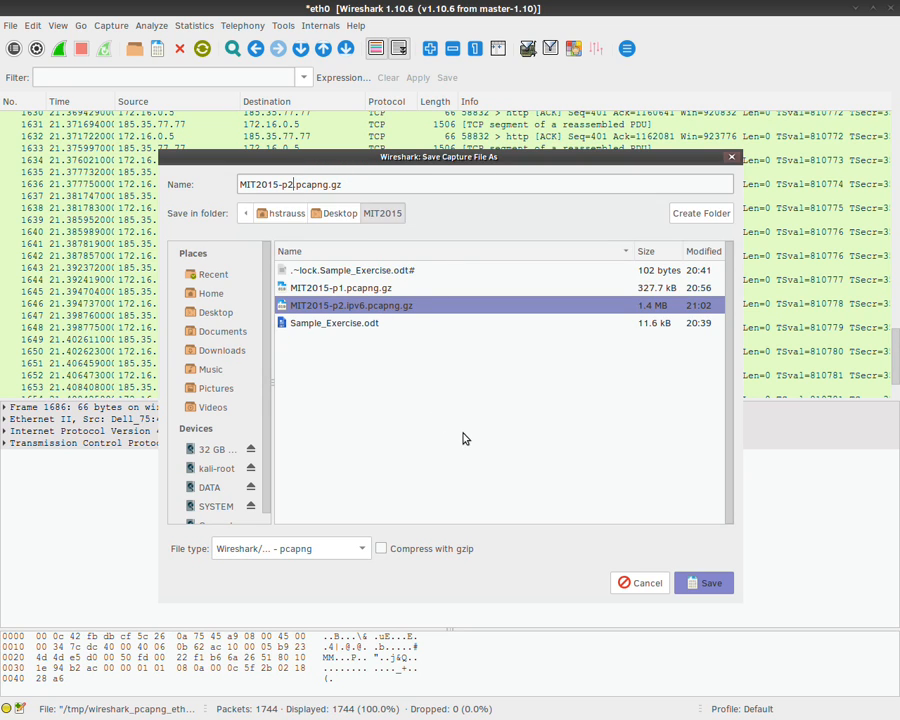
{"action": "left_click", "coordinate": [708, 577]}
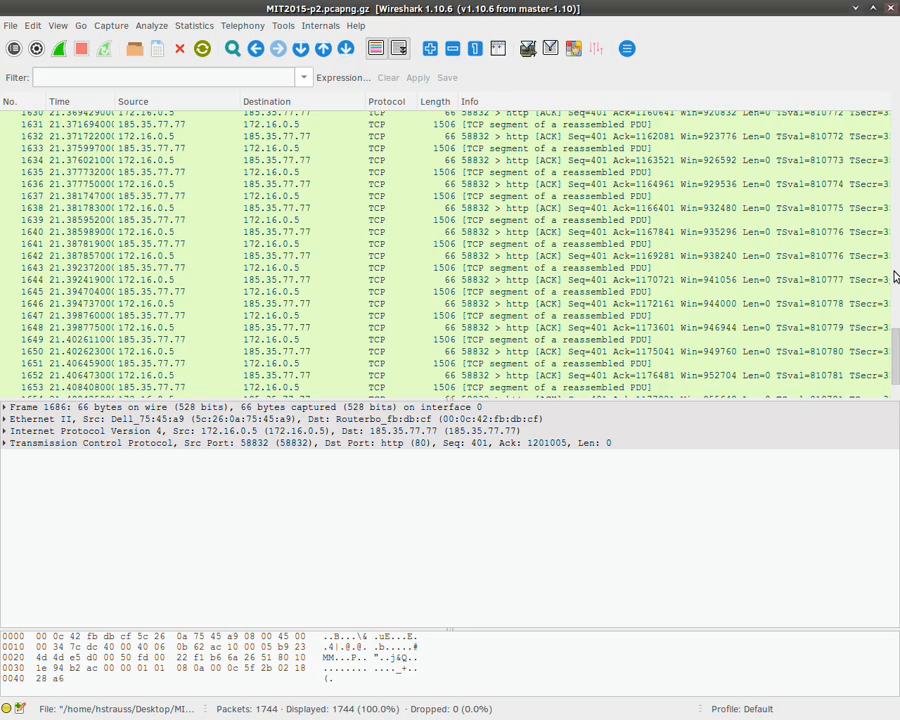
Step: Scroll through the HTTP JPEG packets, then return to Sample_Exercise.odt in Writer
{"action": "left_click_drag", "start_coordinate": [896, 352], "coordinate": [897, 240]}
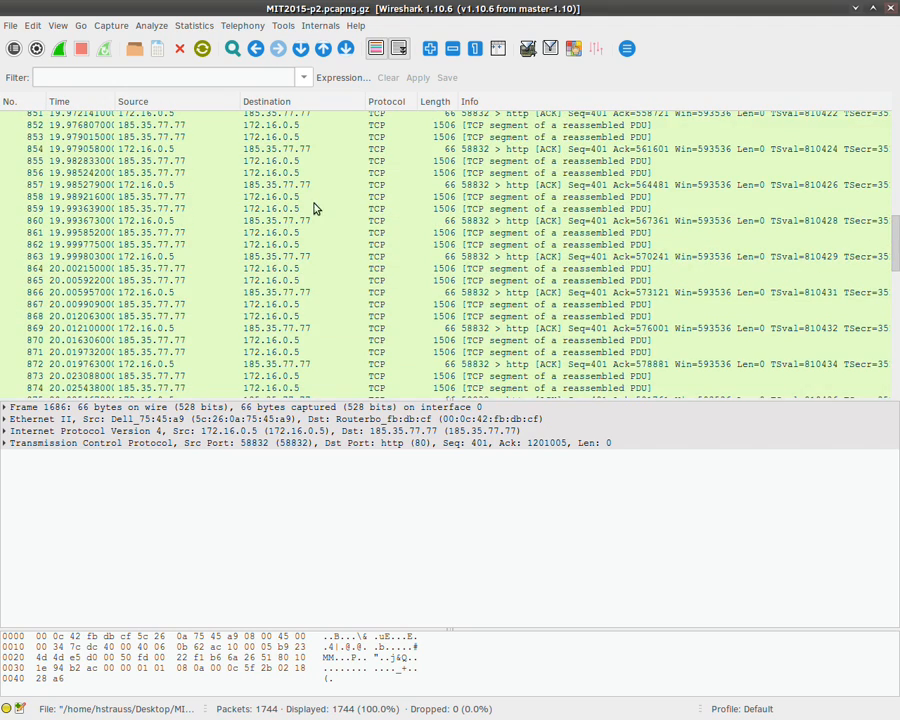
{"action": "scroll", "coordinate": [313, 207], "scroll_direction": "up", "scroll_amount": 5}
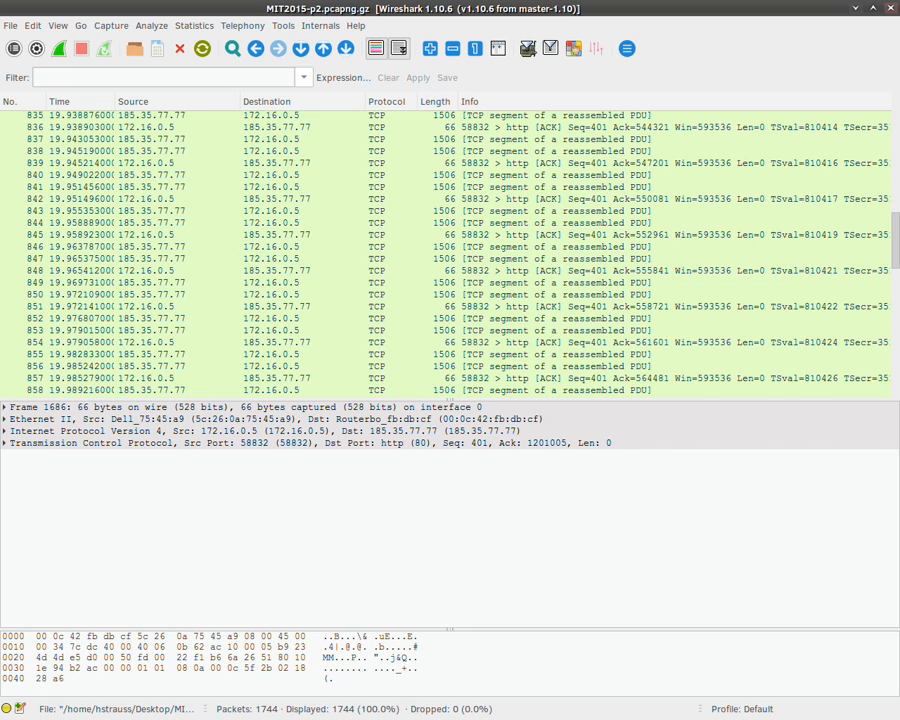
{"action": "key", "text": "alt+Tab"}
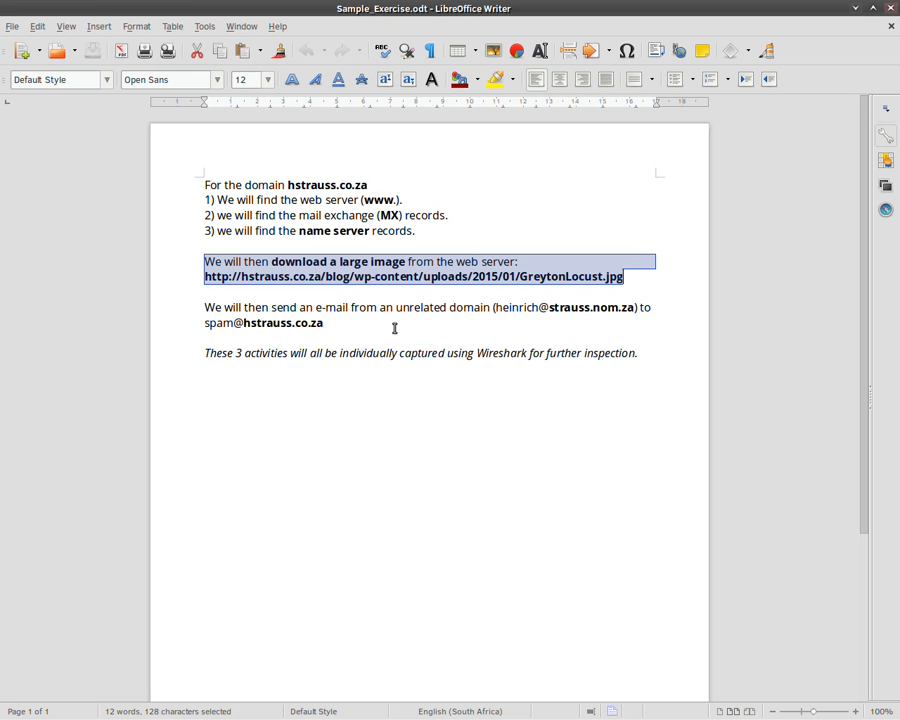
Step: Highlight the send-an-e-mail paragraph and bring the Thunderbird inbox over Writer
{"action": "left_click_drag", "start_coordinate": [395, 328], "coordinate": [202, 308]}
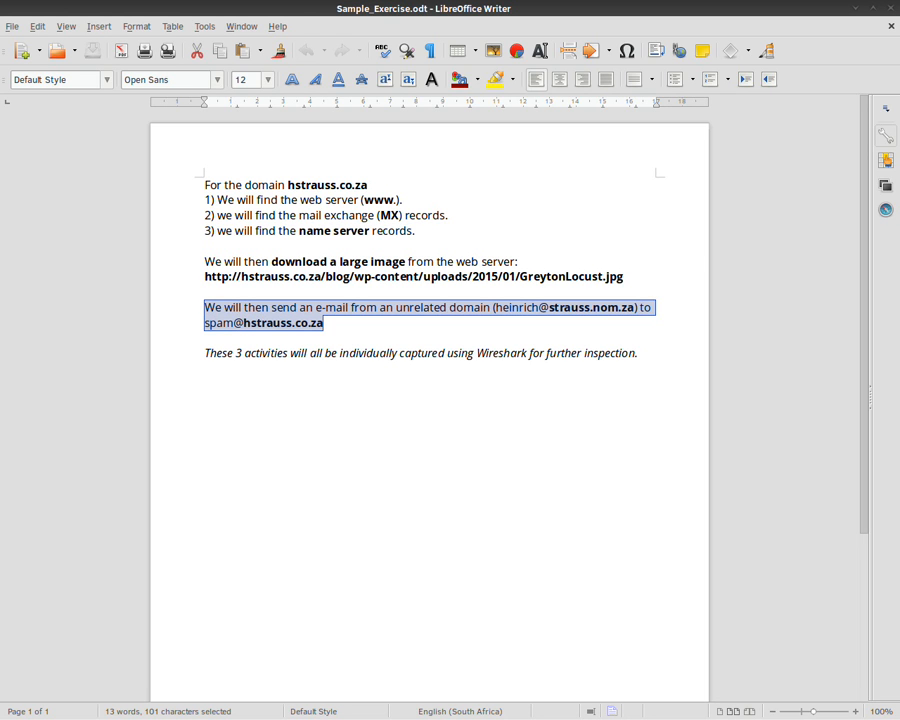
{"action": "left_click_drag", "start_coordinate": [0, 220], "coordinate": [404, 3]}
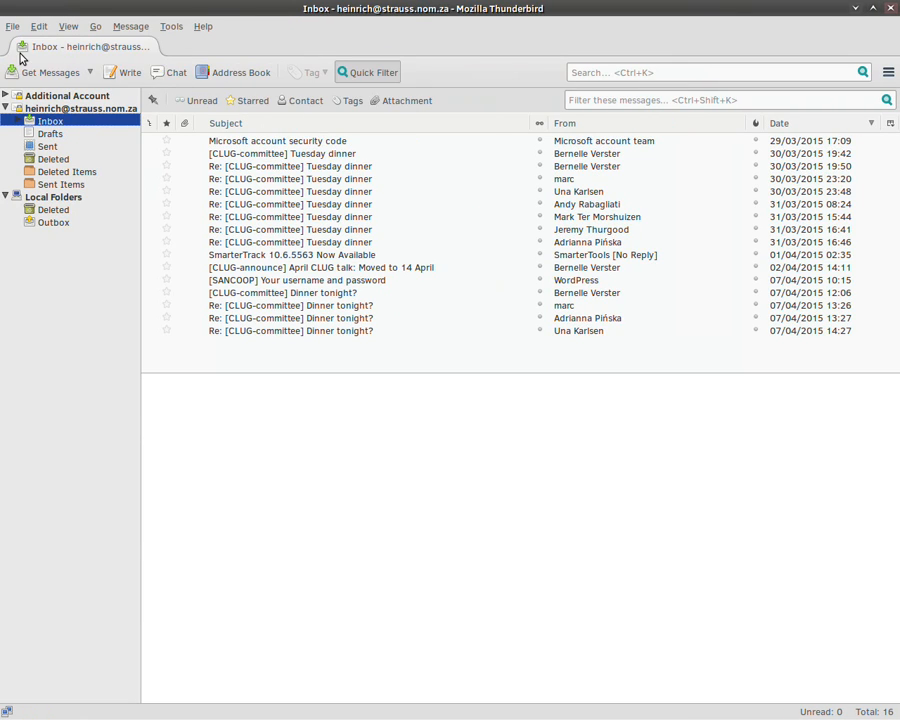
Step: Start a new message to the recipient's address with subject 'This is a testy-test message'
{"action": "left_click", "coordinate": [128, 73]}
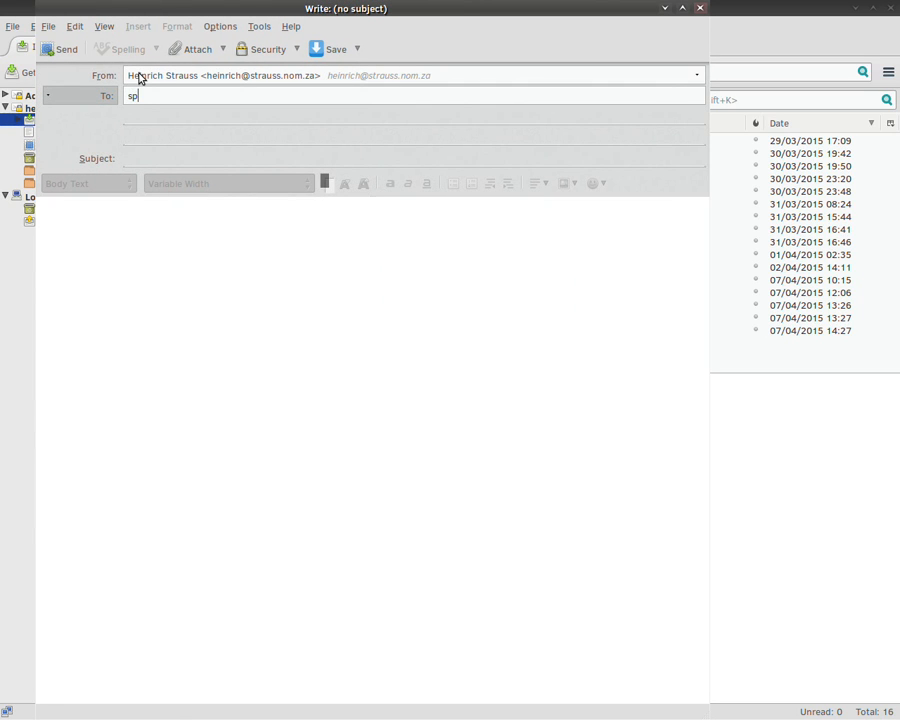
{"action": "key", "text": "Tab"}
{"action": "type", "text": "This is a "}
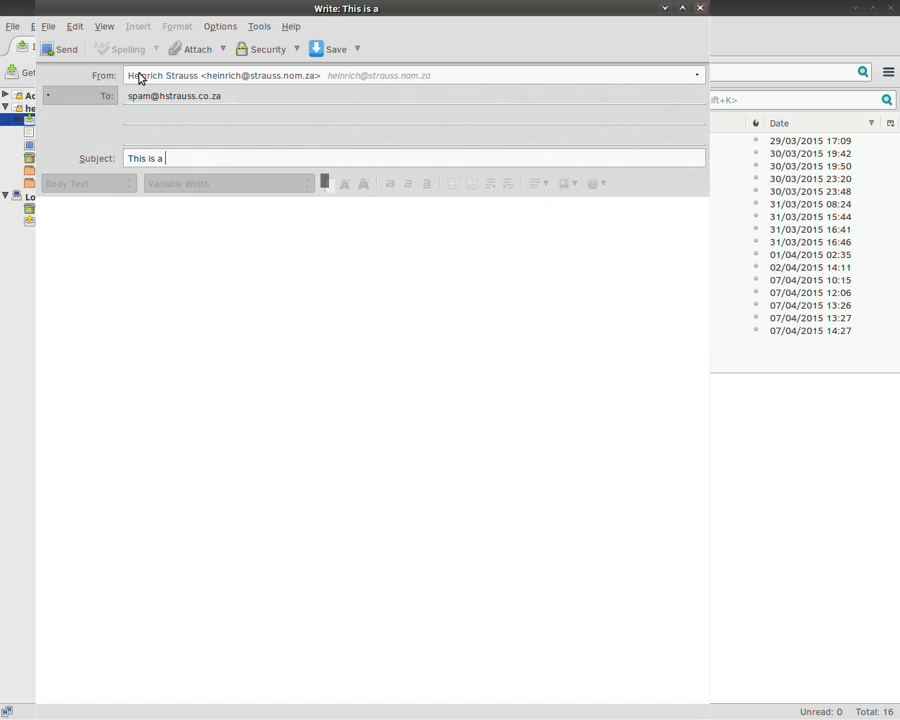
{"action": "type", "text": "testy-"}
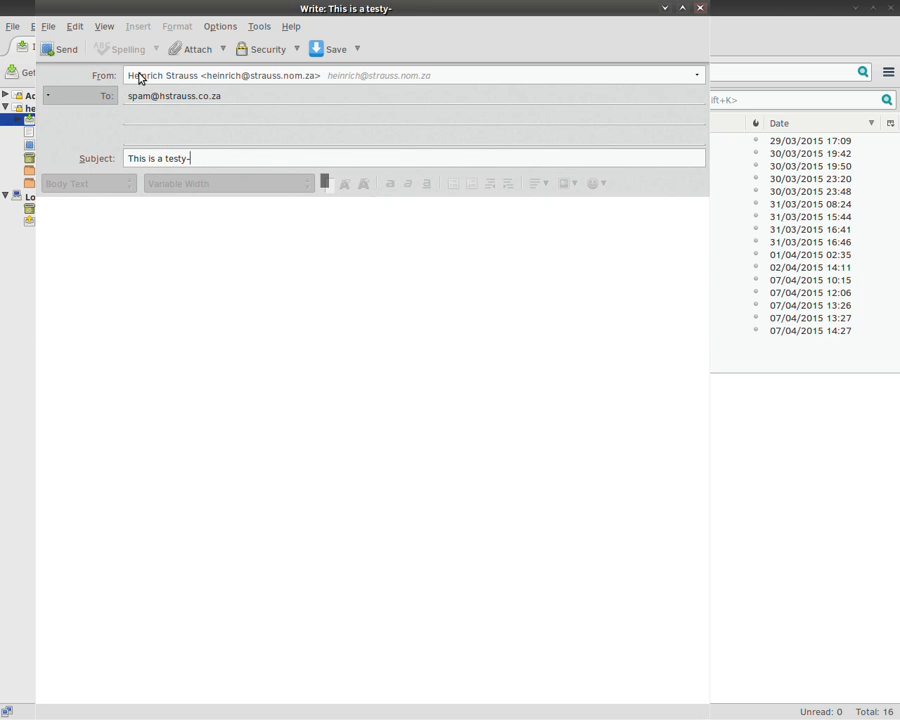
{"action": "type", "text": "test message"}
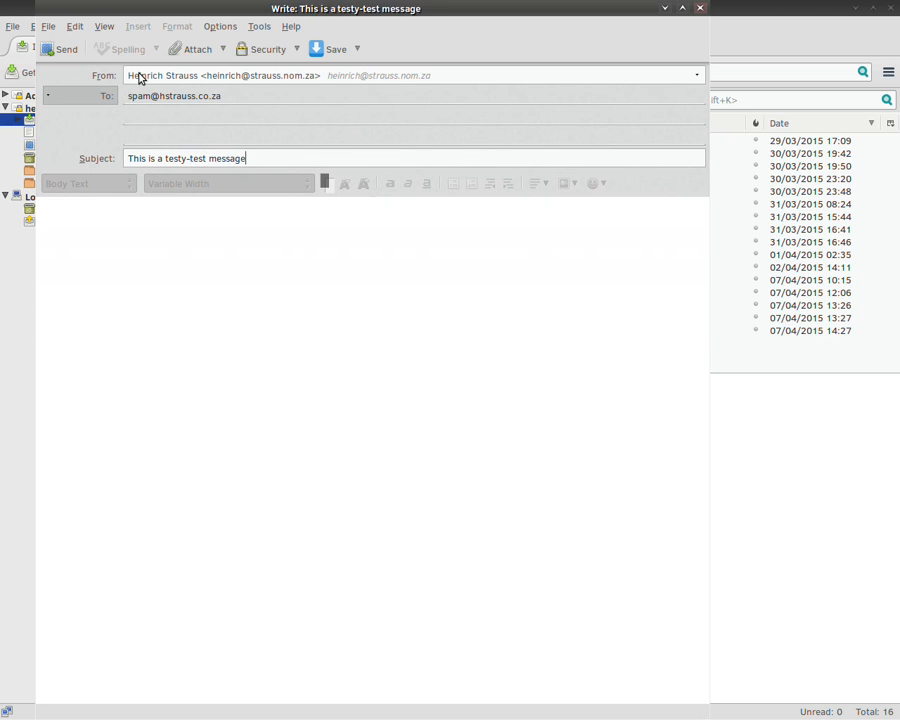
Step: Write the body text 'Test message to be sent.'
{"action": "key", "text": "Tab"}
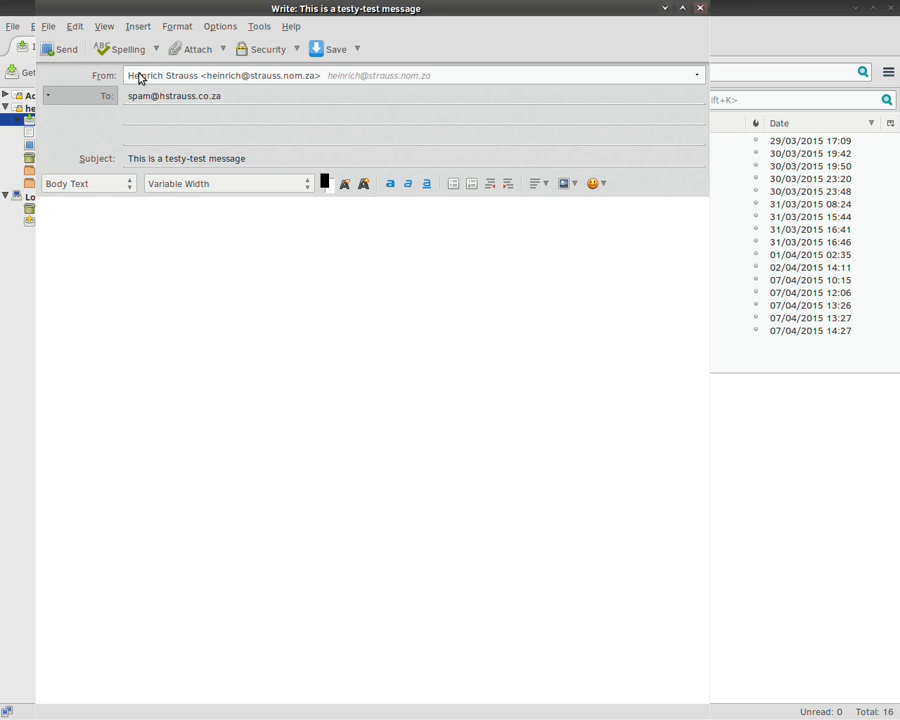
{"action": "type", "text": "Test"}
{"action": "key", "text": "ctrl+a"}
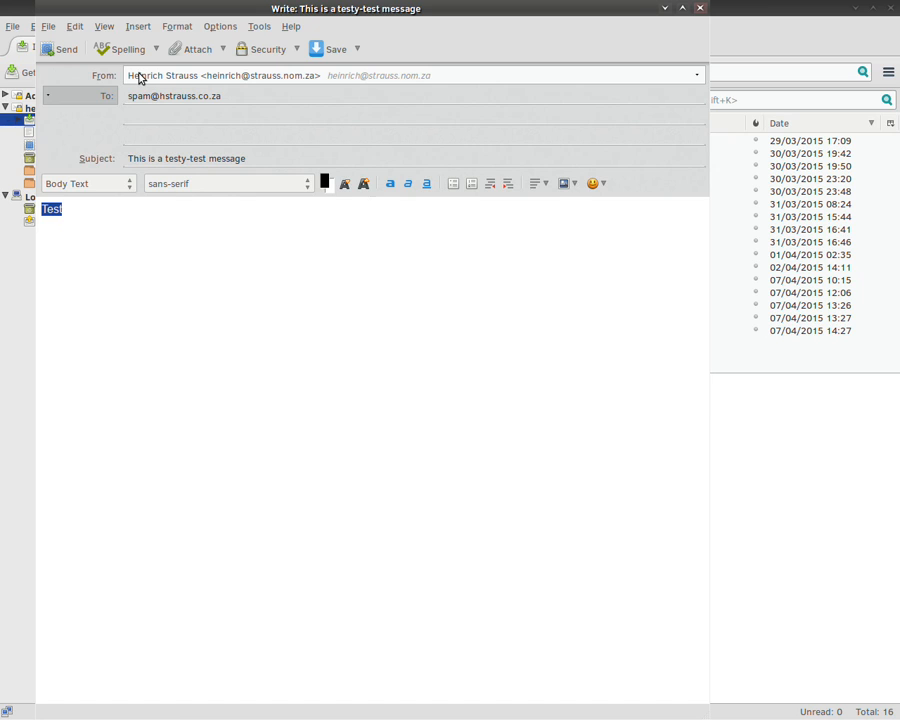
{"action": "key", "text": "End"}
{"action": "type", "text": "message to "}
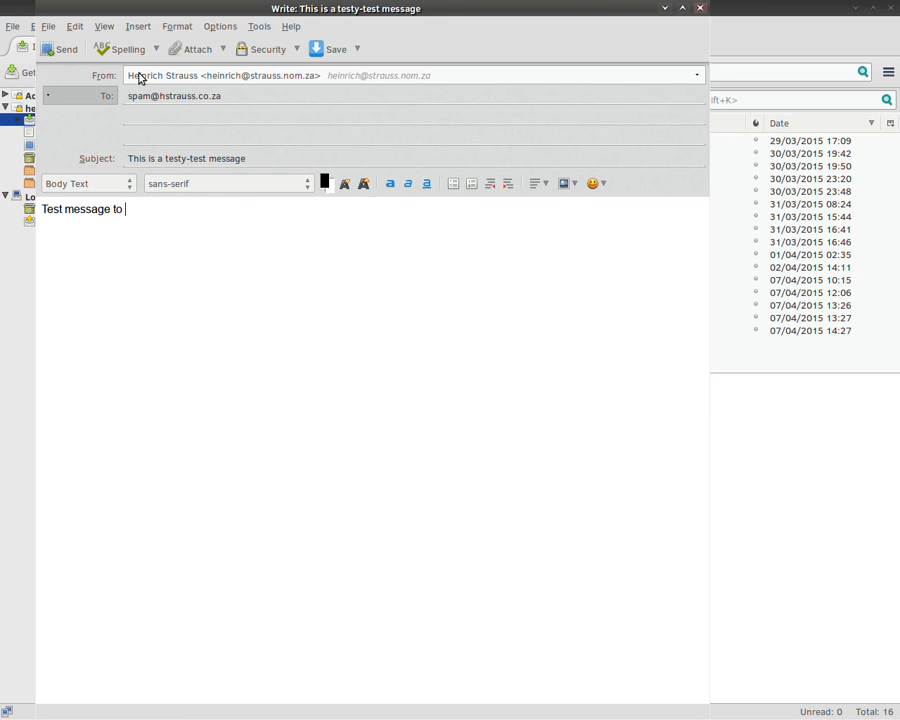
{"action": "type", "text": "be sent."}
{"action": "key", "text": "alt+Tab"}
{"action": "key", "text": "alt+shift+Tab"}
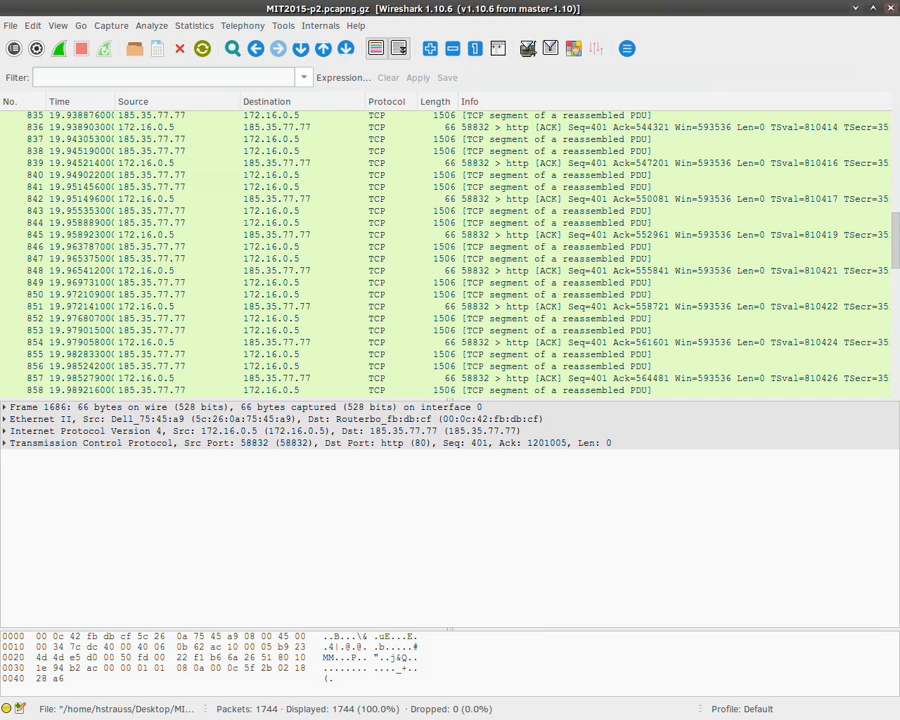
Step: Close MIT2015-p2.pcapng.gz and begin a new live capture on eth0
{"action": "left_click", "coordinate": [9, 25]}
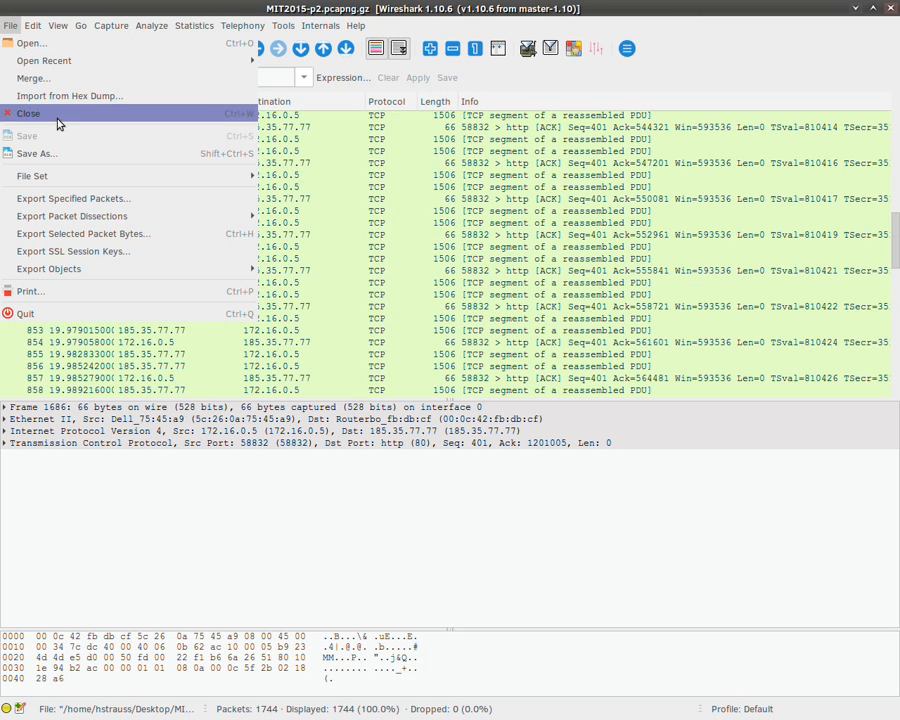
{"action": "left_click", "coordinate": [57, 123]}
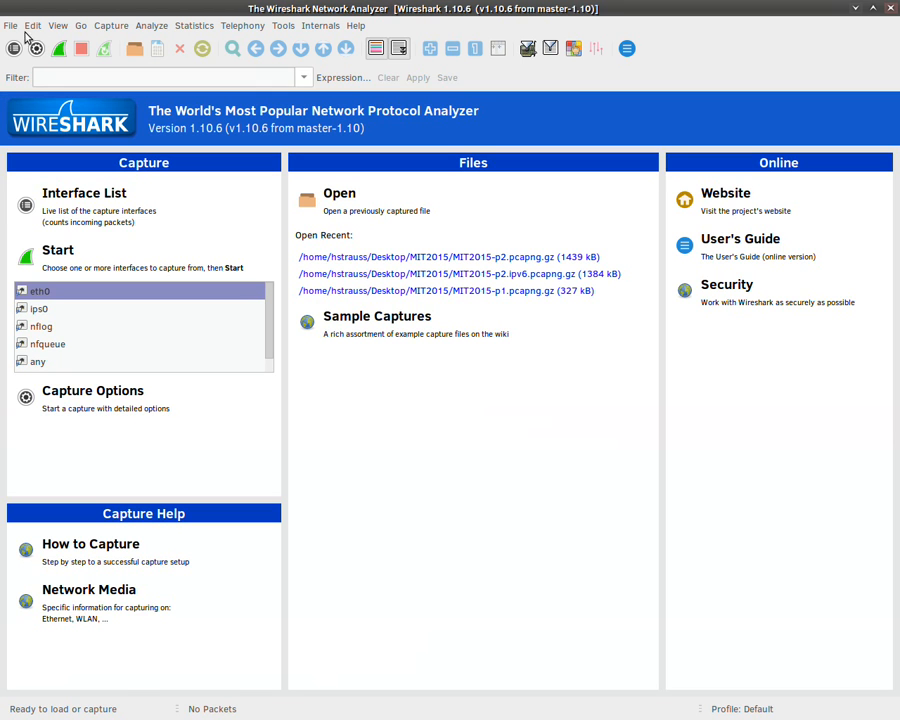
{"action": "left_click", "coordinate": [70, 252]}
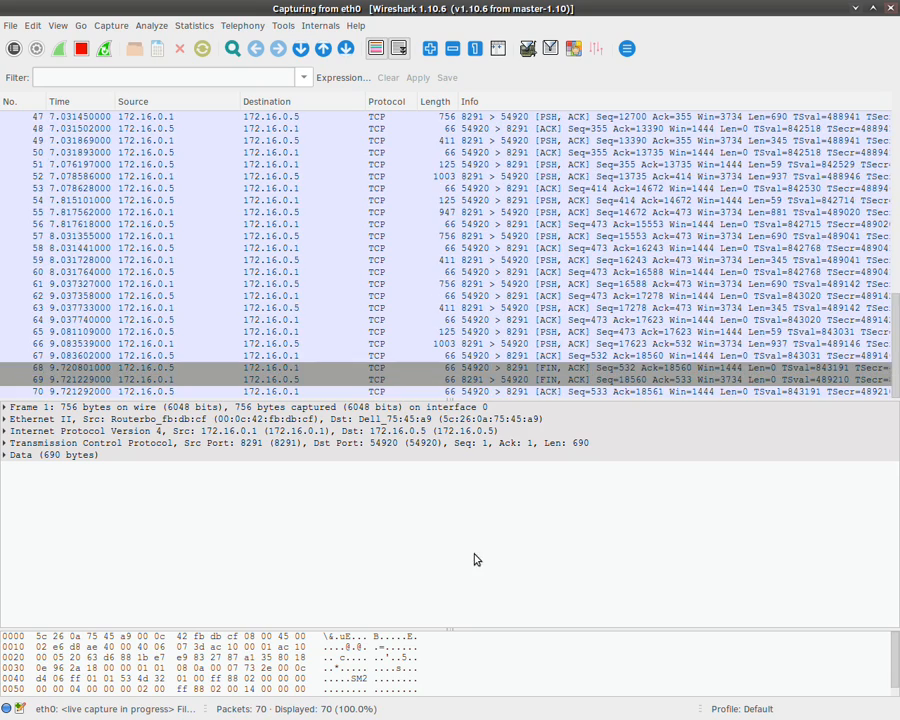
Step: Stop the capture, close it without saving, and restart capturing on eth0
{"action": "left_click", "coordinate": [464, 260]}
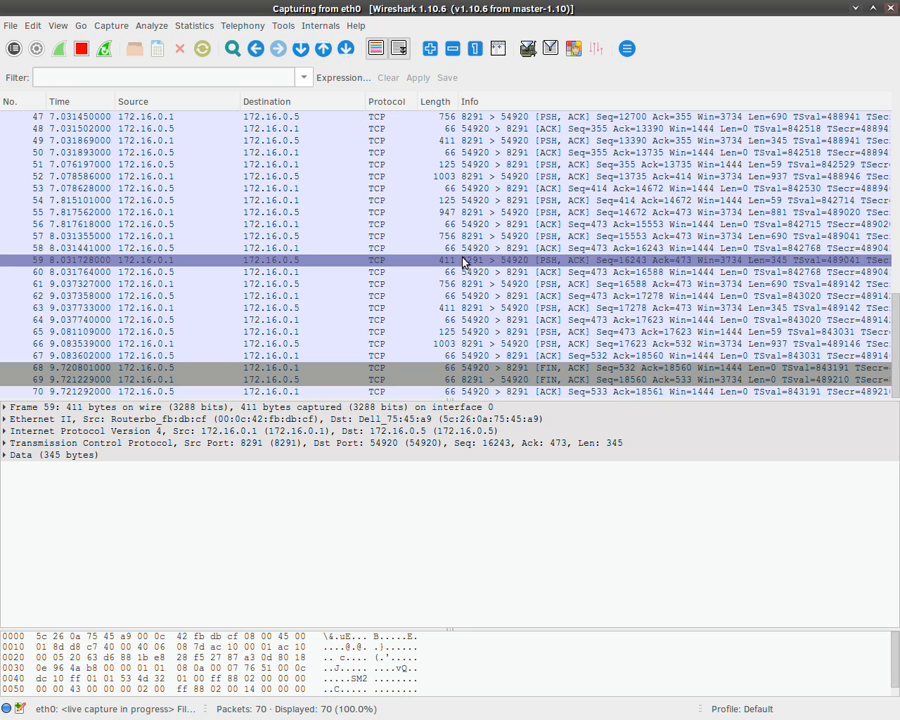
{"action": "left_click", "coordinate": [85, 50]}
{"action": "left_click", "coordinate": [9, 15]}
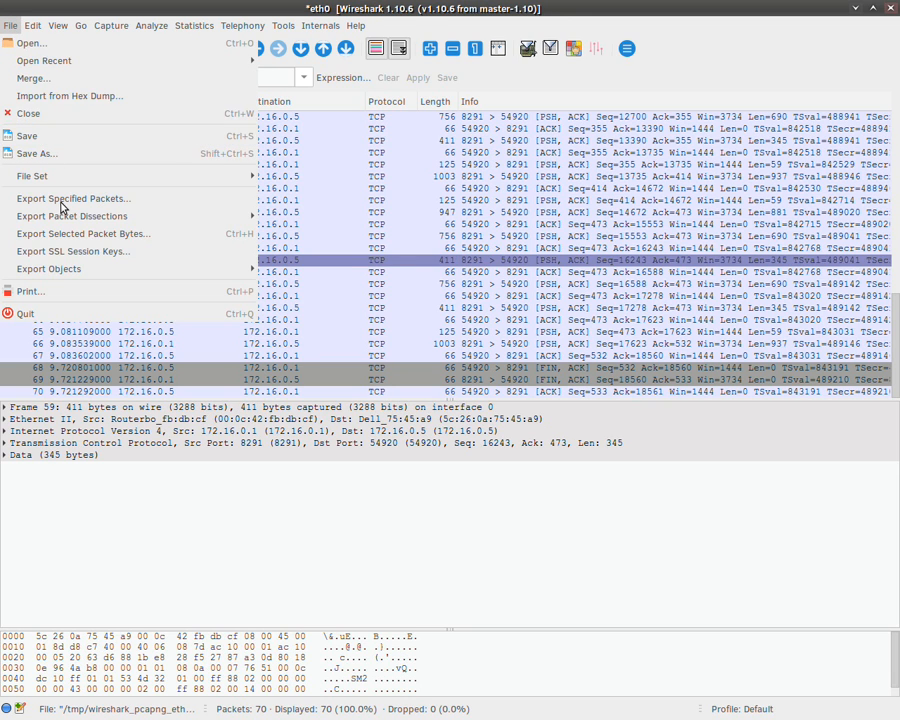
{"action": "left_click", "coordinate": [56, 113]}
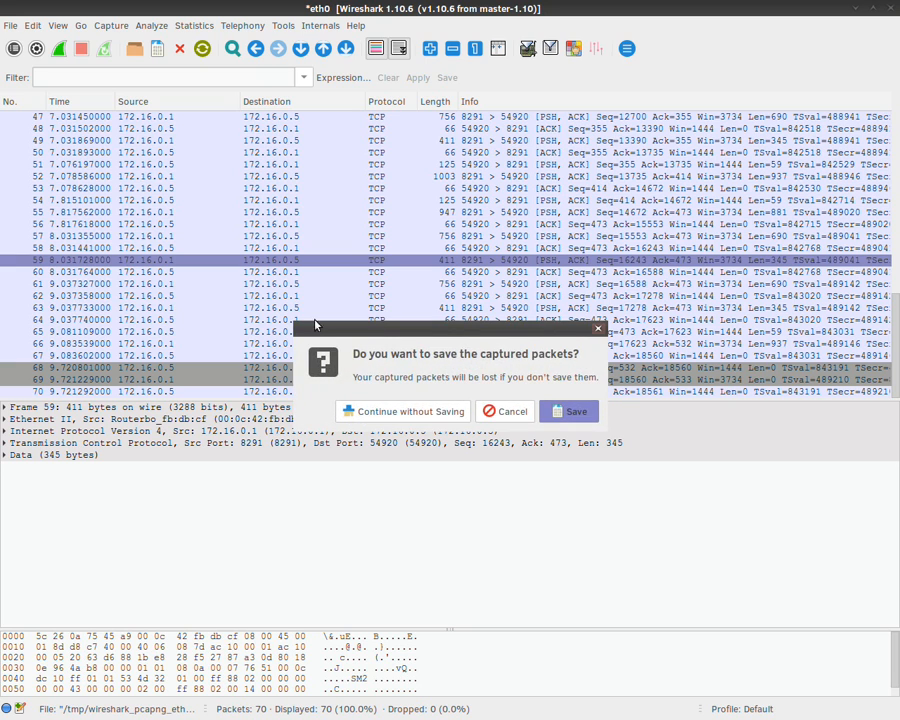
{"action": "left_click", "coordinate": [428, 410]}
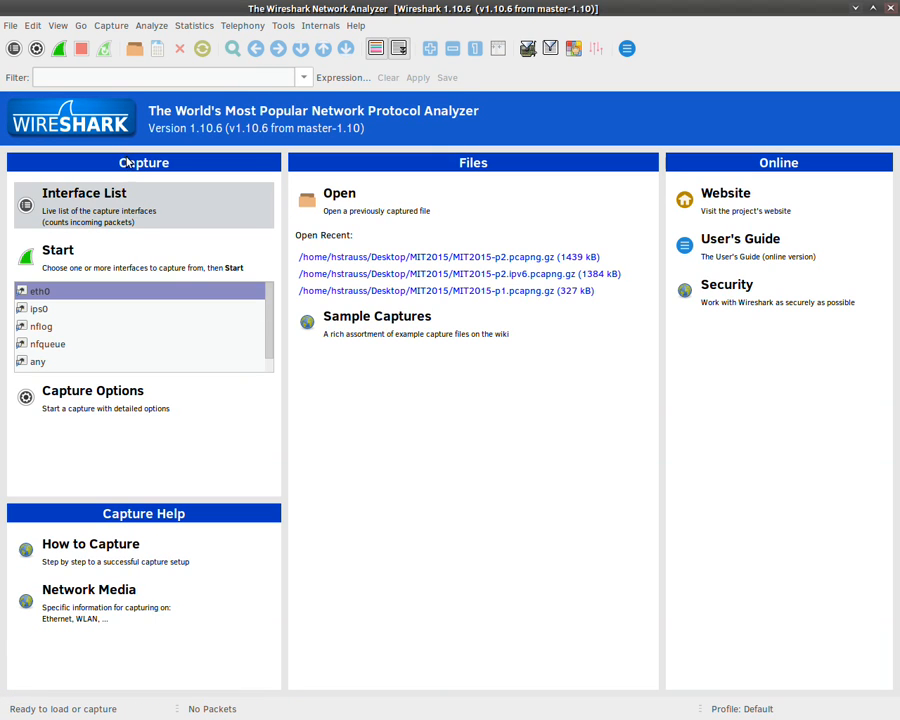
{"action": "left_click", "coordinate": [52, 275]}
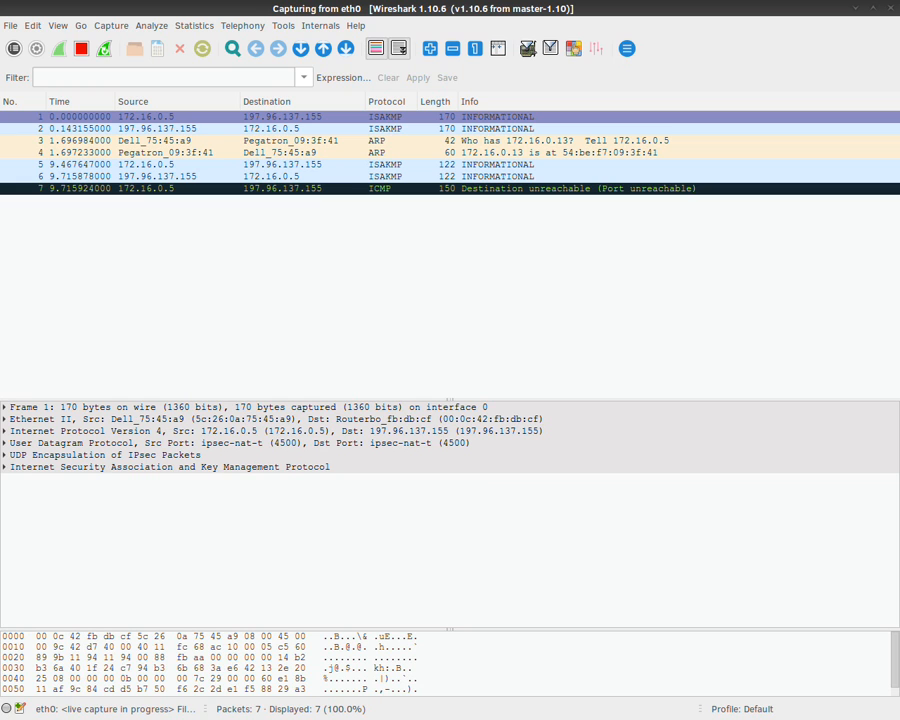
Step: Send the testy-test message, accepting a one-time certificate exception for telamail.com
{"action": "key", "text": "alt+Tab"}
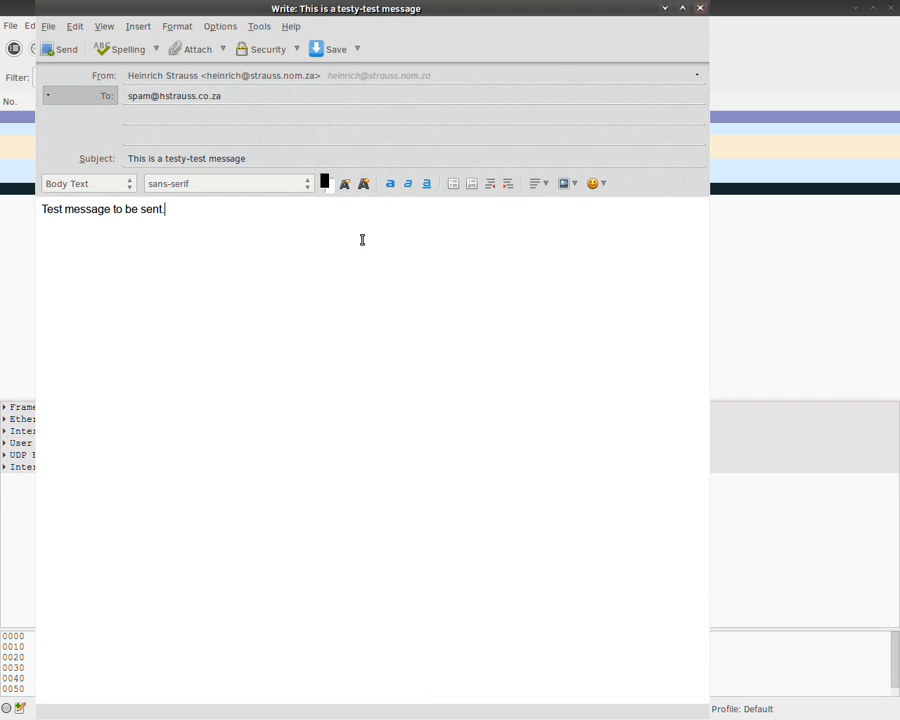
{"action": "left_click_drag", "start_coordinate": [252, 17], "coordinate": [505, 77]}
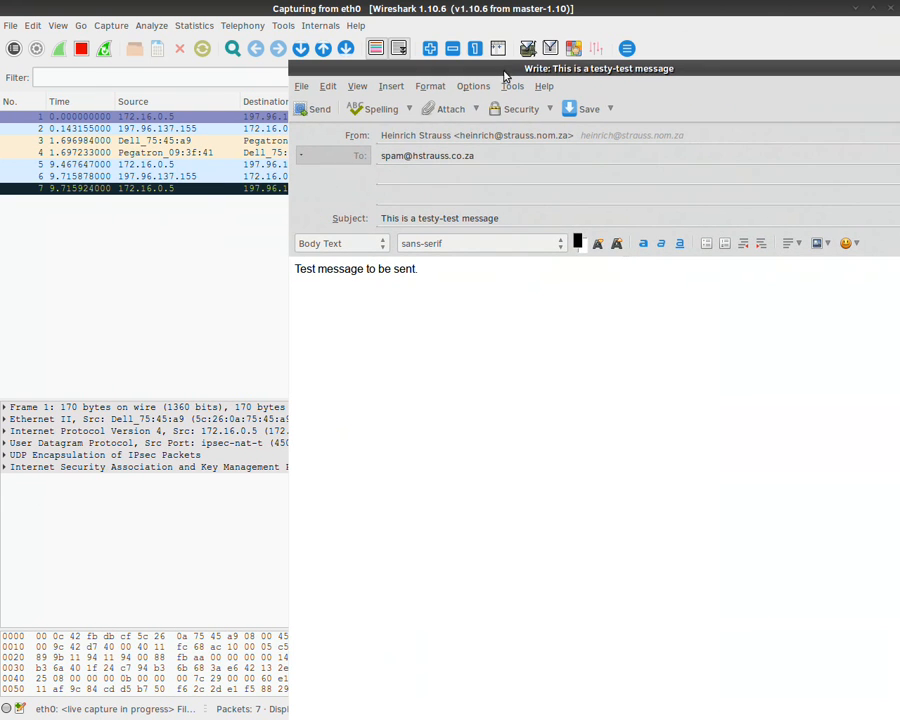
{"action": "left_click", "coordinate": [306, 112]}
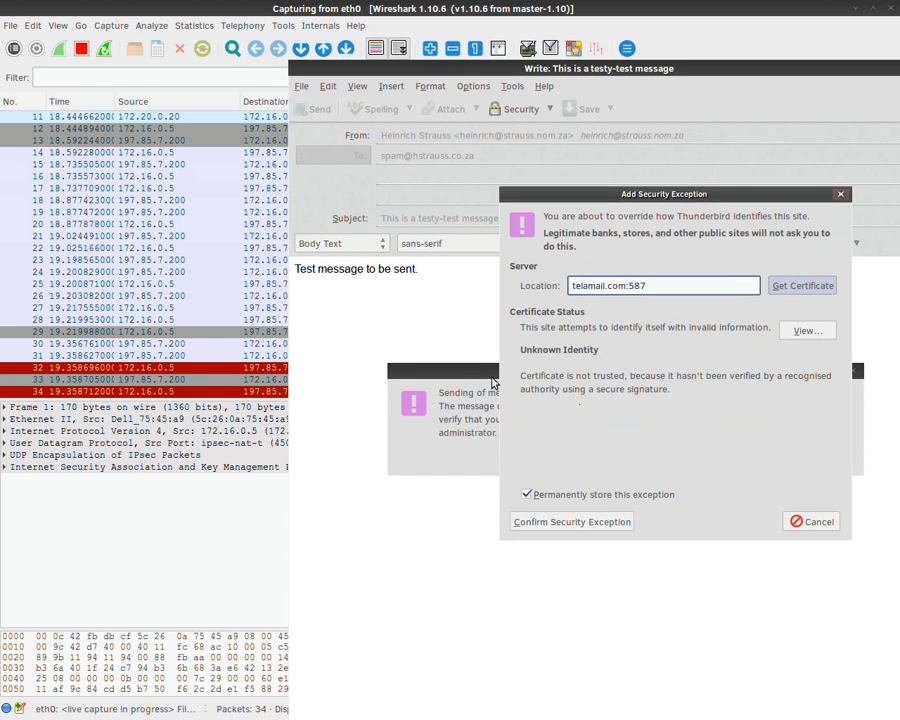
{"action": "left_click", "coordinate": [540, 497]}
{"action": "left_click", "coordinate": [588, 522]}
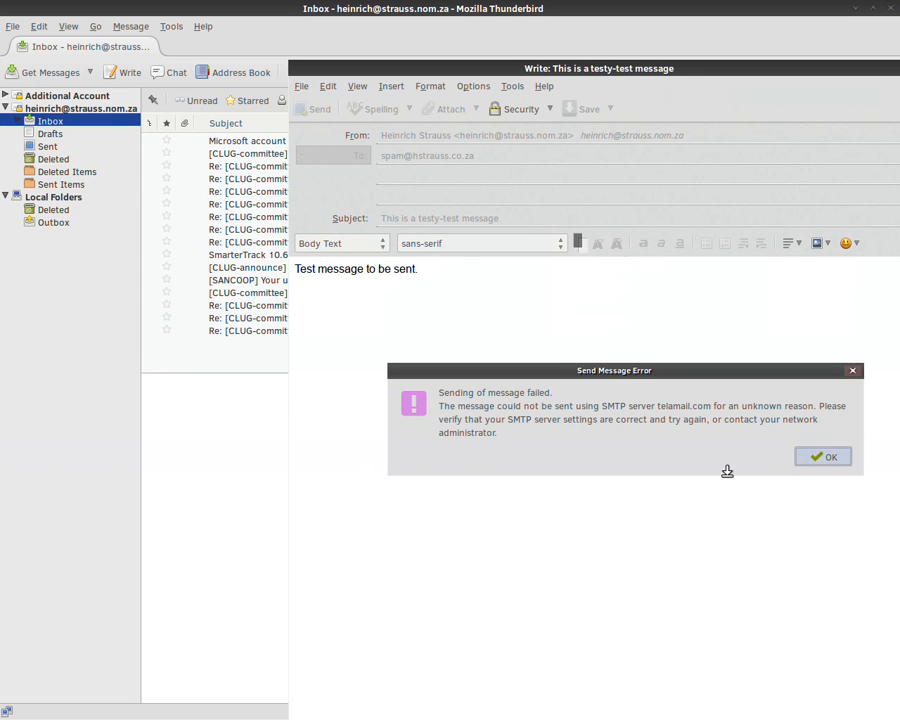
Step: Dismiss the sending error, resend the message, and hide Thunderbird to reveal Wireshark
{"action": "left_click", "coordinate": [826, 455]}
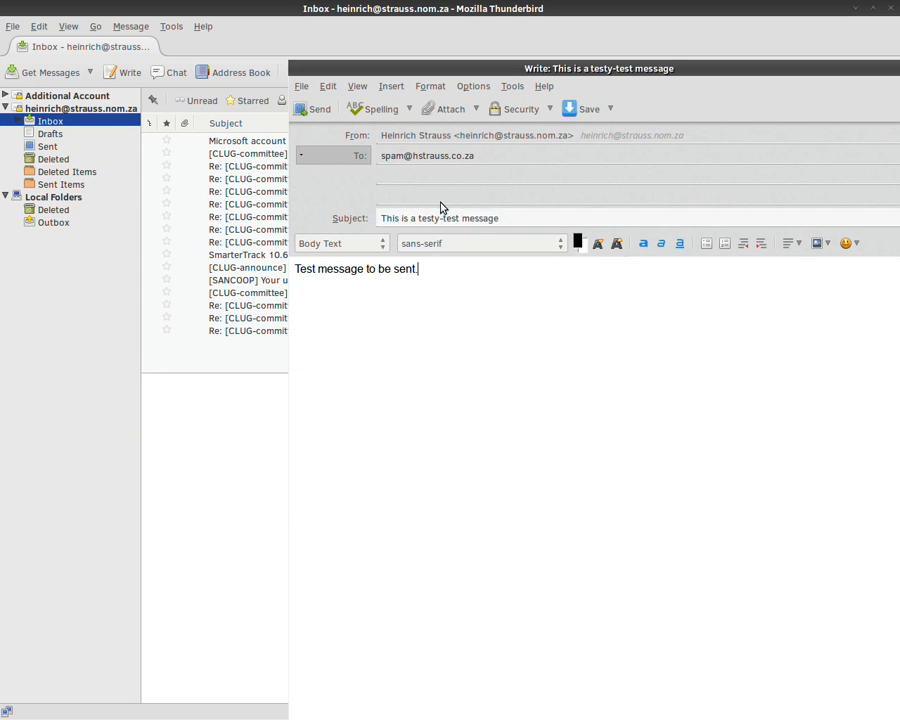
{"action": "left_click", "coordinate": [311, 110]}
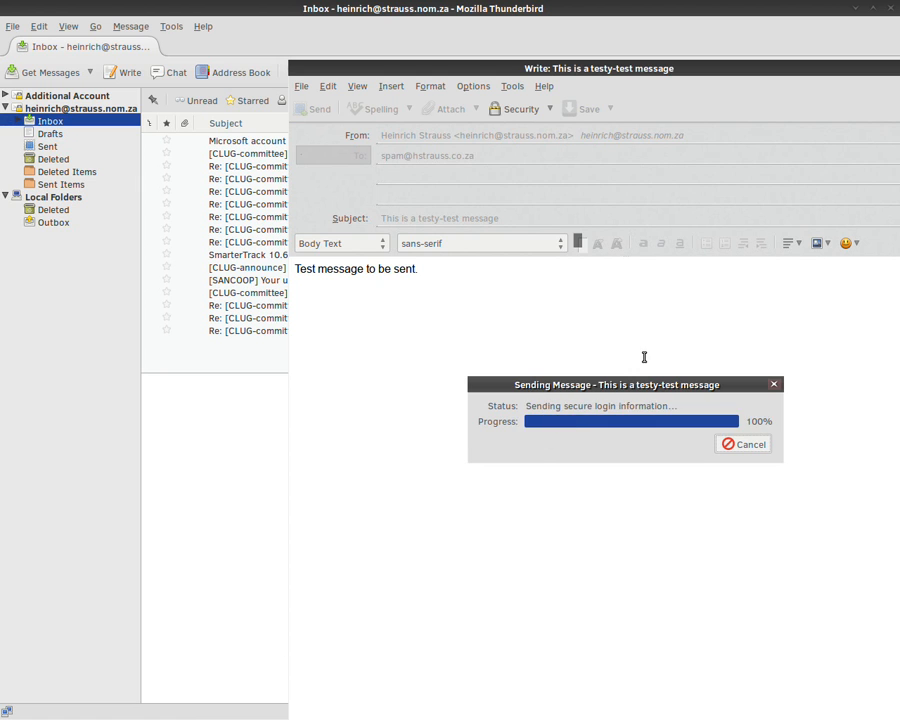
{"action": "left_click", "coordinate": [855, 7]}
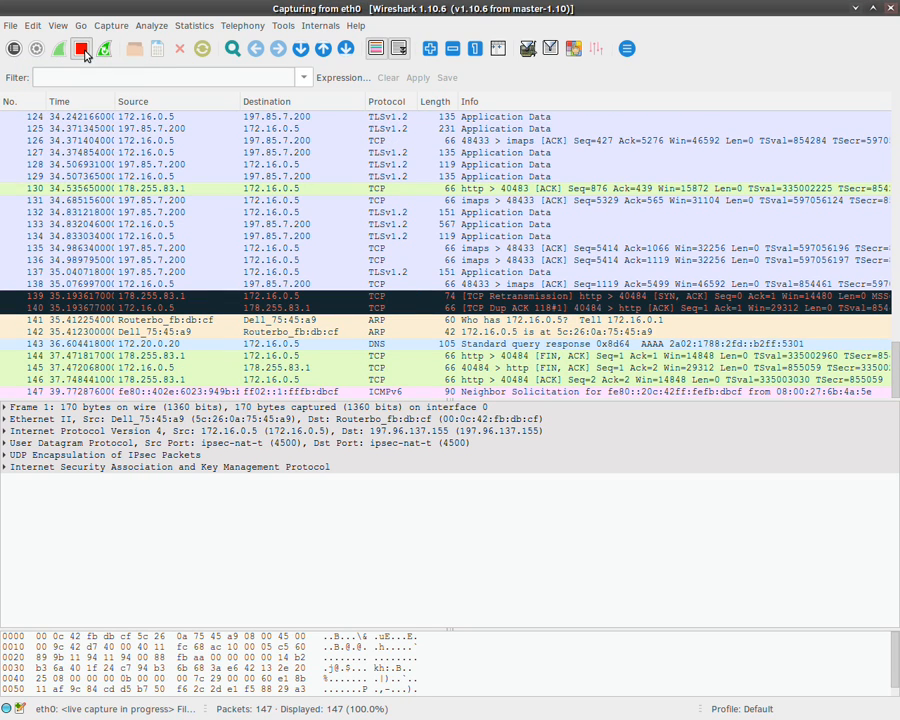
Step: Stop the live capture at 147 packets and inspect IMAPS packets 133 and 124
{"action": "left_click", "coordinate": [84, 51]}
{"action": "left_click", "coordinate": [321, 228]}
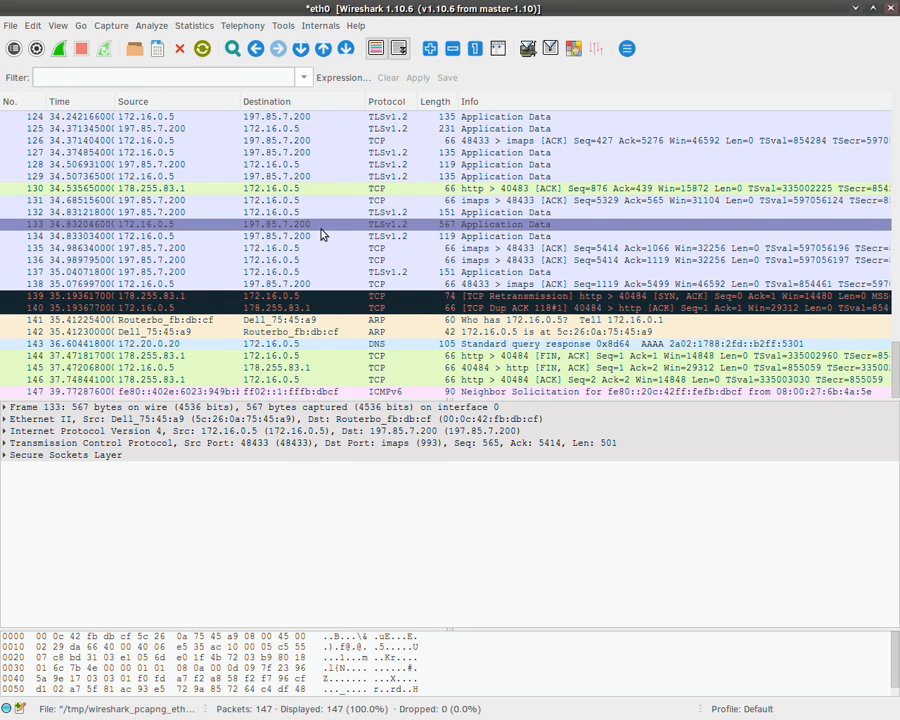
{"action": "scroll", "coordinate": [311, 243], "scroll_direction": "up", "scroll_amount": 4}
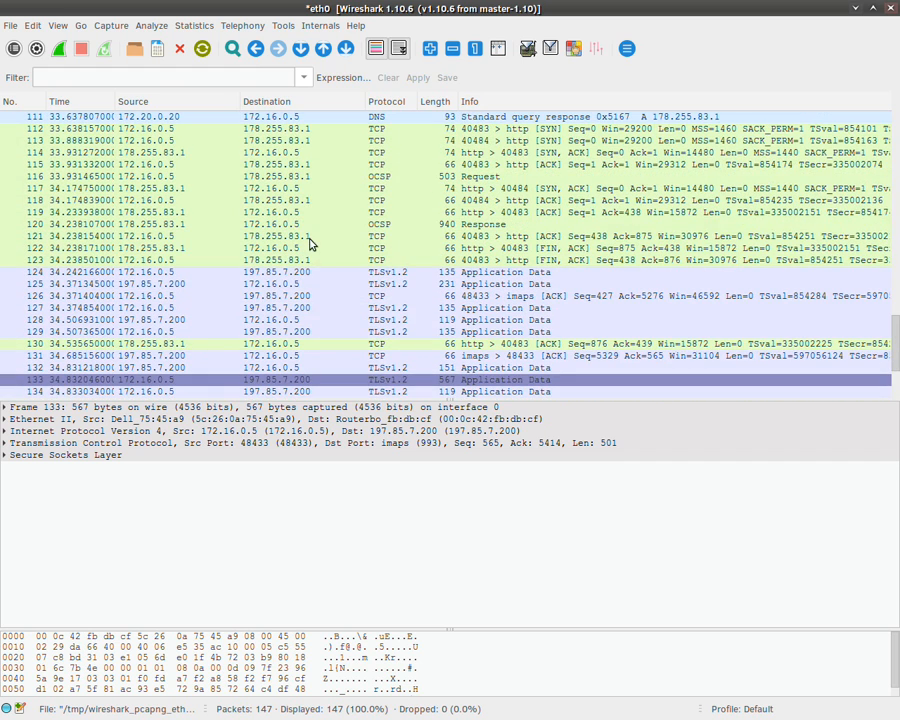
{"action": "left_click", "coordinate": [310, 274]}
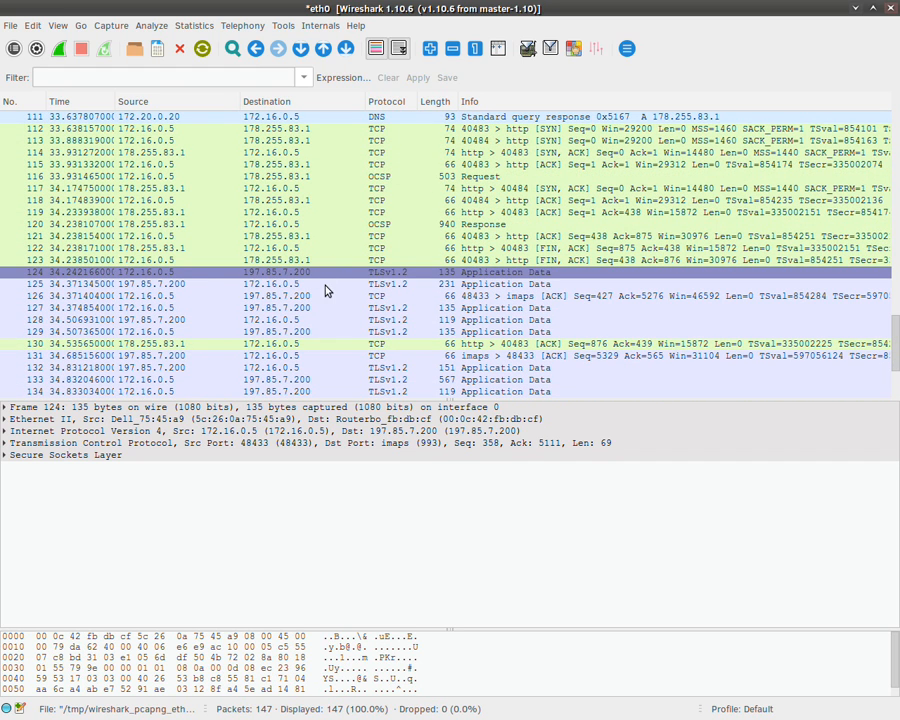
{"action": "scroll", "coordinate": [295, 250], "scroll_direction": "up", "scroll_amount": 6}
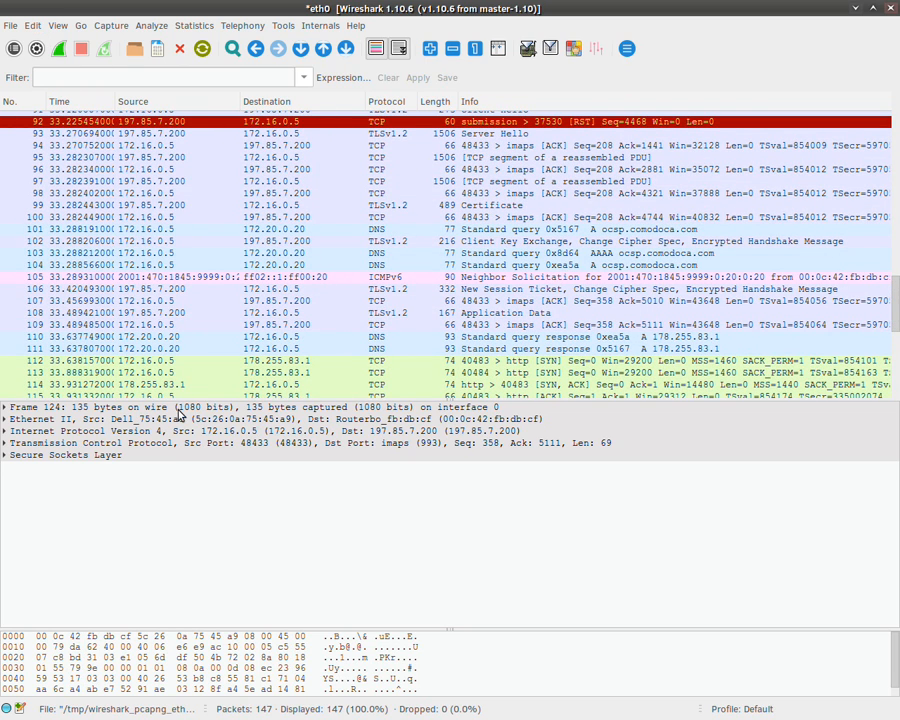
{"action": "left_click", "coordinate": [11, 25]}
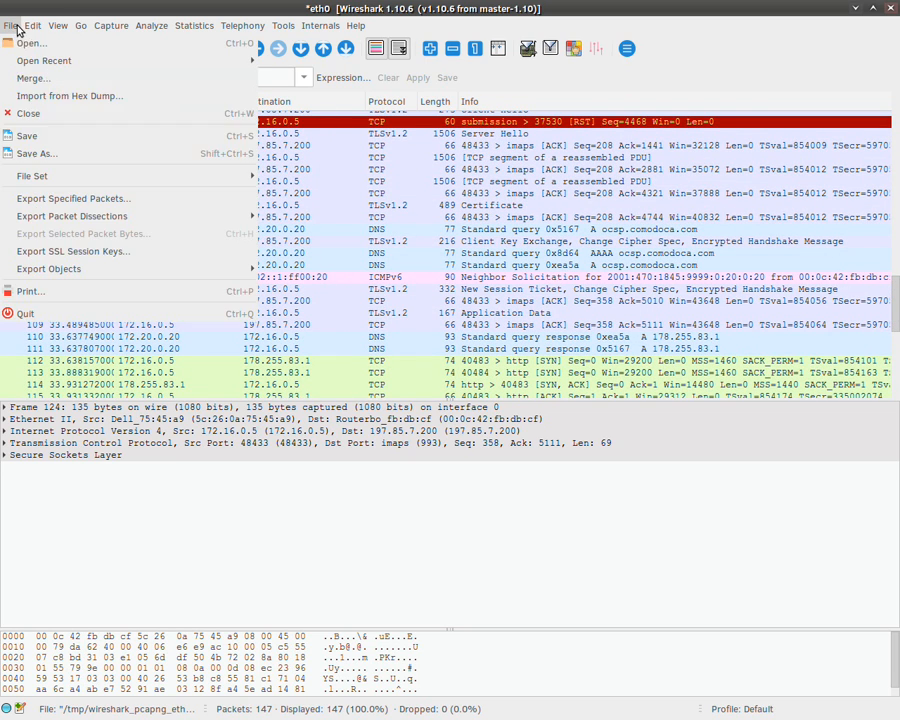
Step: Save the capture as MIT2015-p3.pcapng.gz, starting from the p2 name, with gzip compression enabled
{"action": "left_click", "coordinate": [43, 155]}
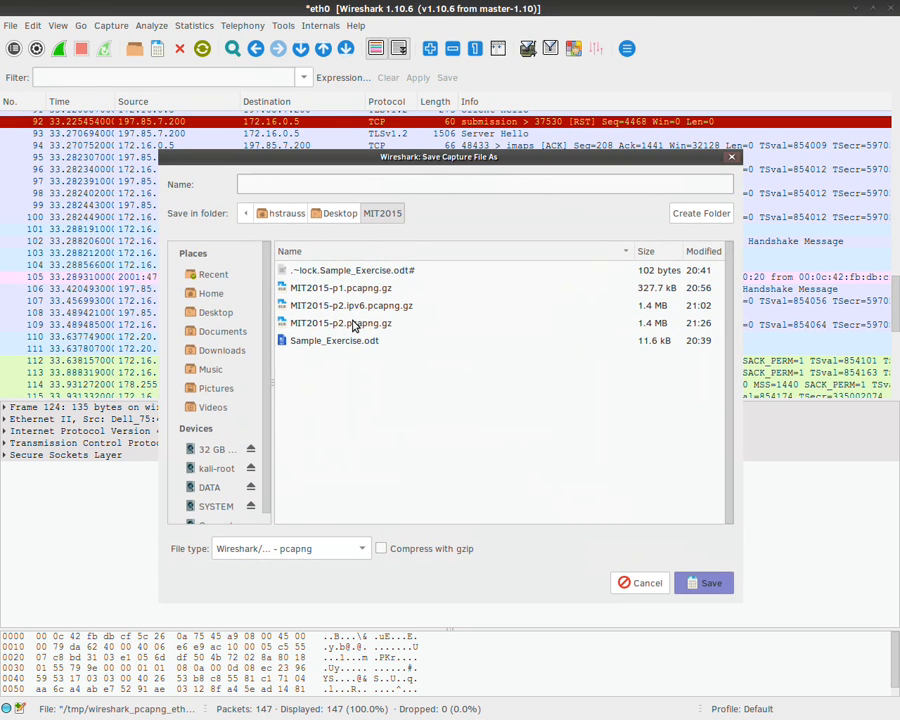
{"action": "left_click", "coordinate": [353, 325]}
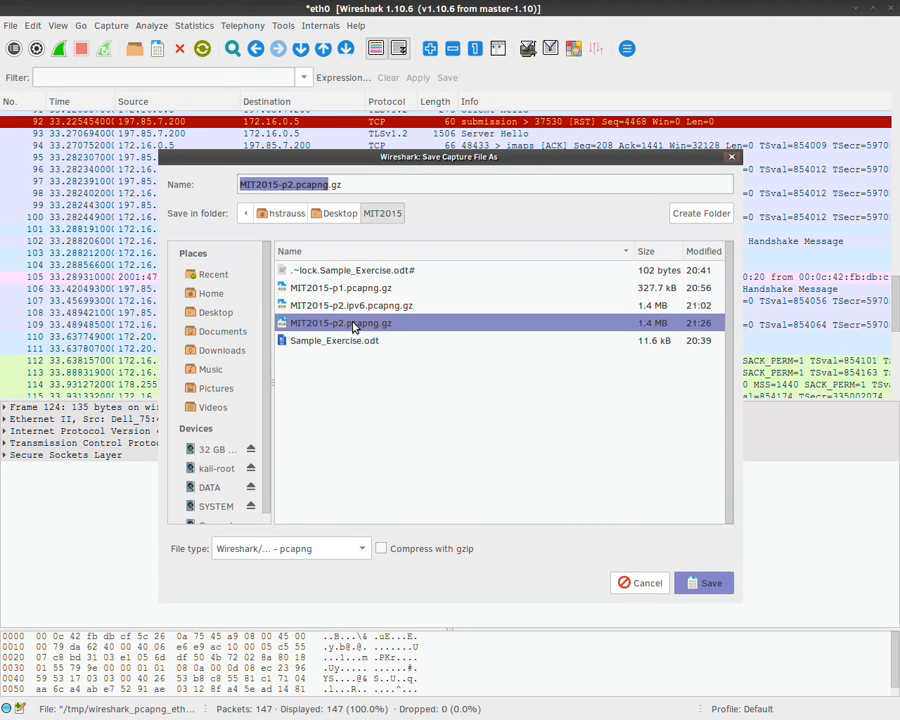
{"action": "left_click", "coordinate": [299, 184]}
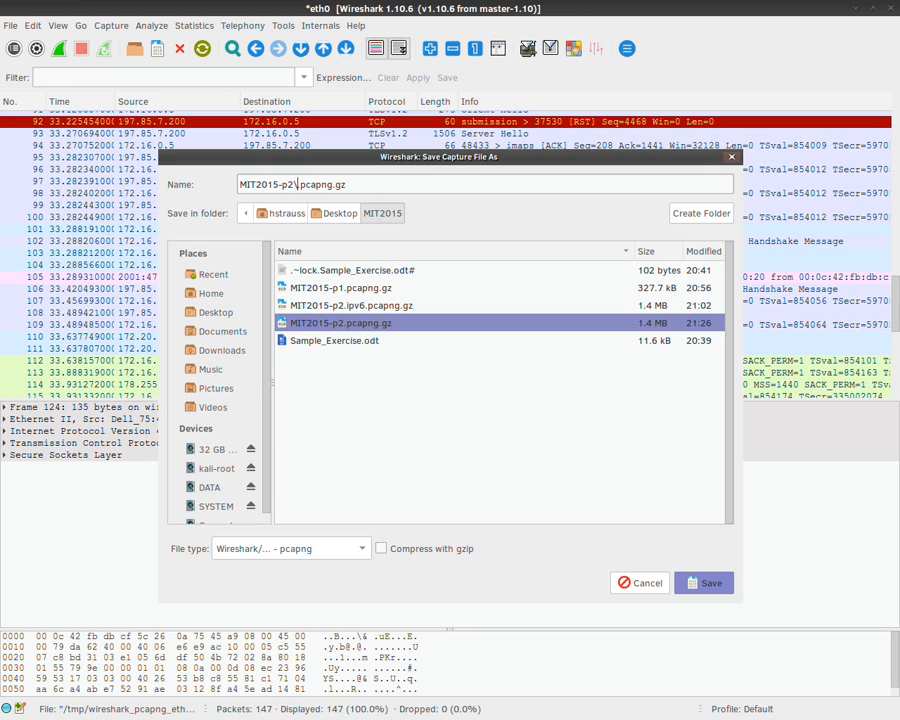
{"action": "key", "text": "BackSpace"}
{"action": "type", "text": "3"}
{"action": "left_click", "coordinate": [403, 556]}
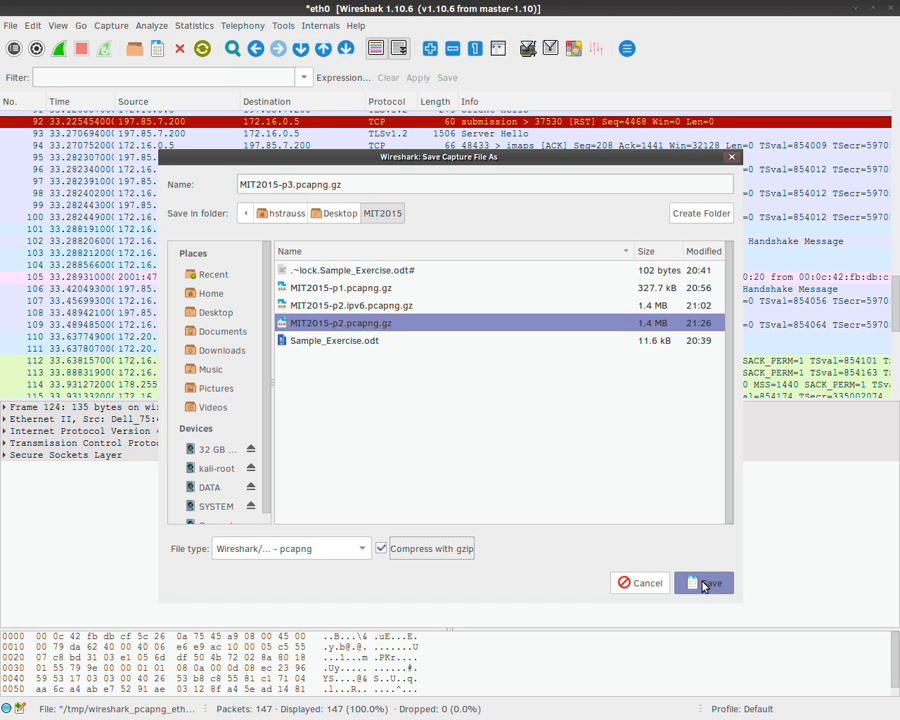
{"action": "left_click", "coordinate": [705, 585]}
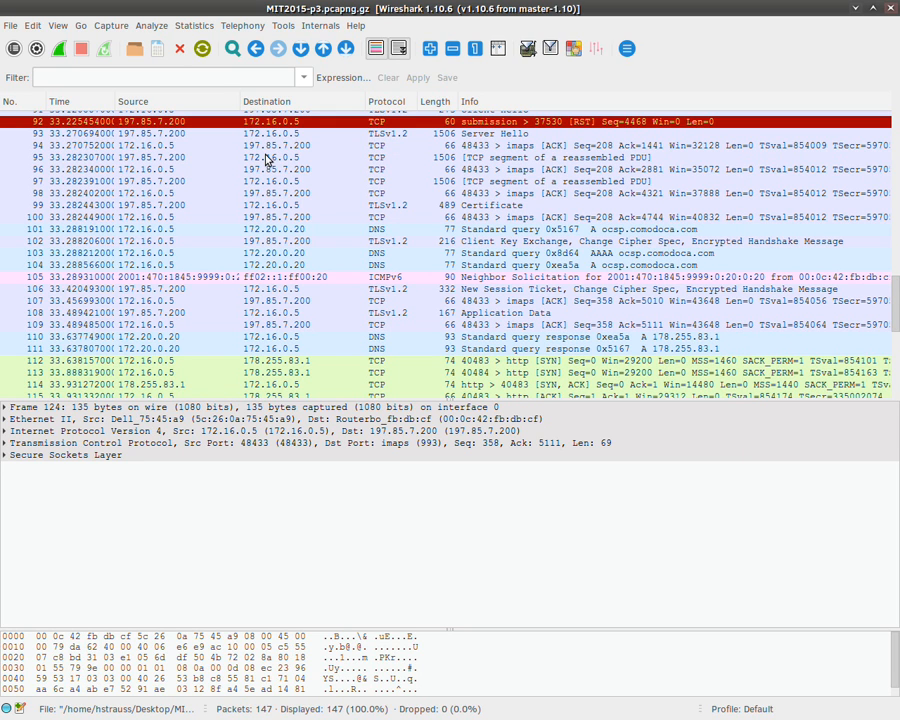
Step: Scroll through the saved 147-packet p3 capture and bring up the File menu
{"action": "scroll", "coordinate": [318, 305], "scroll_direction": "down", "scroll_amount": 3}
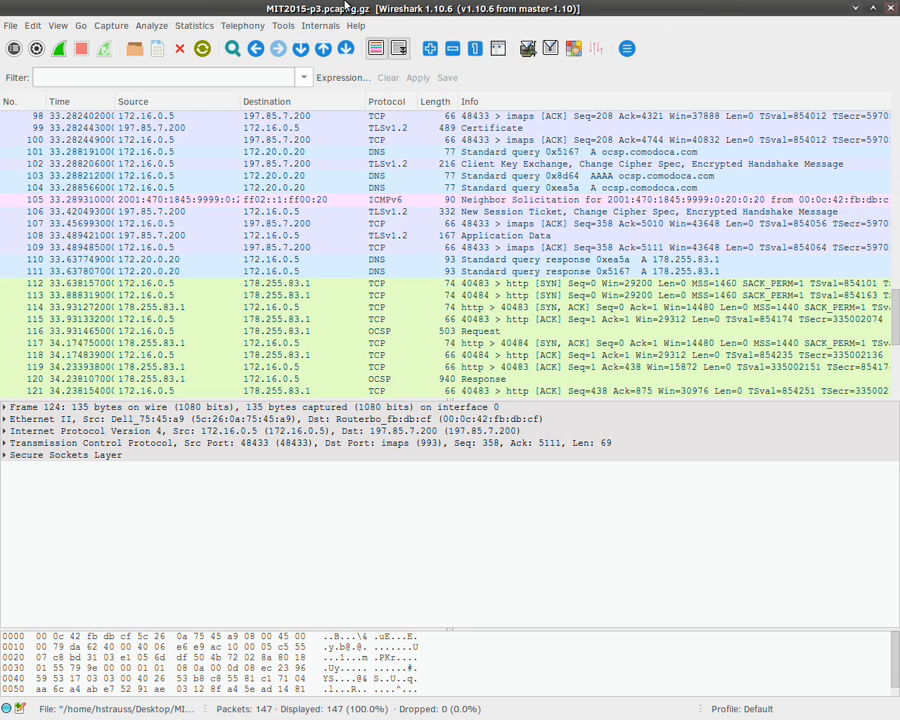
{"action": "left_click", "coordinate": [12, 27]}
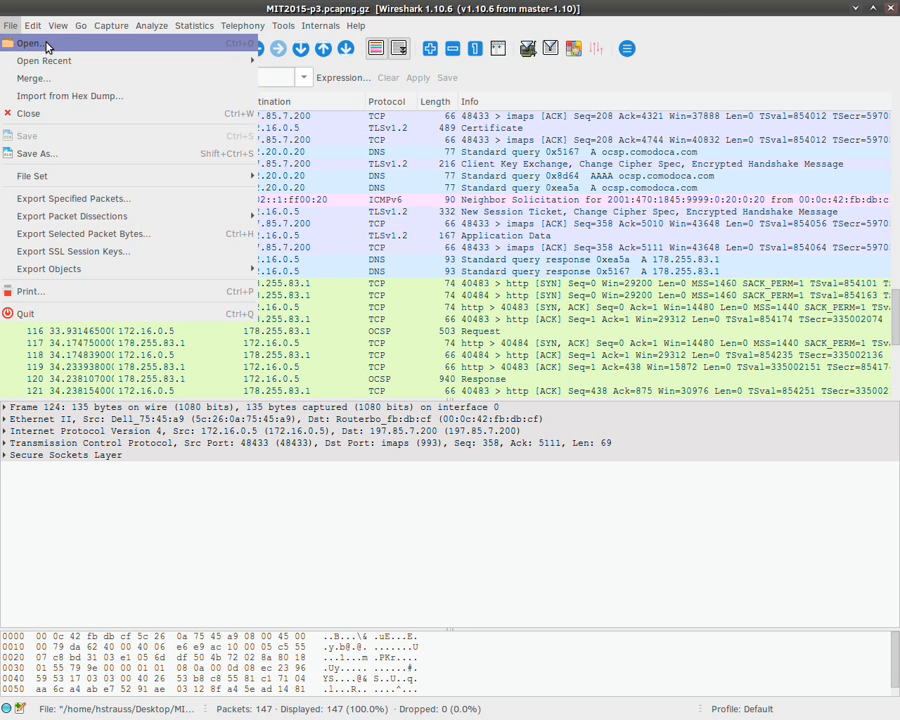
Step: Open the 977-packet MIT2015-p1.pcapng.gz capture
{"action": "left_click", "coordinate": [30, 43]}
{"action": "double_click", "coordinate": [365, 276]}
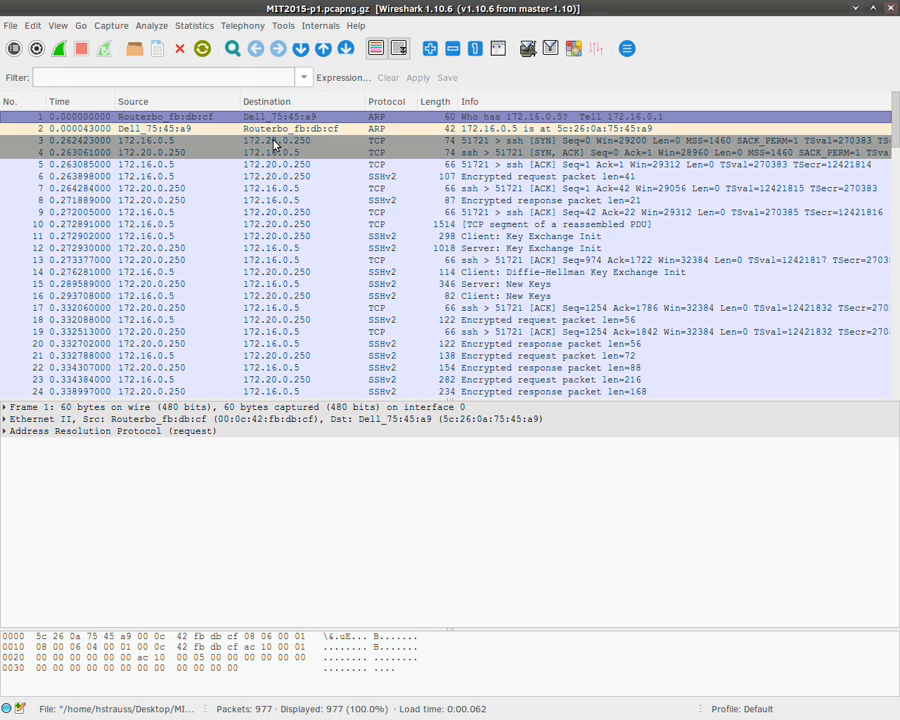
{"action": "left_click", "coordinate": [228, 74]}
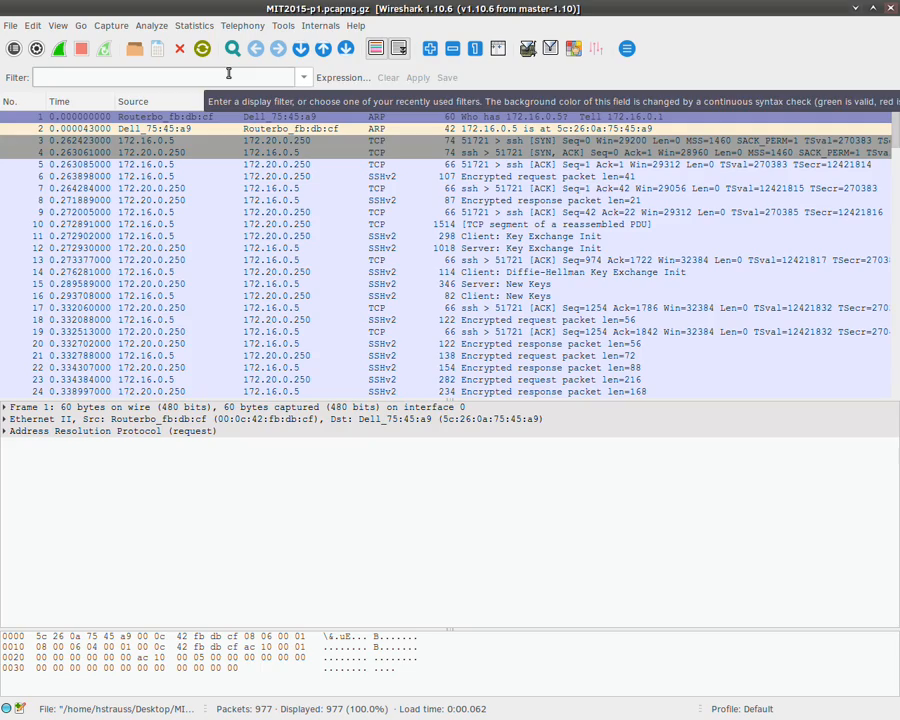
Step: Inspect DNS query packet 275 and DNS response packet 276
{"action": "scroll", "coordinate": [470, 285], "scroll_direction": "down", "scroll_amount": 20}
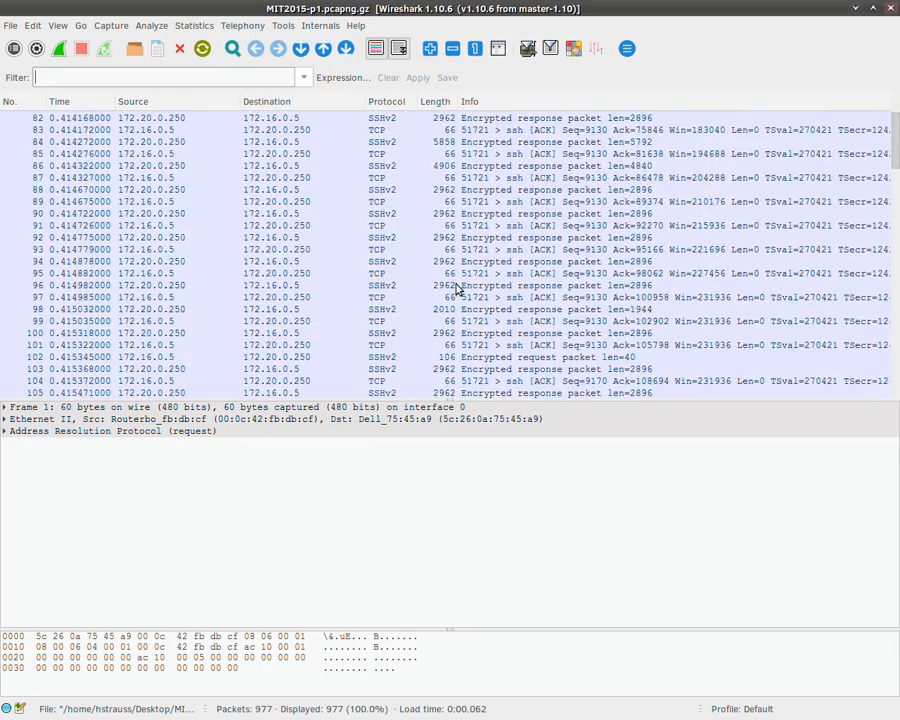
{"action": "scroll", "coordinate": [457, 288], "scroll_direction": "down", "scroll_amount": 20}
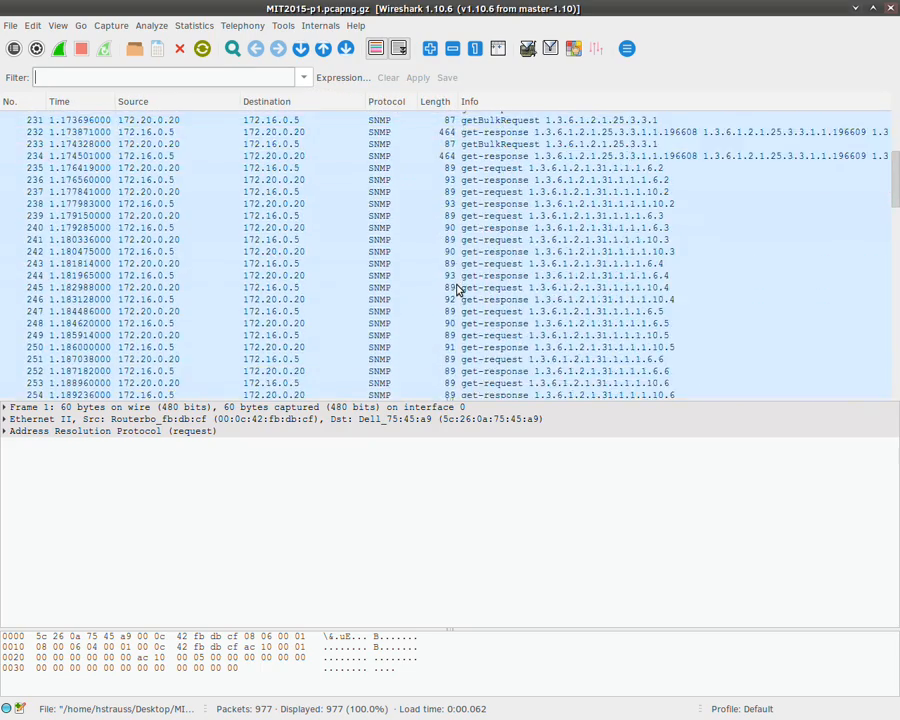
{"action": "scroll", "coordinate": [459, 288], "scroll_direction": "down", "scroll_amount": 6}
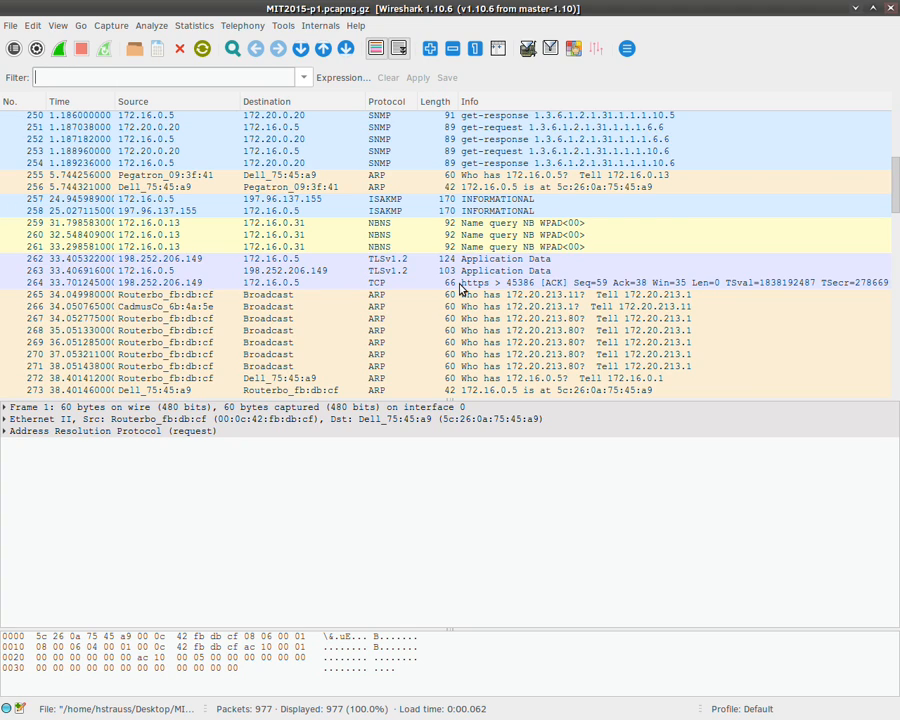
{"action": "scroll", "coordinate": [460, 288], "scroll_direction": "down", "scroll_amount": 12}
{"action": "scroll", "coordinate": [382, 275], "scroll_direction": "up", "scroll_amount": 8}
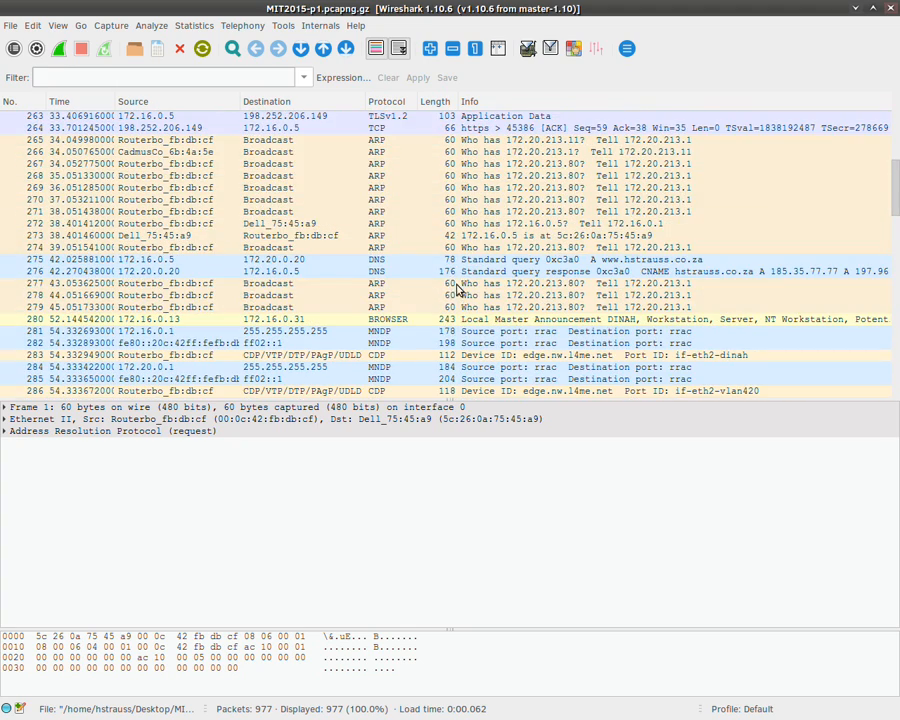
{"action": "left_click", "coordinate": [388, 260]}
{"action": "left_click", "coordinate": [390, 272]}
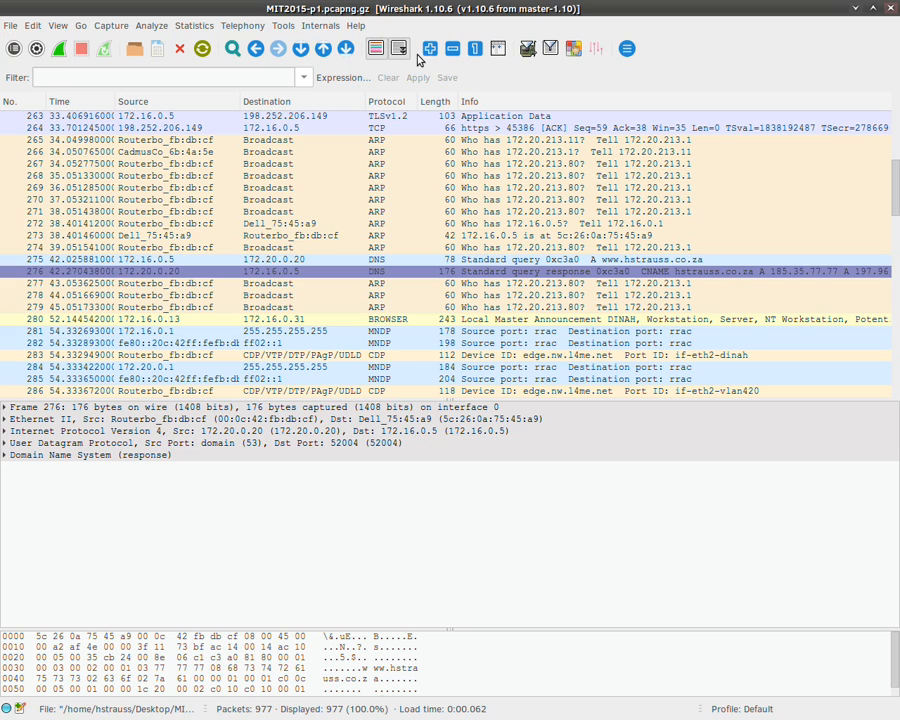
{"action": "left_click", "coordinate": [275, 79]}
Step: Apply the display filter ip.addr == 172.20.0.20, showing 512 of 977 packets
{"action": "type", "text": "ip.addr"}
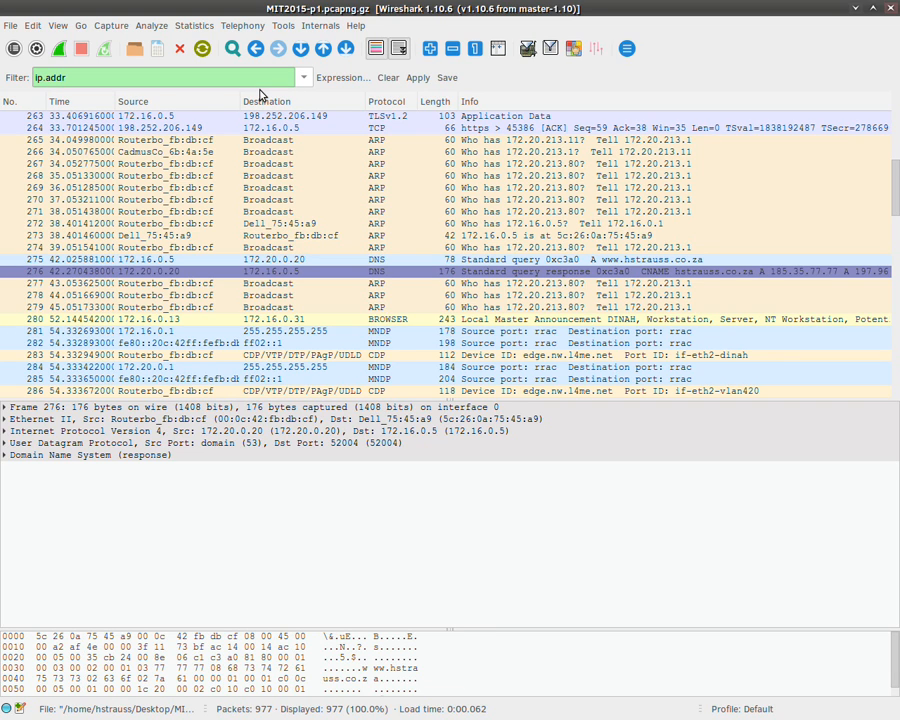
{"action": "type", "text": " =="}
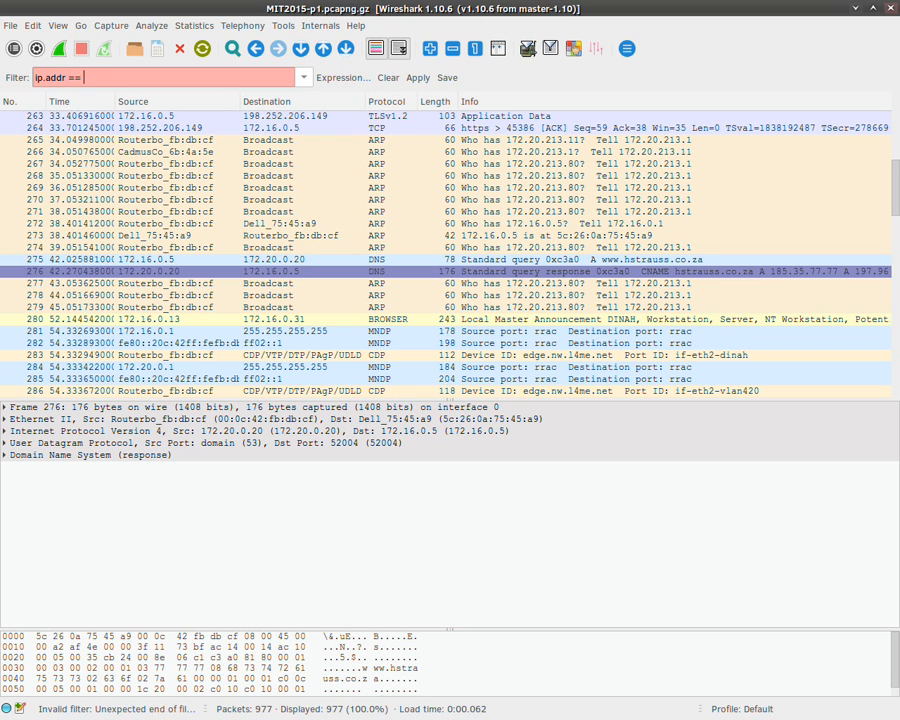
{"action": "type", "text": " 172.20.02"}
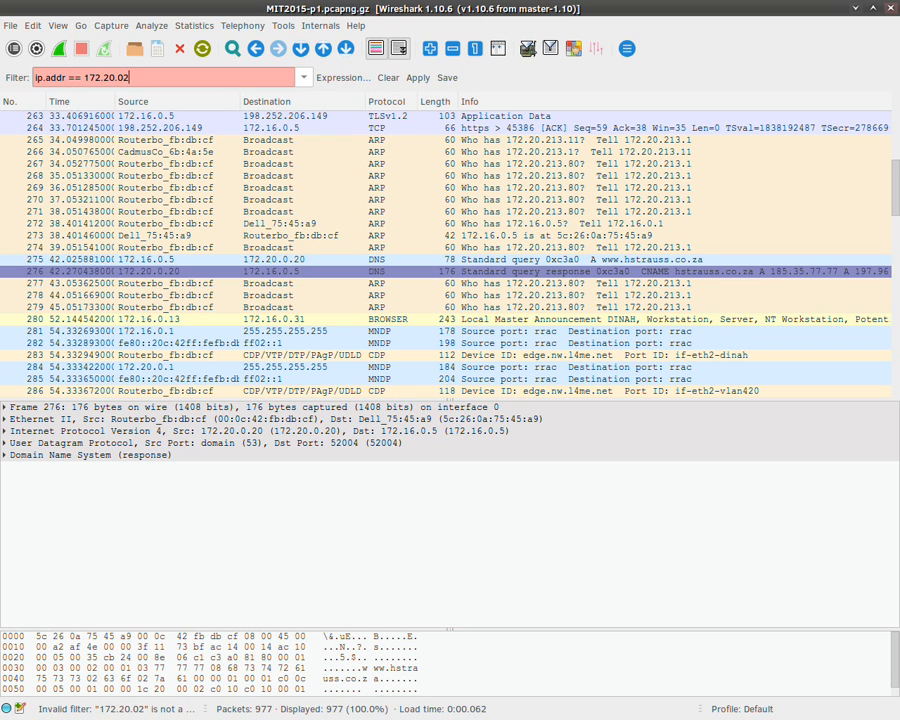
{"action": "key", "text": "BackSpace"}
{"action": "type", "text": ".20"}
{"action": "key", "text": "Return"}
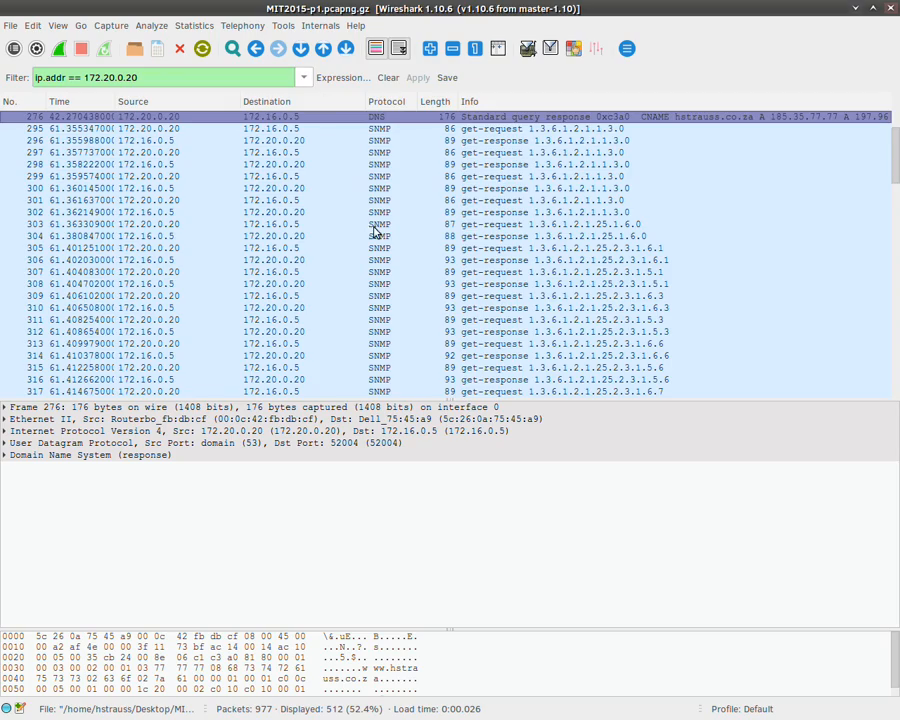
Step: Inspect DNS query packet 275 in the filtered list, then clear the address filter
{"action": "scroll", "coordinate": [375, 232], "scroll_direction": "up", "scroll_amount": 20}
{"action": "scroll", "coordinate": [372, 230], "scroll_direction": "down", "scroll_amount": 8}
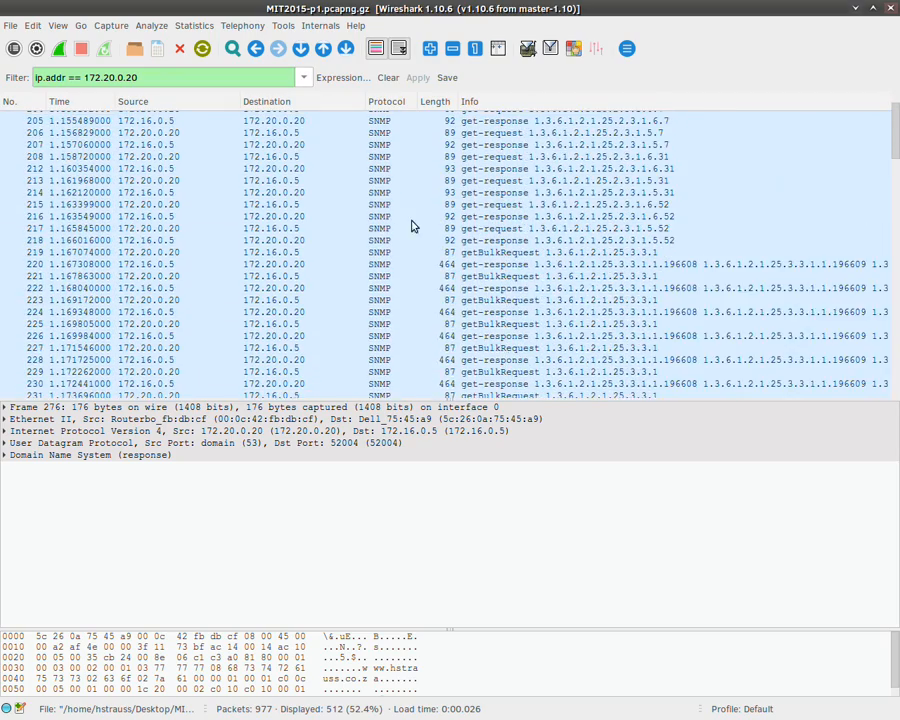
{"action": "scroll", "coordinate": [413, 218], "scroll_direction": "down", "scroll_amount": 18}
{"action": "scroll", "coordinate": [405, 230], "scroll_direction": "up", "scroll_amount": 7}
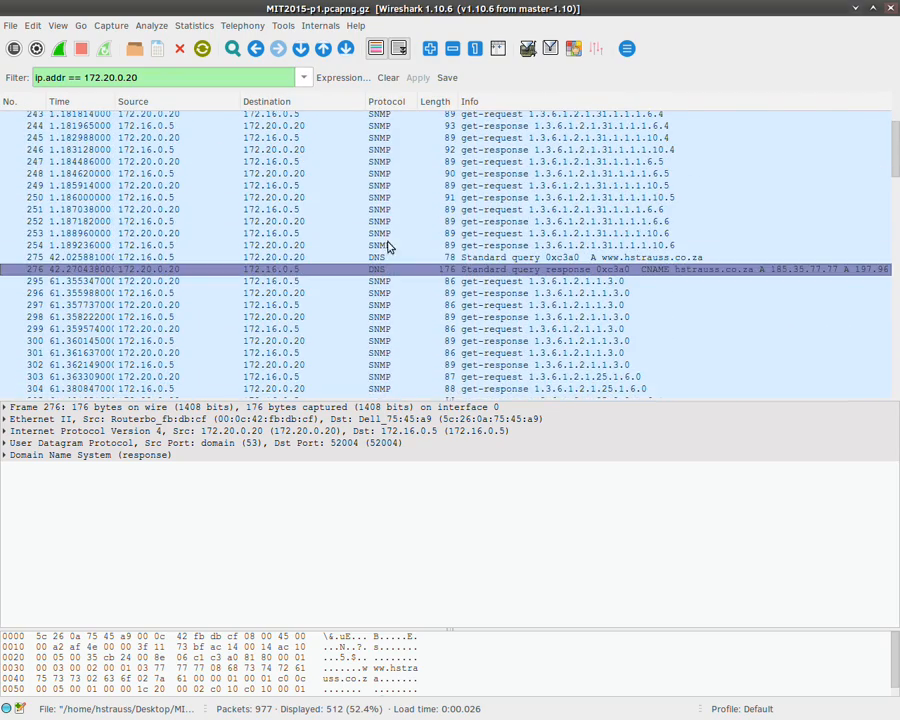
{"action": "left_click", "coordinate": [384, 257]}
{"action": "scroll", "coordinate": [386, 257], "scroll_direction": "down", "scroll_amount": 20}
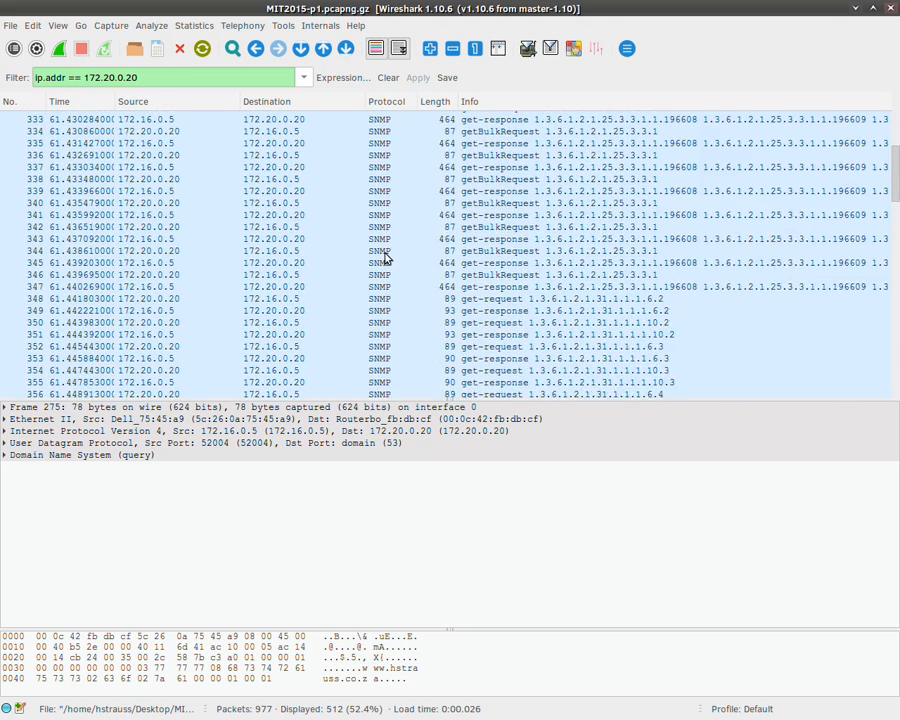
{"action": "scroll", "coordinate": [386, 257], "scroll_direction": "down", "scroll_amount": 1}
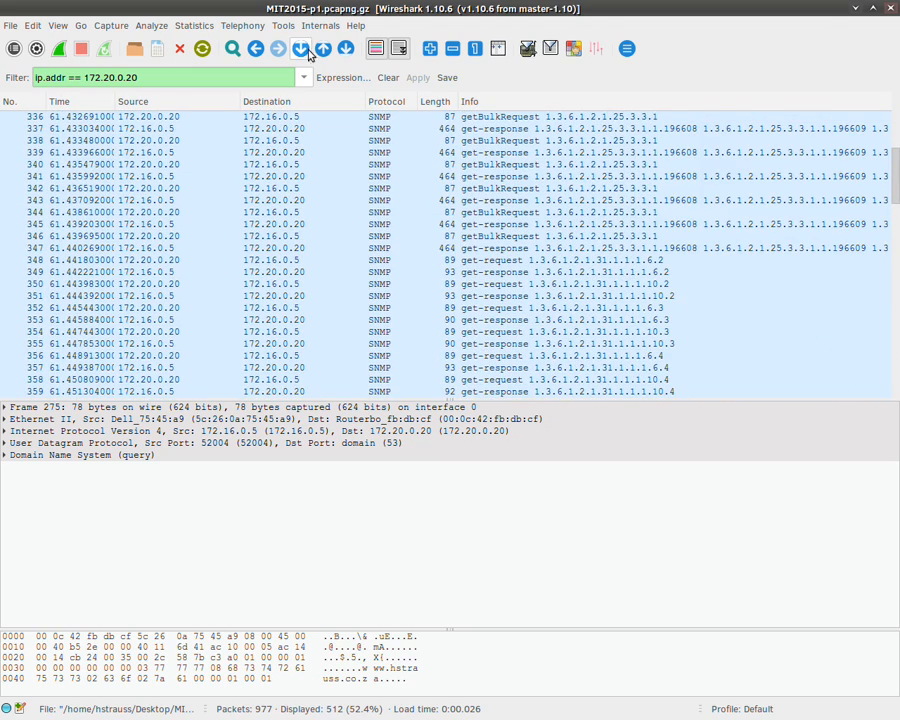
{"action": "left_click", "coordinate": [385, 79]}
Step: Open the filter Expression dialog full-screen and expand the DNS - Domain Name Service fields
{"action": "left_click", "coordinate": [362, 79]}
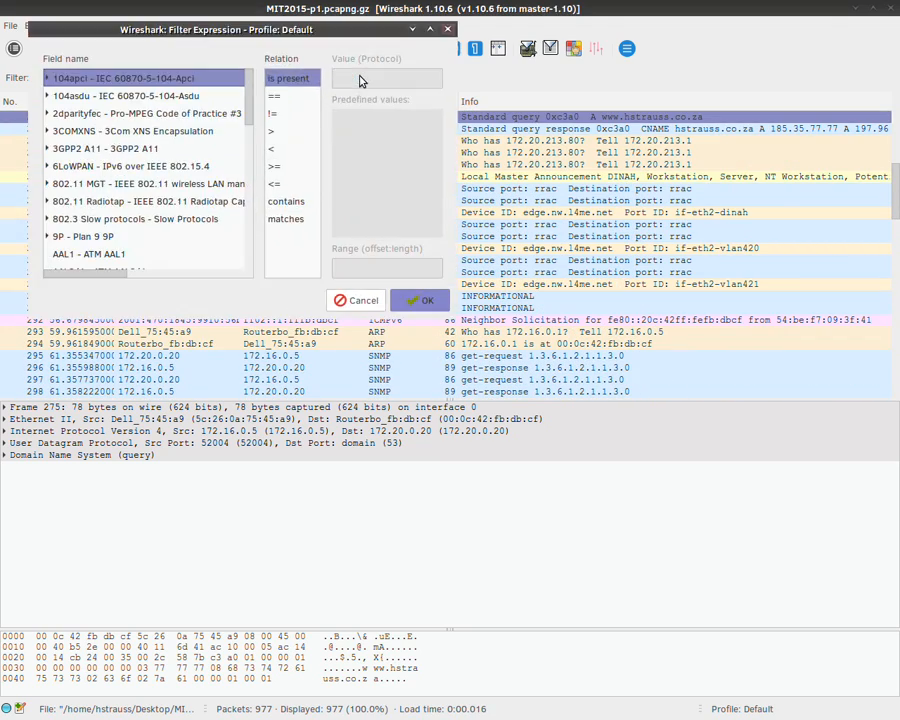
{"action": "left_click", "coordinate": [430, 29]}
{"action": "scroll", "coordinate": [250, 140], "scroll_direction": "down", "scroll_amount": 10}
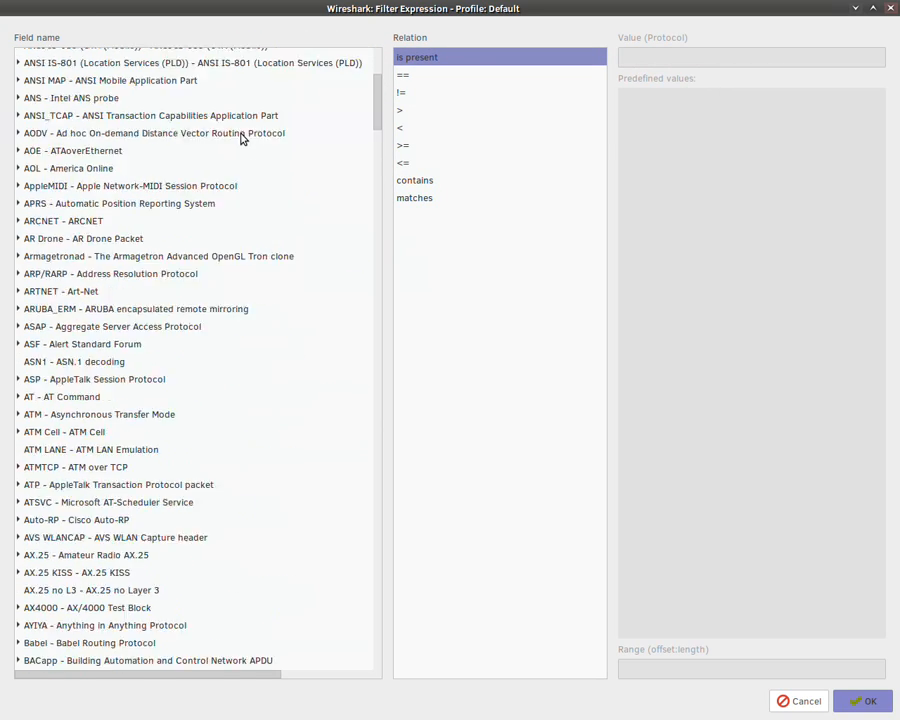
{"action": "scroll", "coordinate": [240, 138], "scroll_direction": "down", "scroll_amount": 10}
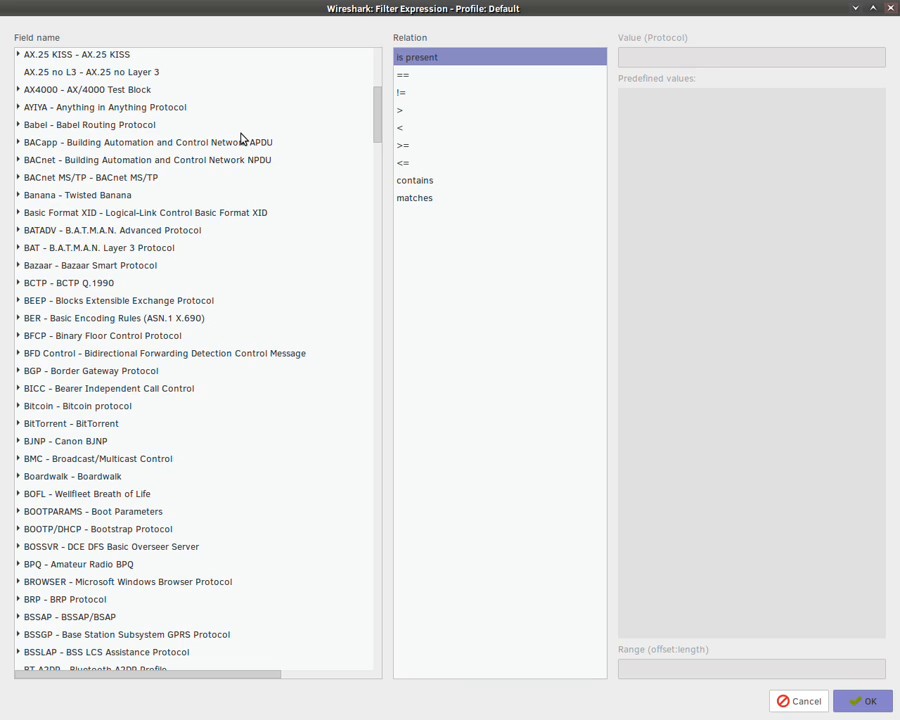
{"action": "scroll", "coordinate": [240, 138], "scroll_direction": "down", "scroll_amount": 20}
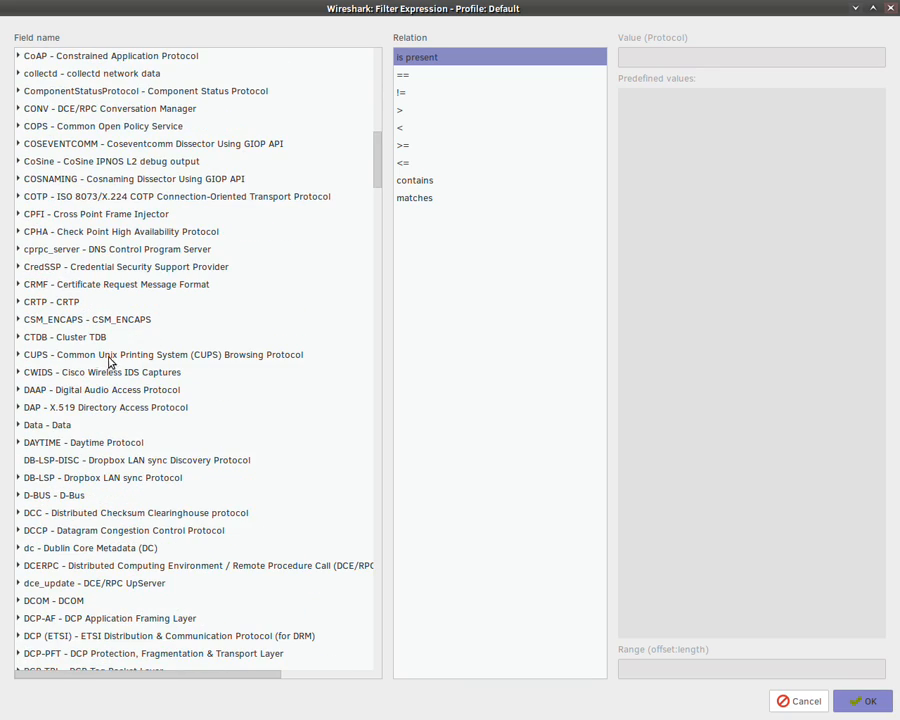
{"action": "scroll", "coordinate": [78, 255], "scroll_direction": "down", "scroll_amount": 7}
{"action": "scroll", "coordinate": [69, 490], "scroll_direction": "down", "scroll_amount": 7}
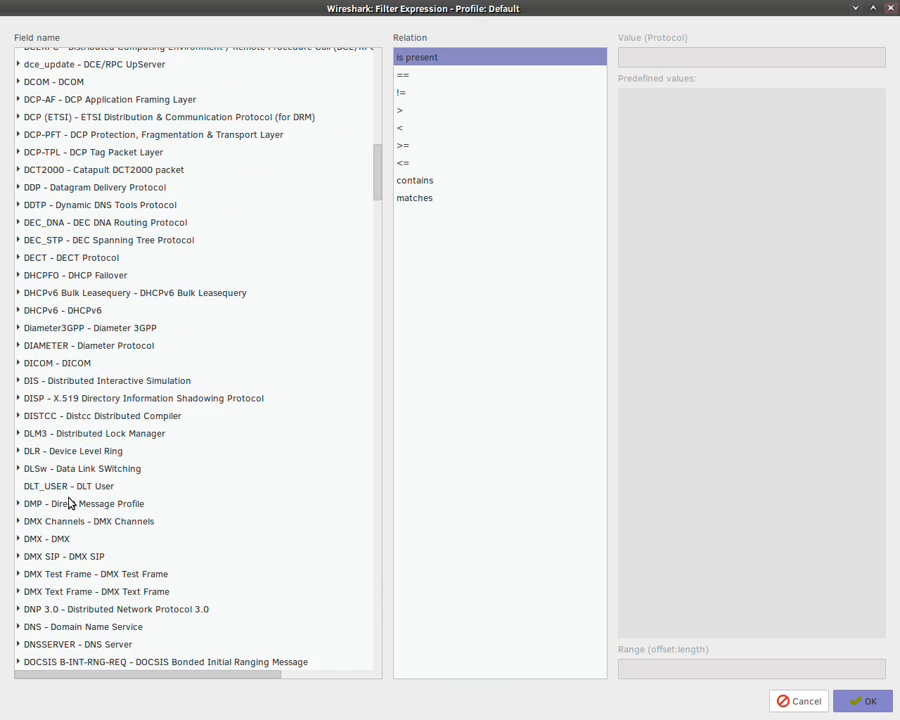
{"action": "left_click", "coordinate": [67, 369]}
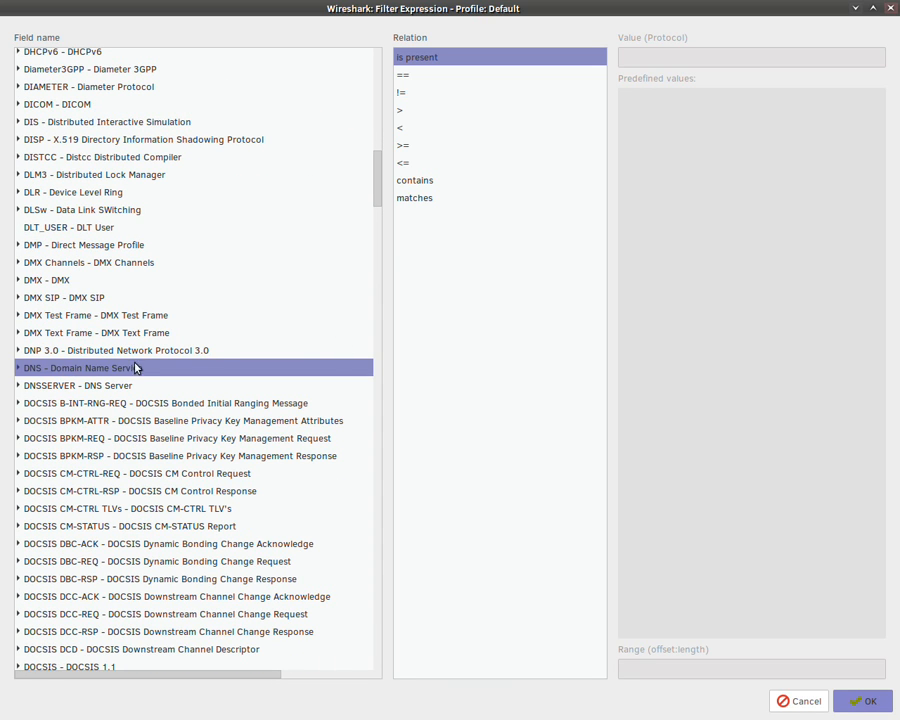
{"action": "left_click", "coordinate": [18, 368]}
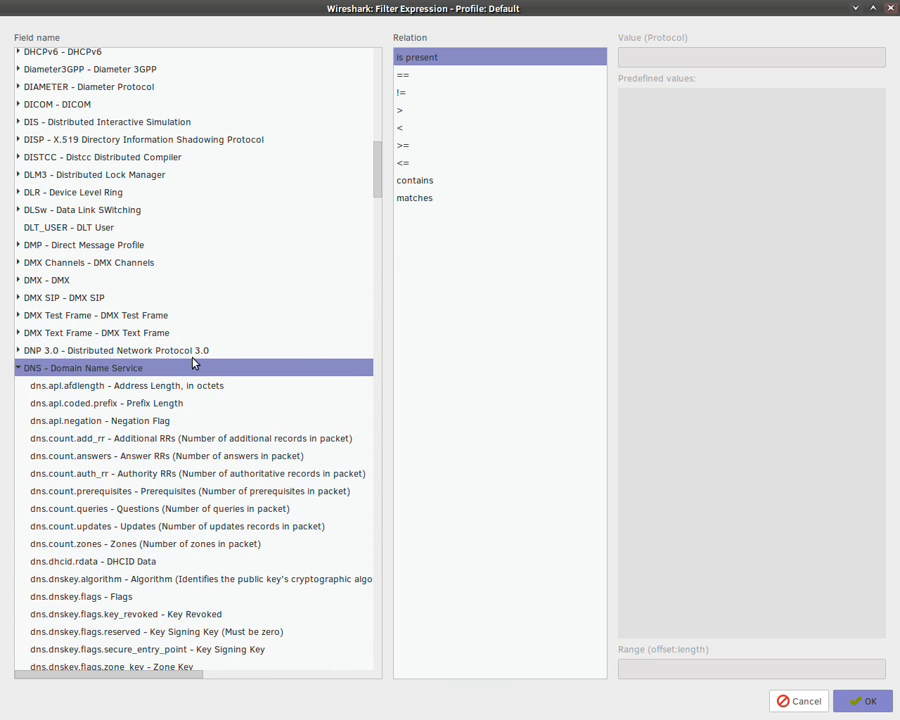
Step: Select the dns.id transaction ID field and confirm it as the display filter
{"action": "scroll", "coordinate": [195, 362], "scroll_direction": "down", "scroll_amount": 6}
{"action": "scroll", "coordinate": [128, 200], "scroll_direction": "up", "scroll_amount": 1}
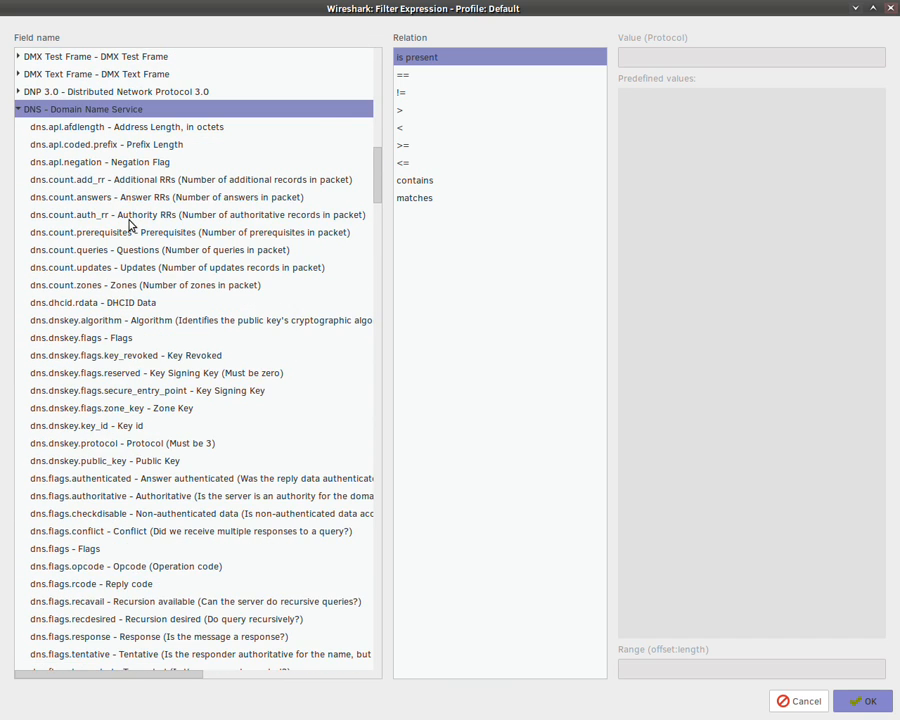
{"action": "scroll", "coordinate": [124, 180], "scroll_direction": "down", "scroll_amount": 4}
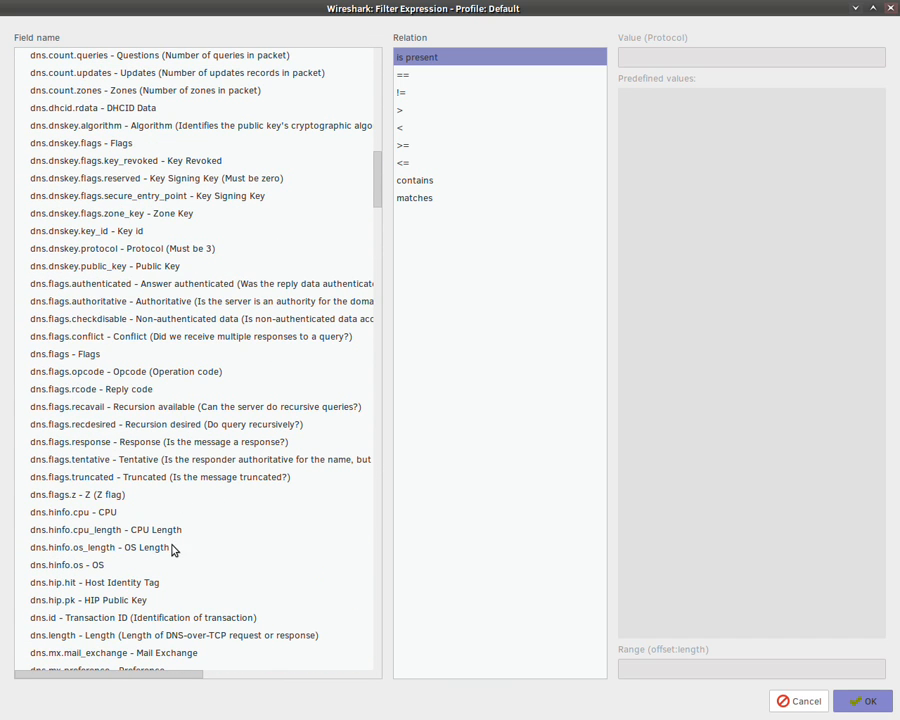
{"action": "scroll", "coordinate": [173, 546], "scroll_direction": "down", "scroll_amount": 2}
{"action": "left_click", "coordinate": [122, 490]}
{"action": "scroll", "coordinate": [229, 380], "scroll_direction": "down", "scroll_amount": 7}
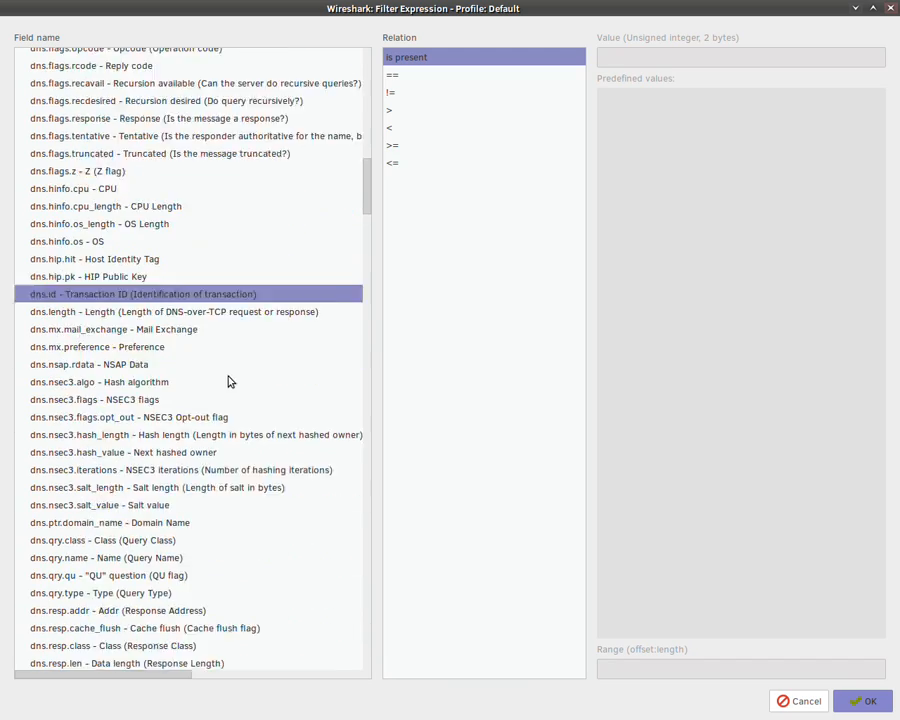
{"action": "scroll", "coordinate": [220, 535], "scroll_direction": "down", "scroll_amount": 7}
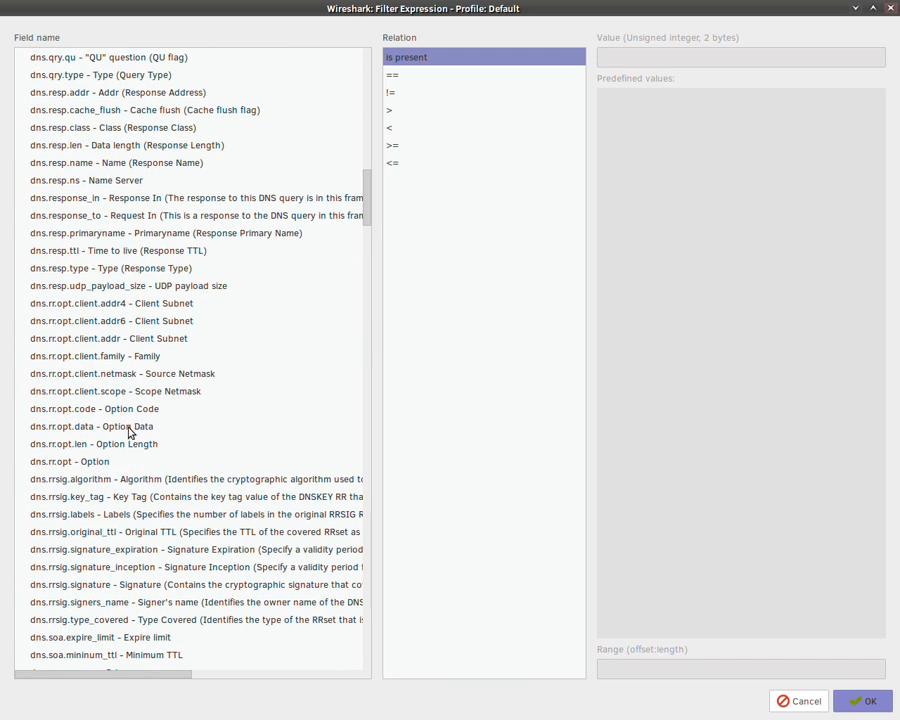
{"action": "scroll", "coordinate": [128, 472], "scroll_direction": "down", "scroll_amount": 7}
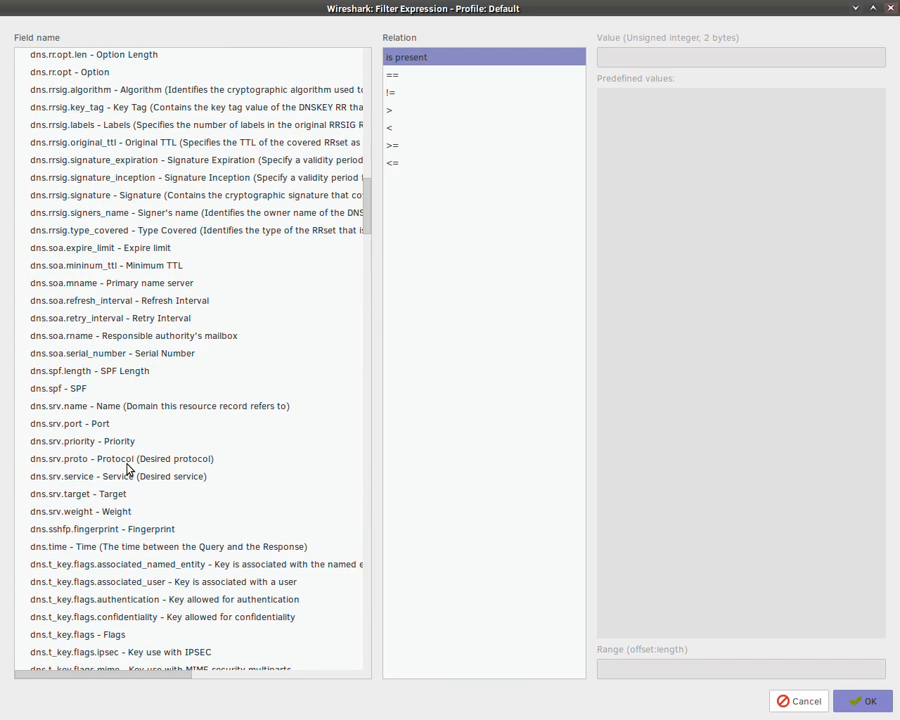
{"action": "scroll", "coordinate": [278, 325], "scroll_direction": "up", "scroll_amount": 20}
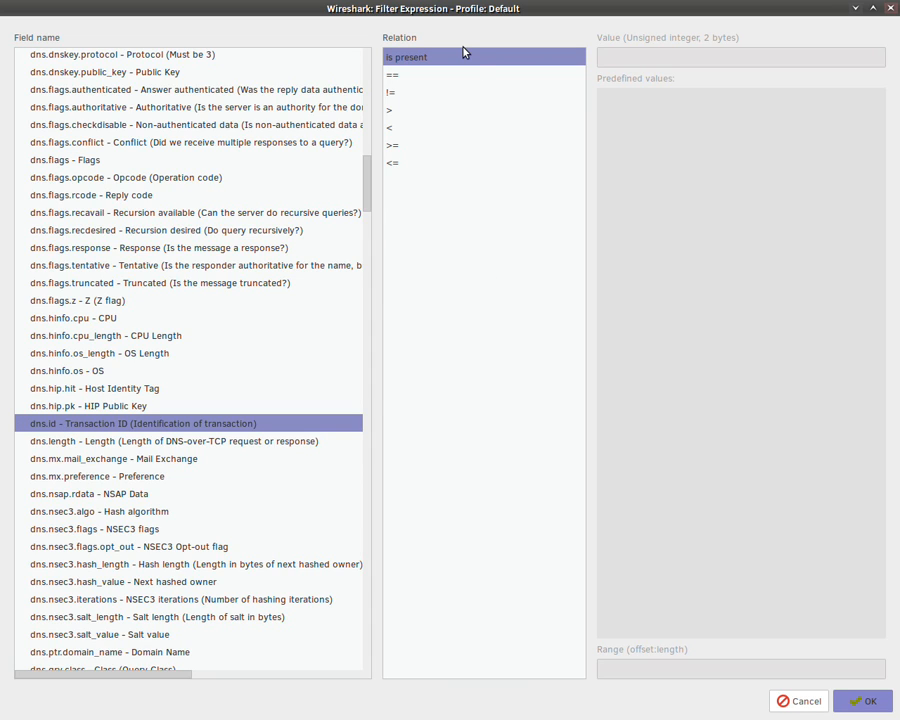
{"action": "left_click", "coordinate": [848, 701]}
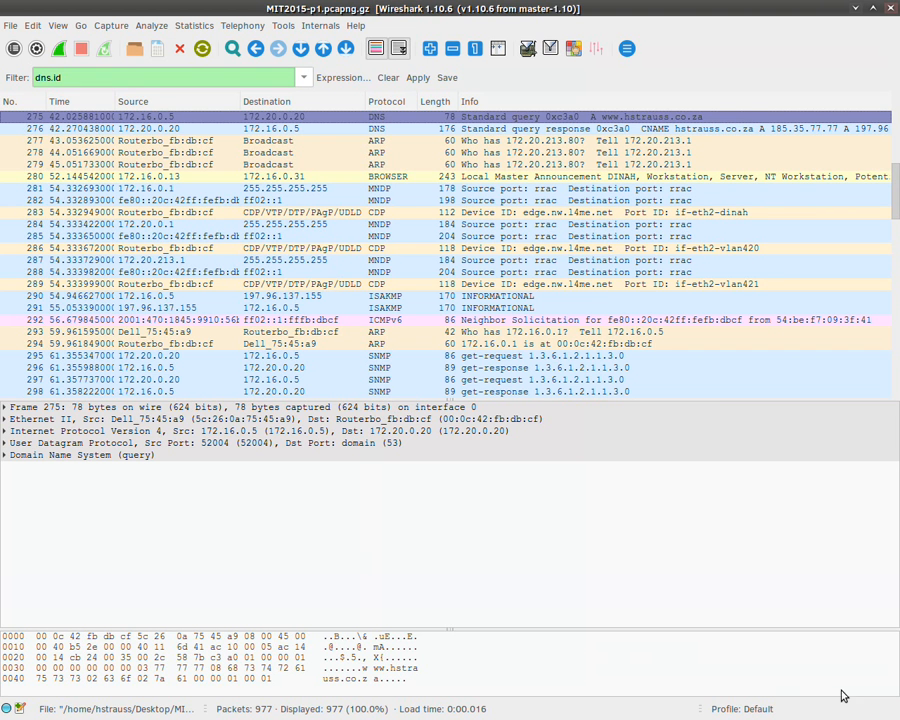
Step: Apply the dns.id filter (28 of 977 packets) and inspect DNS response 276 and AAAA query 371
{"action": "left_click", "coordinate": [417, 78]}
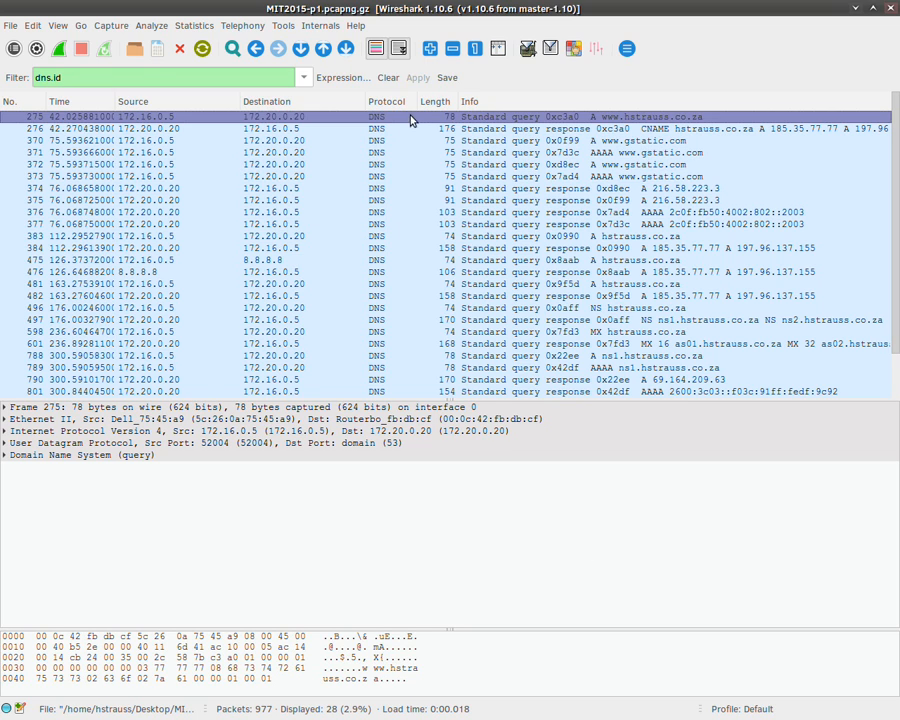
{"action": "left_click", "coordinate": [381, 128]}
{"action": "left_click", "coordinate": [382, 152]}
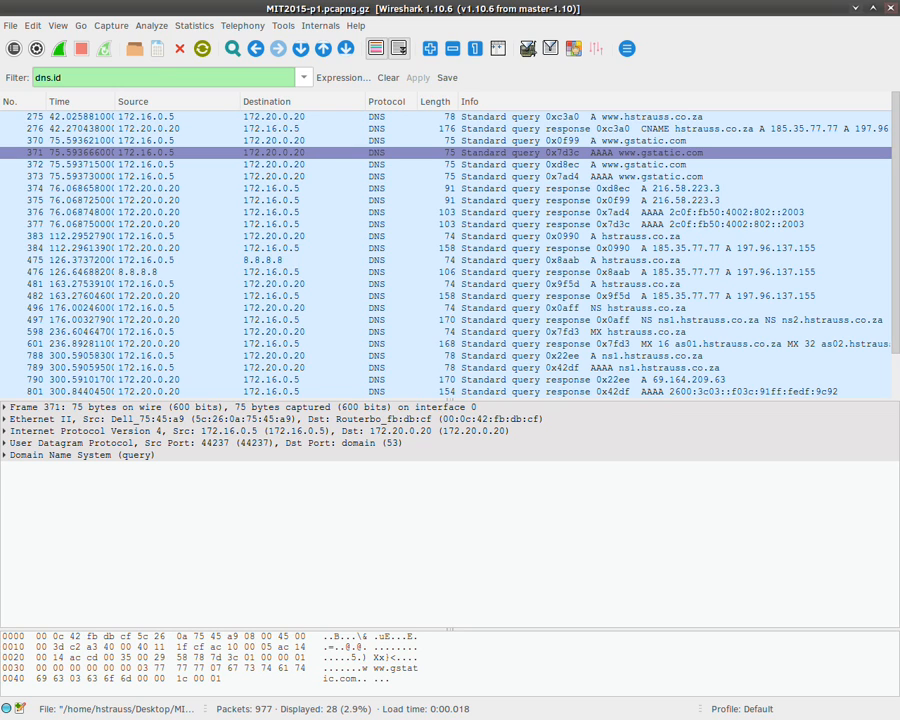
Step: Expand and collapse the DNS, UDP, IP, Ethernet II and Frame sections of packet 371
{"action": "left_click", "coordinate": [6, 455]}
{"action": "left_click", "coordinate": [6, 443]}
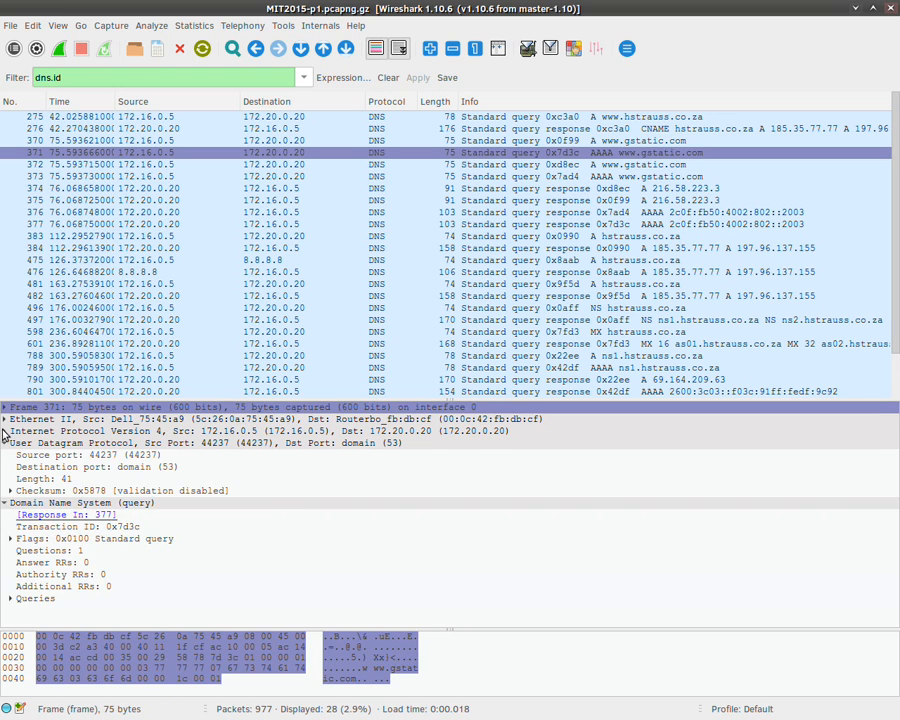
{"action": "left_click", "coordinate": [6, 431]}
{"action": "left_click", "coordinate": [5, 419]}
{"action": "left_click", "coordinate": [5, 407]}
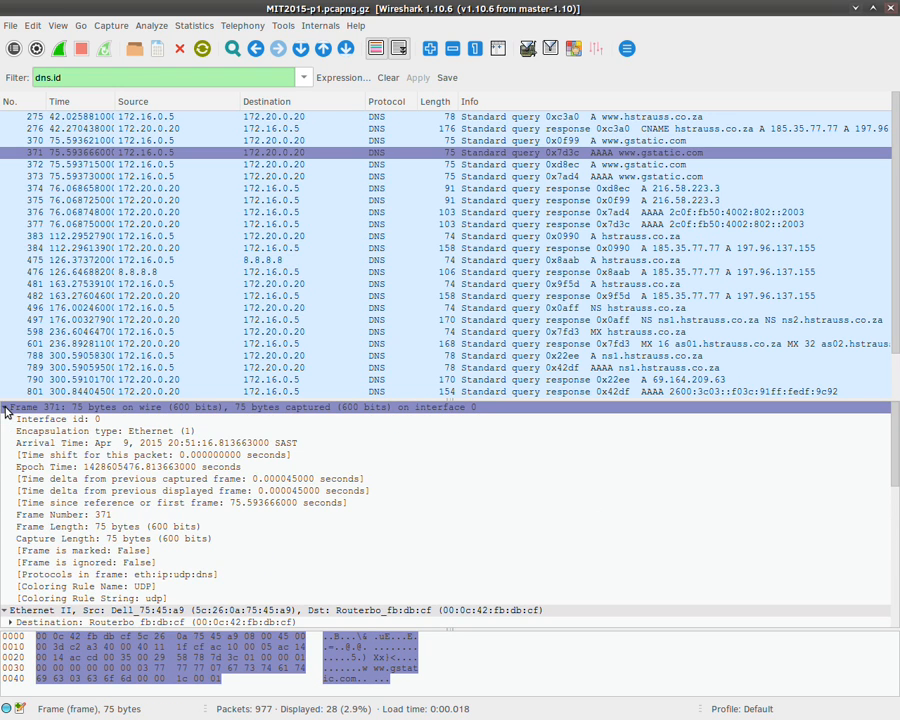
{"action": "left_click", "coordinate": [5, 407]}
{"action": "left_click", "coordinate": [6, 420]}
{"action": "left_click", "coordinate": [5, 419]}
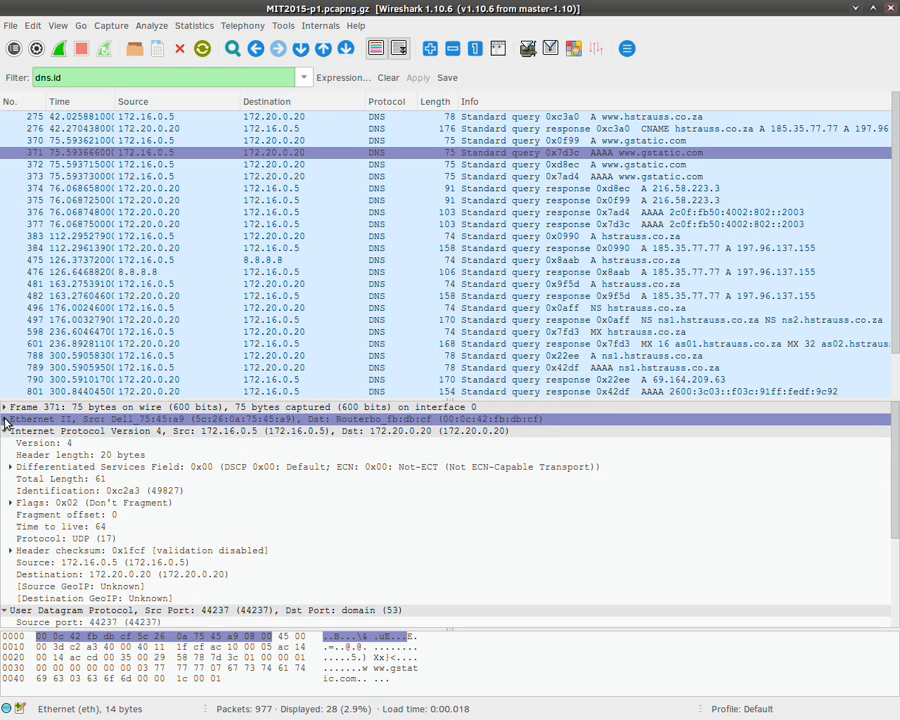
{"action": "left_click", "coordinate": [6, 431]}
{"action": "left_click", "coordinate": [6, 443]}
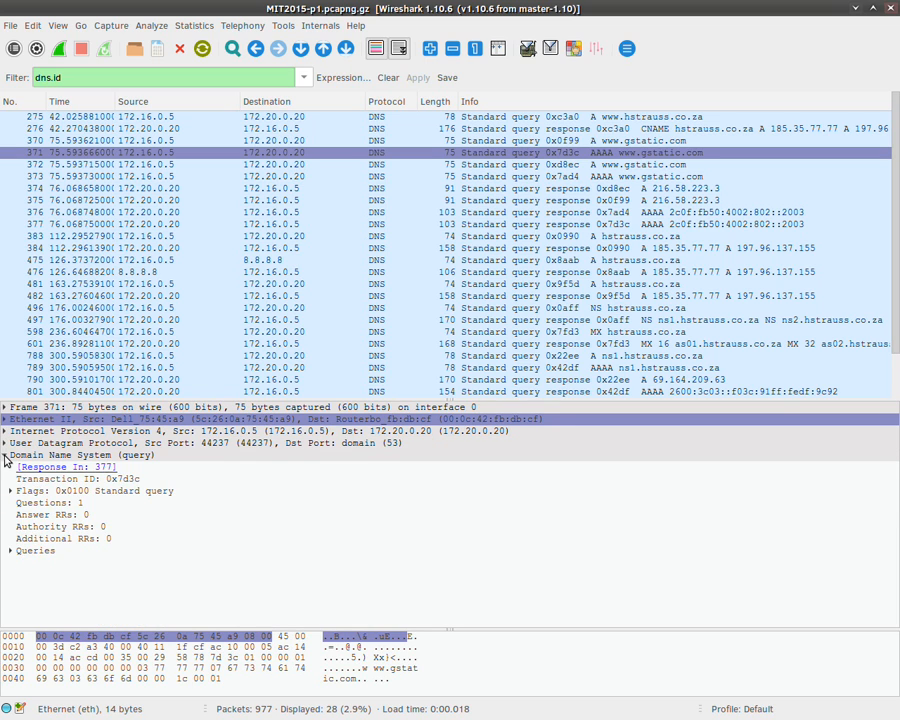
{"action": "left_click", "coordinate": [5, 455]}
Step: Highlight each header's bytes, leave UDP expanded showing ports 44237 and 53, then clear the filter
{"action": "left_click", "coordinate": [124, 408]}
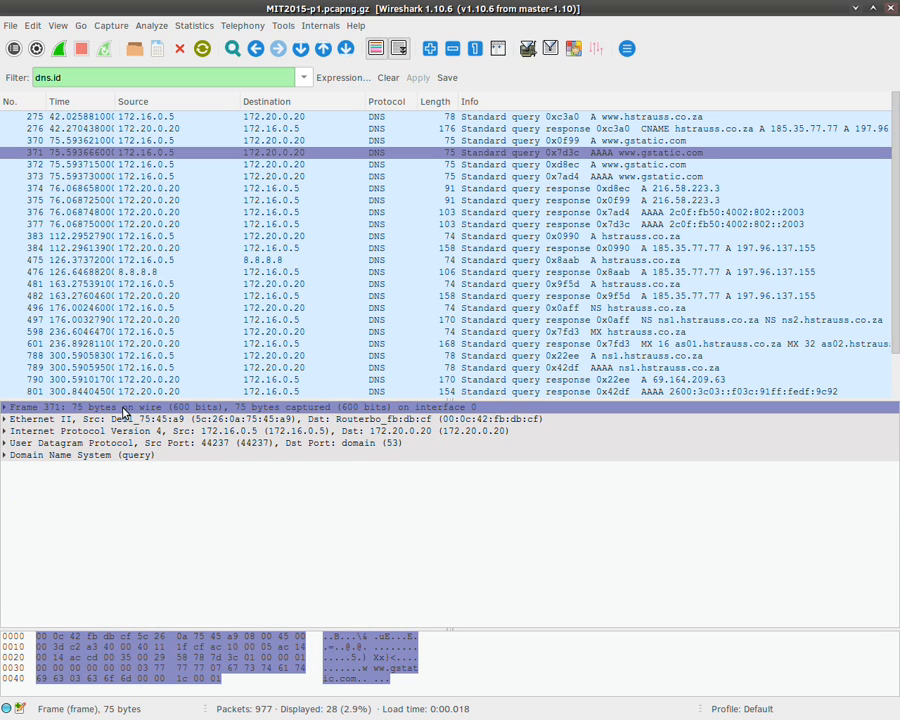
{"action": "left_click", "coordinate": [128, 420]}
{"action": "left_click", "coordinate": [128, 431]}
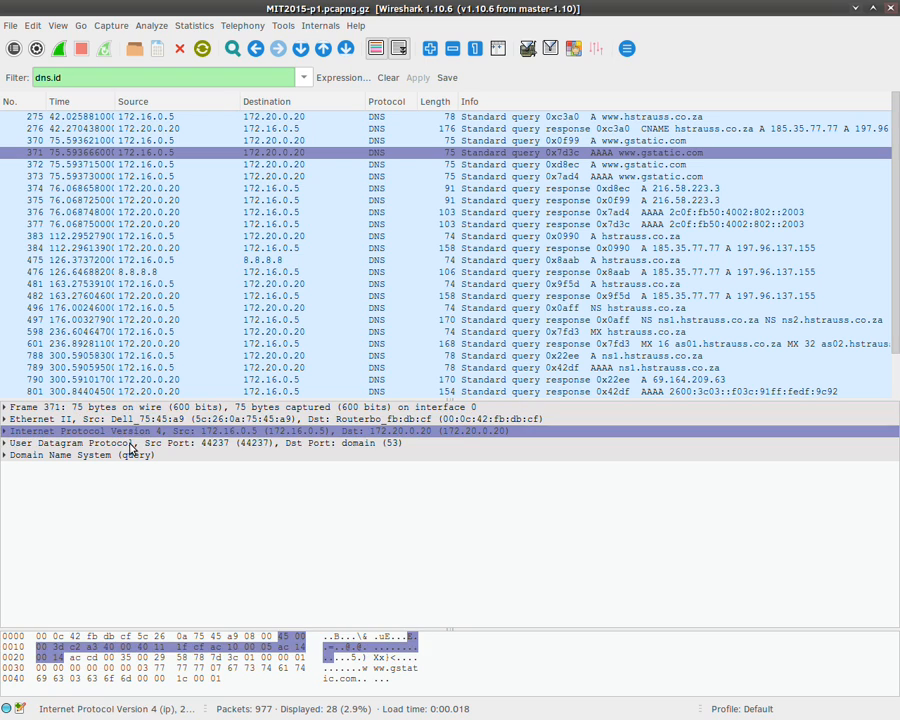
{"action": "left_click", "coordinate": [130, 444]}
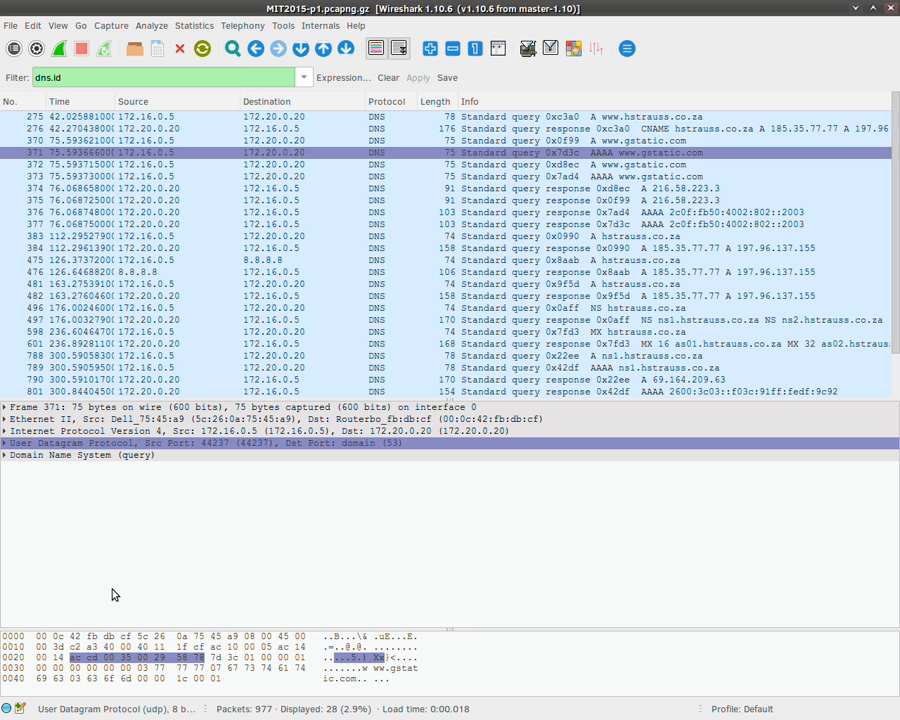
{"action": "left_click", "coordinate": [178, 408]}
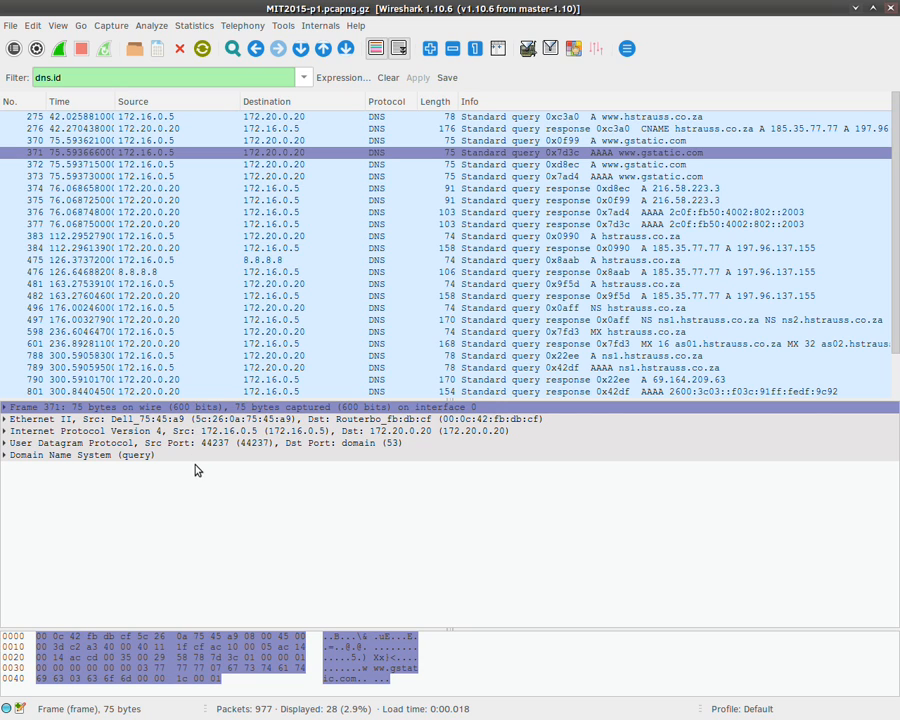
{"action": "left_click", "coordinate": [6, 456]}
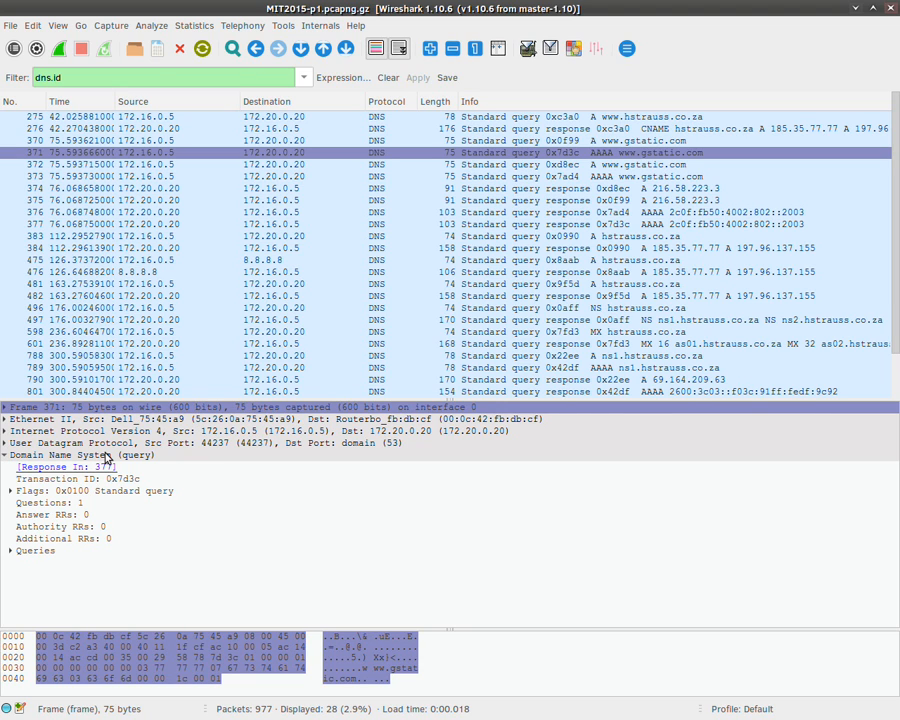
{"action": "left_click", "coordinate": [4, 455]}
{"action": "left_click", "coordinate": [5, 443]}
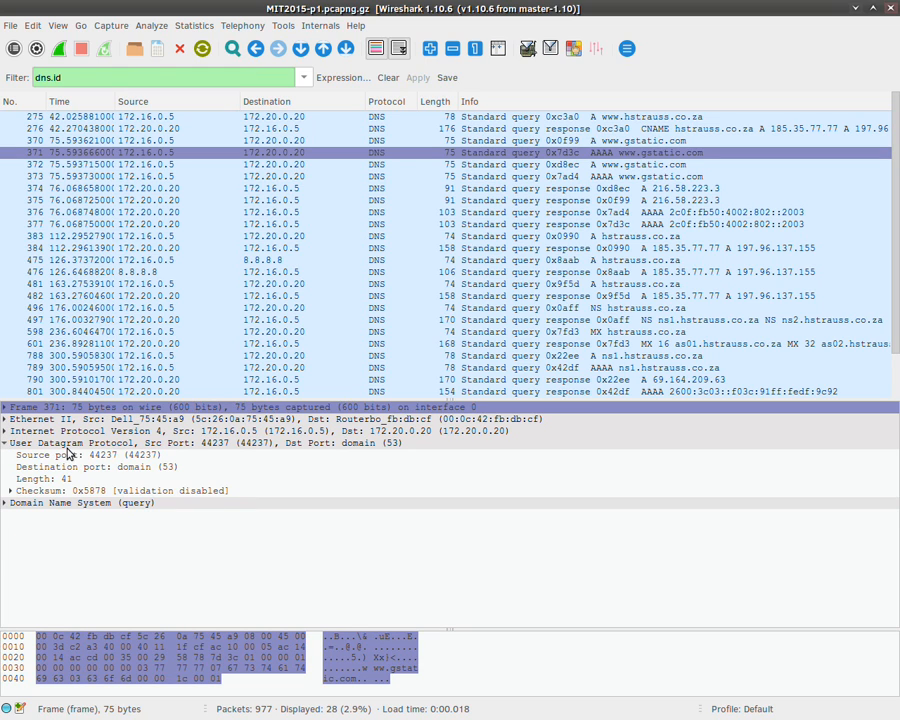
{"action": "left_click", "coordinate": [70, 444]}
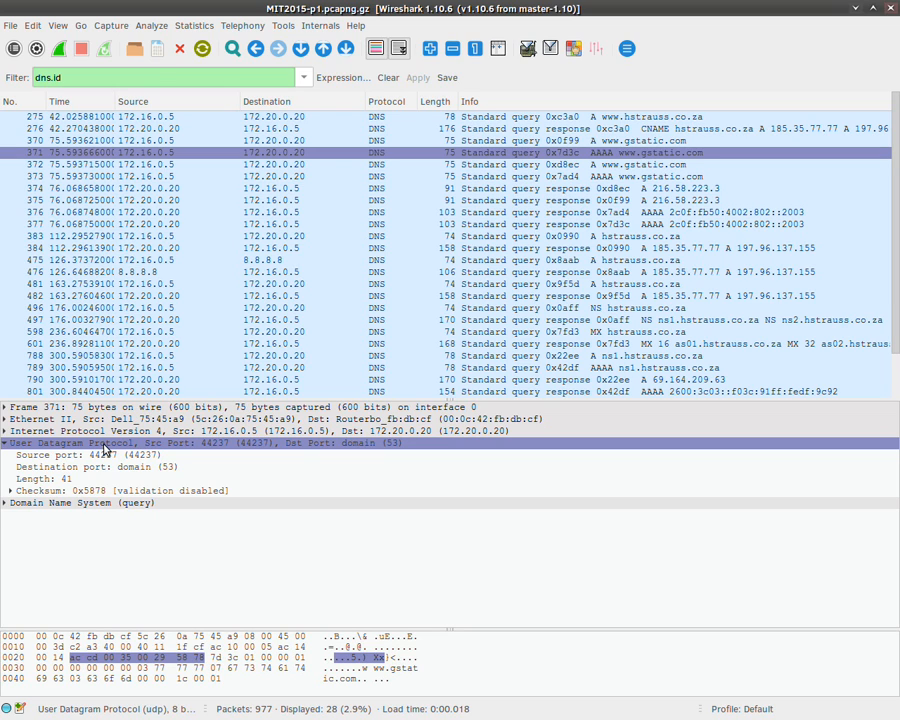
{"action": "left_click", "coordinate": [386, 78]}
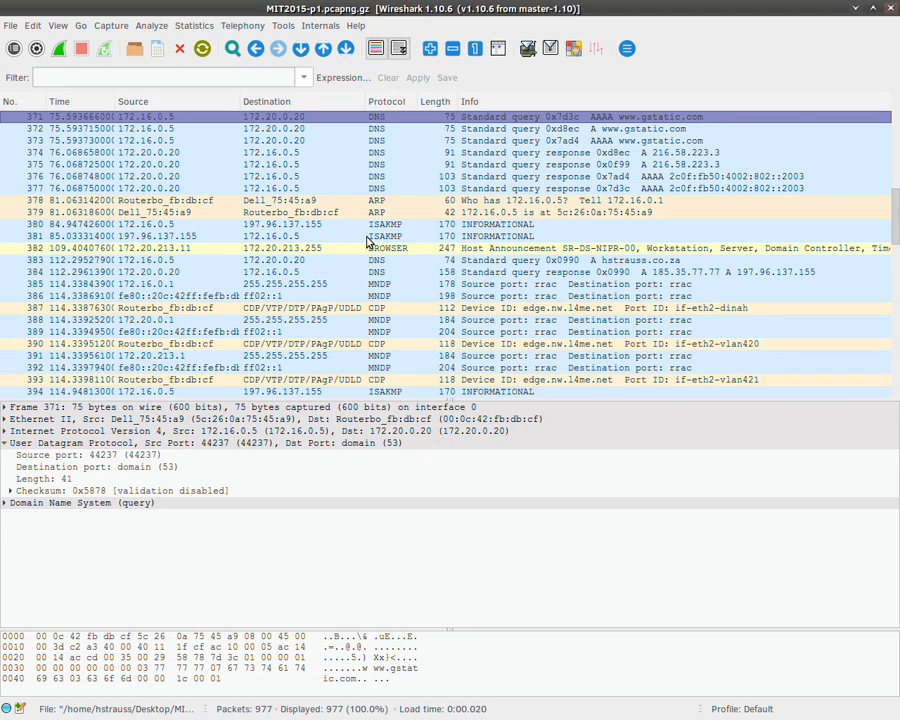
Step: Select TCP packet 427 and expand its header: Seq 217, Ack 253, window 1444
{"action": "scroll", "coordinate": [375, 290], "scroll_direction": "down", "scroll_amount": 2}
{"action": "scroll", "coordinate": [384, 343], "scroll_direction": "down", "scroll_amount": 14}
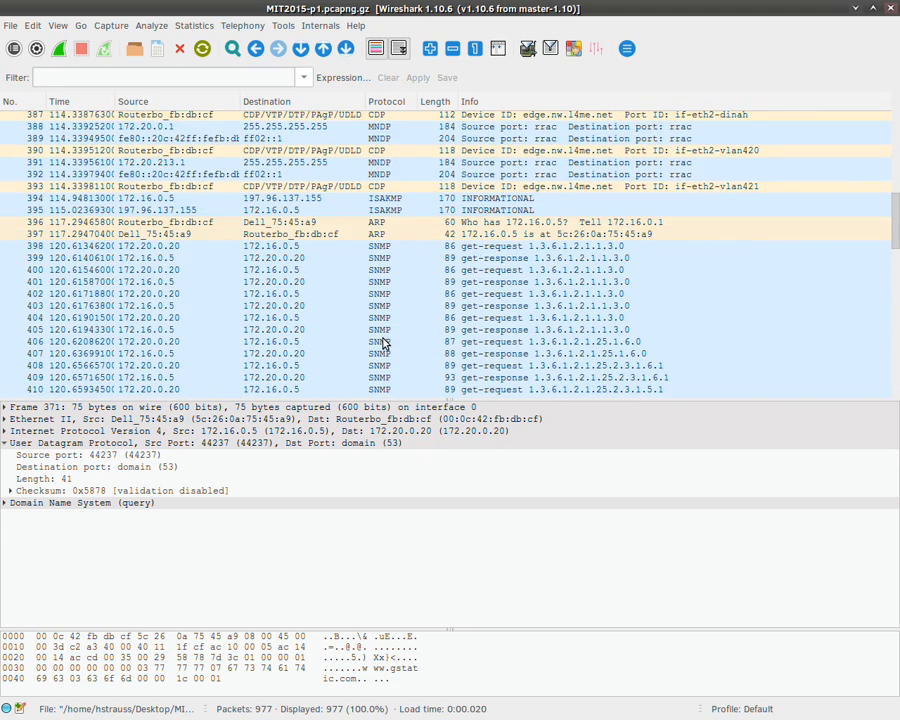
{"action": "left_click", "coordinate": [388, 206]}
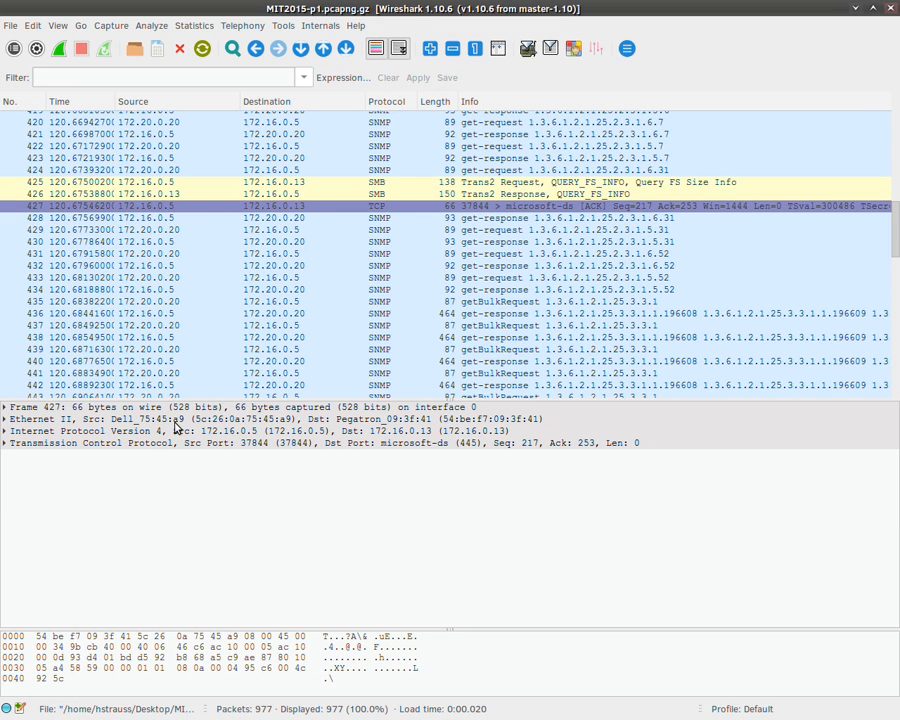
{"action": "left_click", "coordinate": [5, 443]}
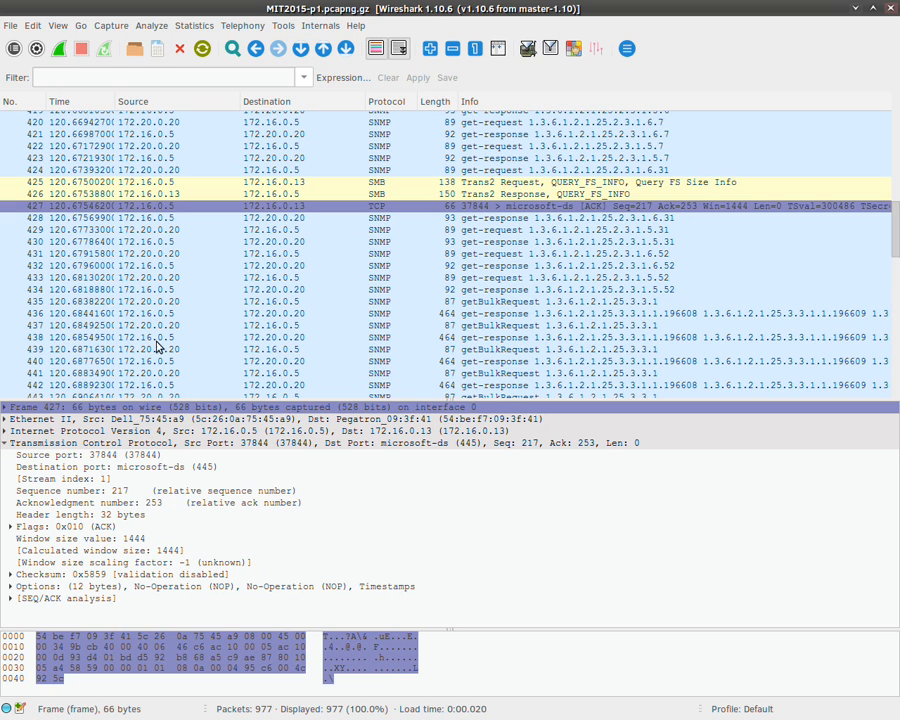
Step: Reapply the dns.id display filter from the recent filters list, showing 28 of 977 packets
{"action": "left_click", "coordinate": [307, 78]}
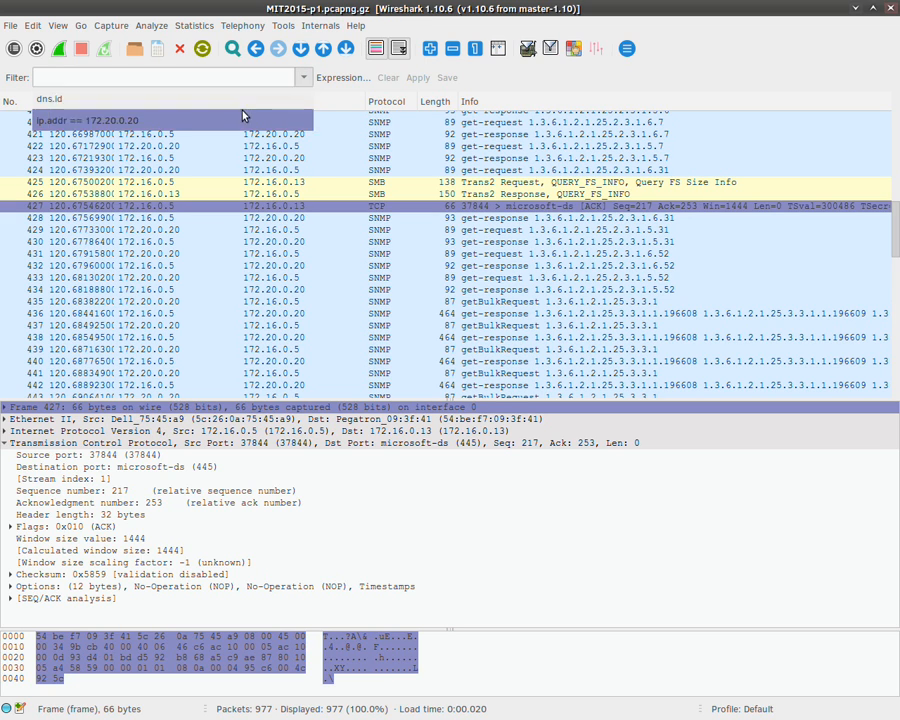
{"action": "left_click", "coordinate": [200, 94]}
{"action": "left_click", "coordinate": [408, 78]}
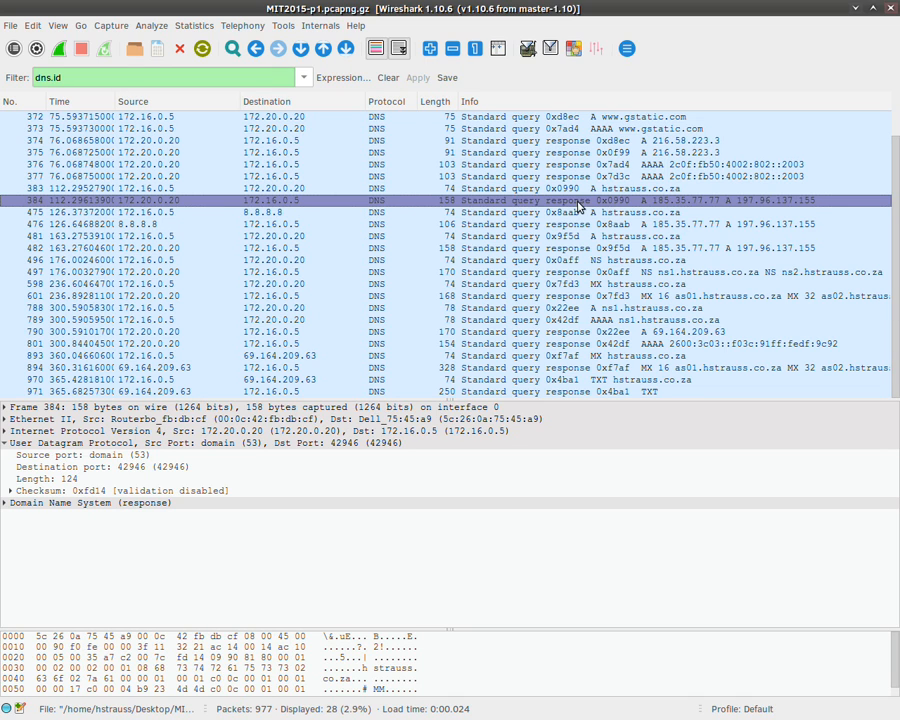
Step: Inspect DNS query 383 and response 384, ending on query 383's UDP header
{"action": "left_click", "coordinate": [392, 189]}
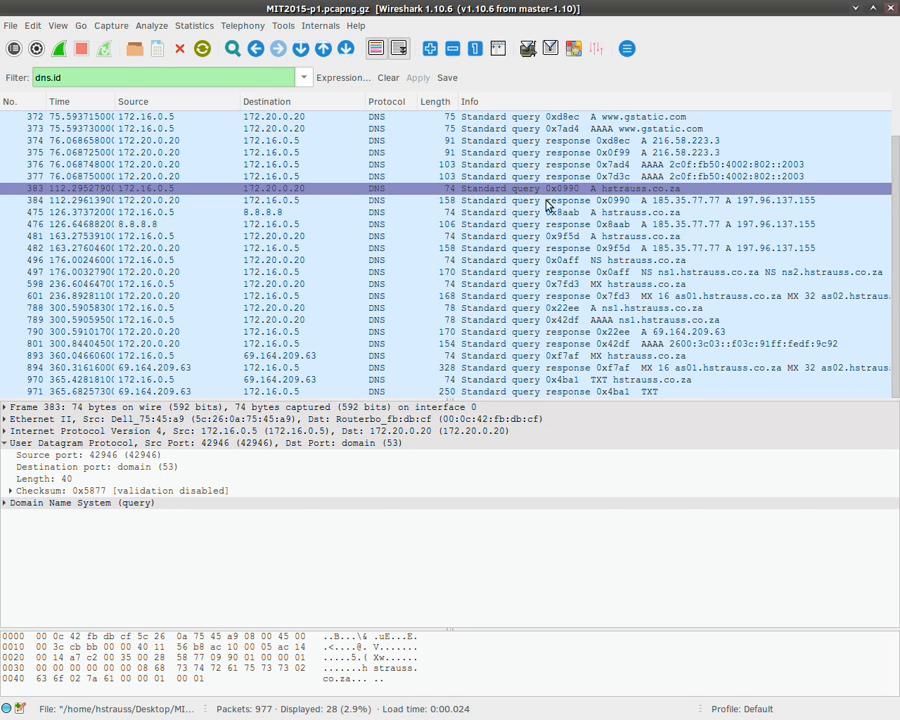
{"action": "left_click", "coordinate": [537, 202]}
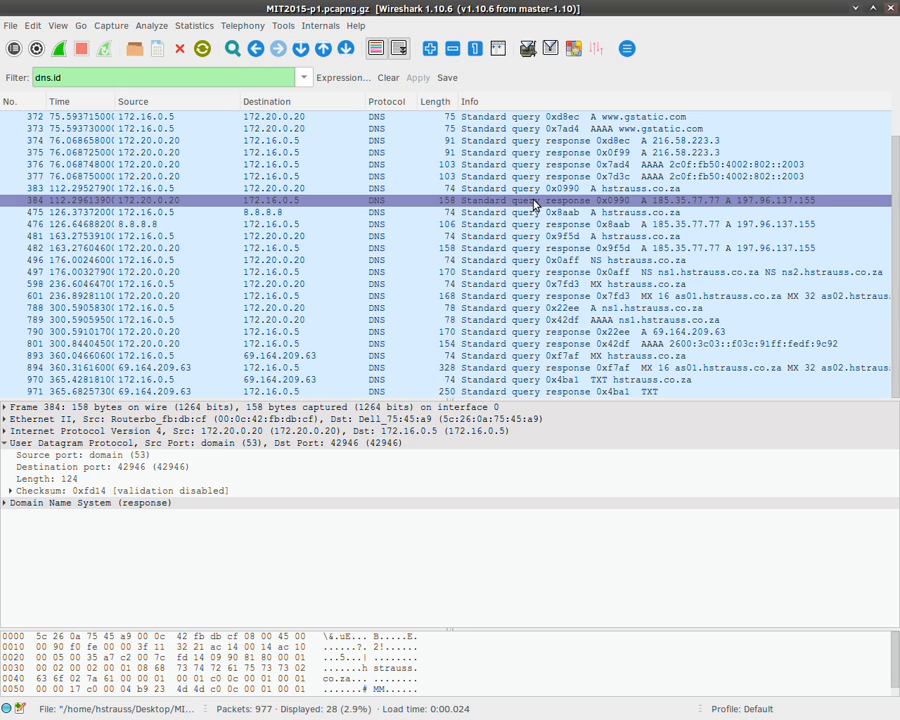
{"action": "left_click", "coordinate": [531, 190]}
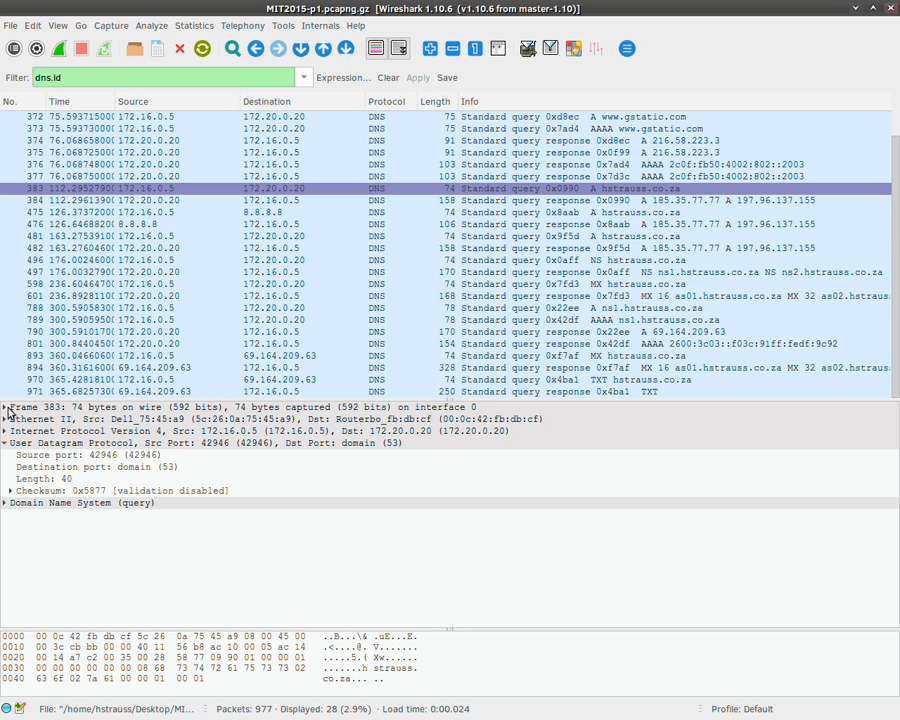
Step: Swap UDP for packet 383's DNS section and check Transaction ID 0x0990's context actions without choosing one
{"action": "left_click", "coordinate": [5, 443]}
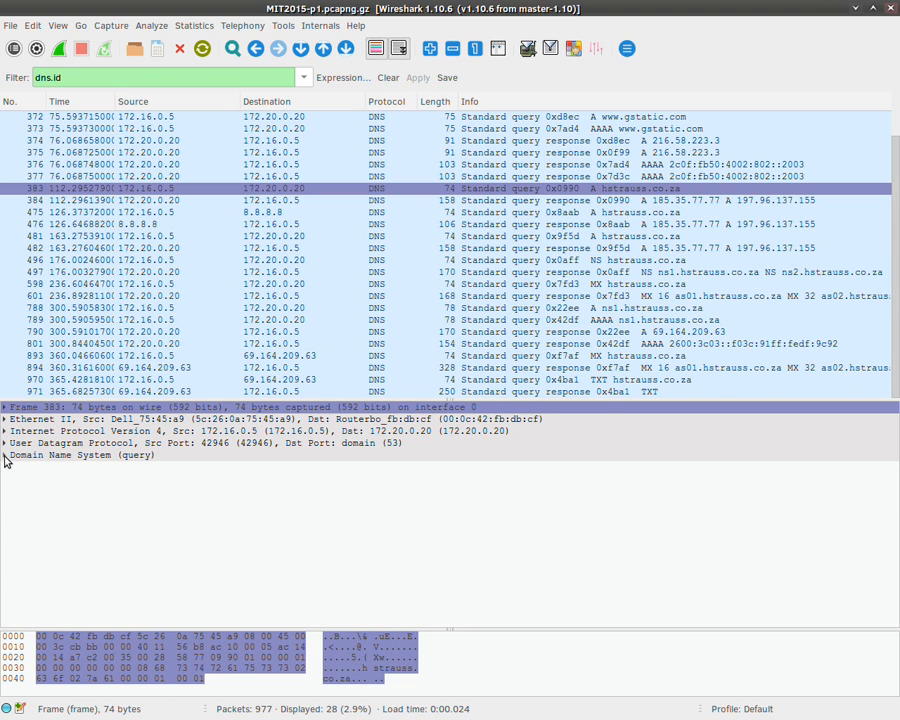
{"action": "left_click", "coordinate": [5, 456]}
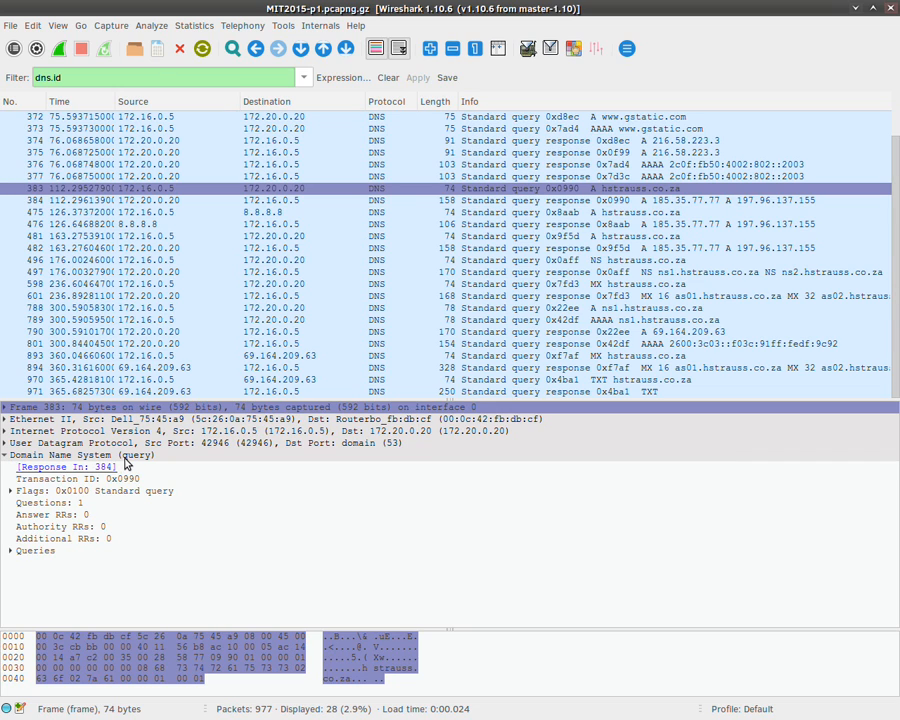
{"action": "left_click", "coordinate": [124, 480]}
{"action": "right_click", "coordinate": [123, 482]}
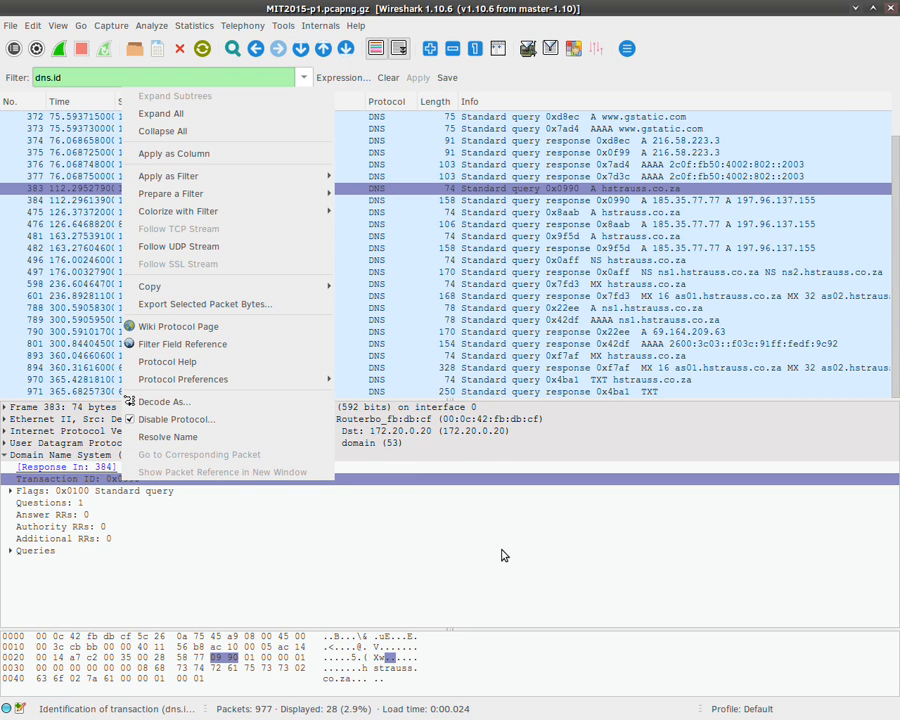
{"action": "left_click", "coordinate": [118, 483]}
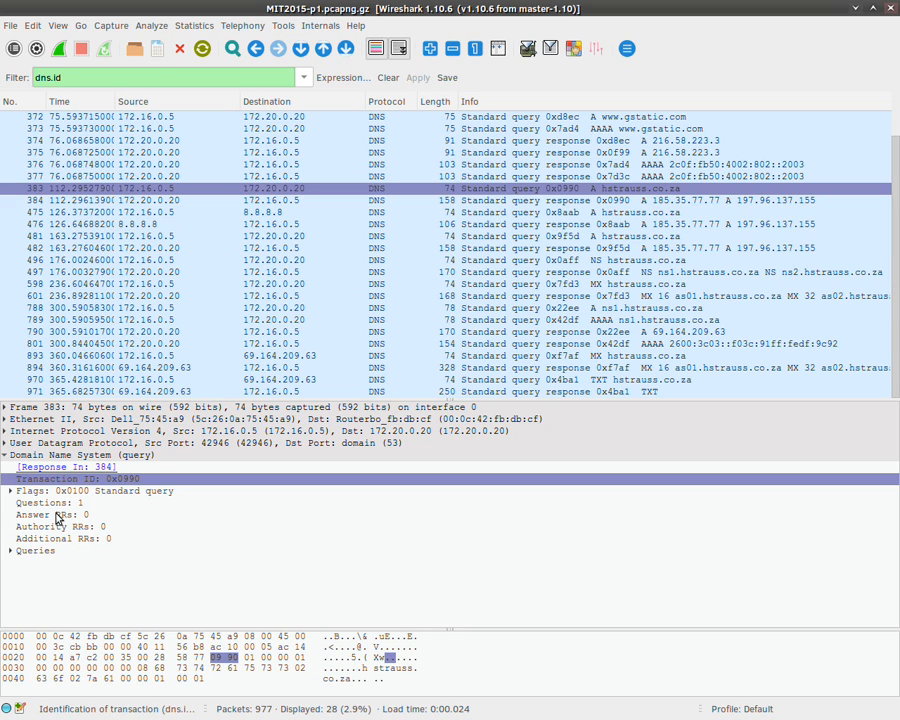
Step: Expand query 383's hstrauss.co.za entry and inspect its name, type A and class IN fields
{"action": "left_click", "coordinate": [11, 551]}
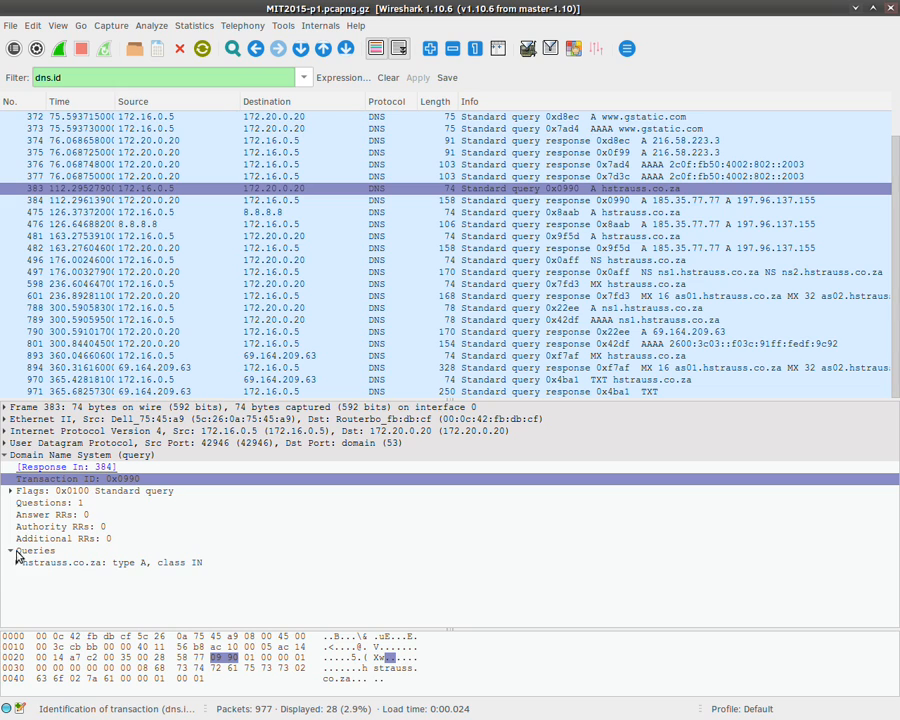
{"action": "left_click", "coordinate": [28, 564]}
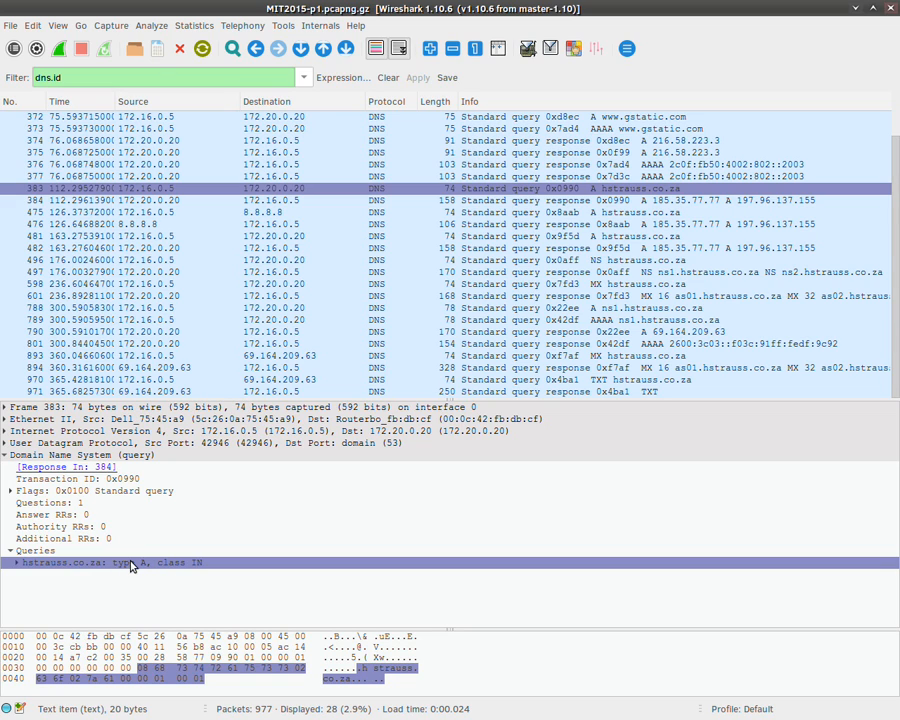
{"action": "left_click", "coordinate": [17, 564]}
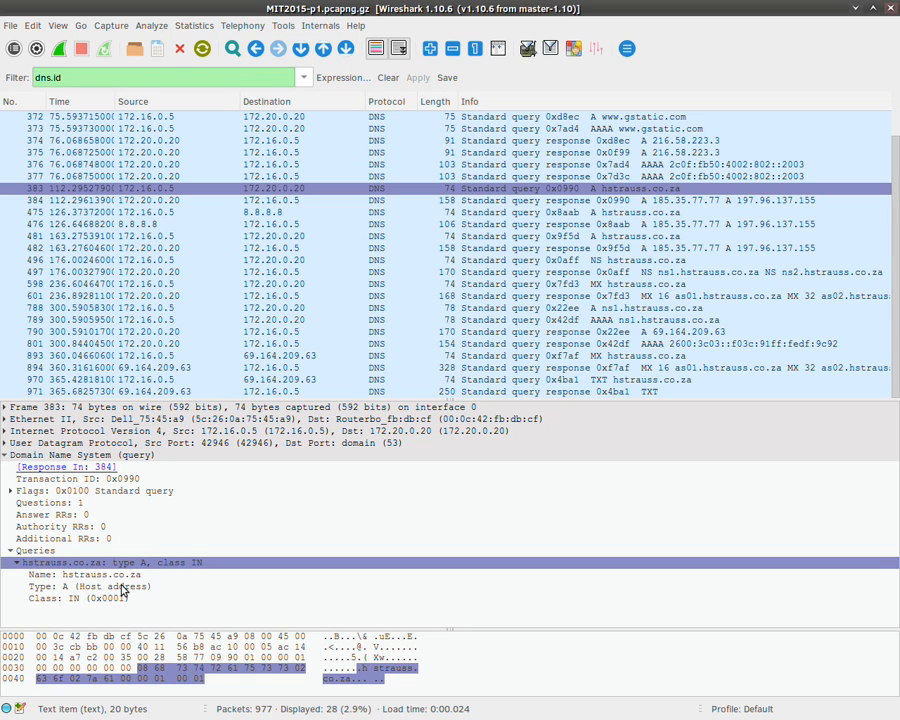
{"action": "left_click", "coordinate": [112, 587]}
{"action": "left_click", "coordinate": [122, 598]}
{"action": "left_click", "coordinate": [123, 587]}
{"action": "left_click", "coordinate": [125, 575]}
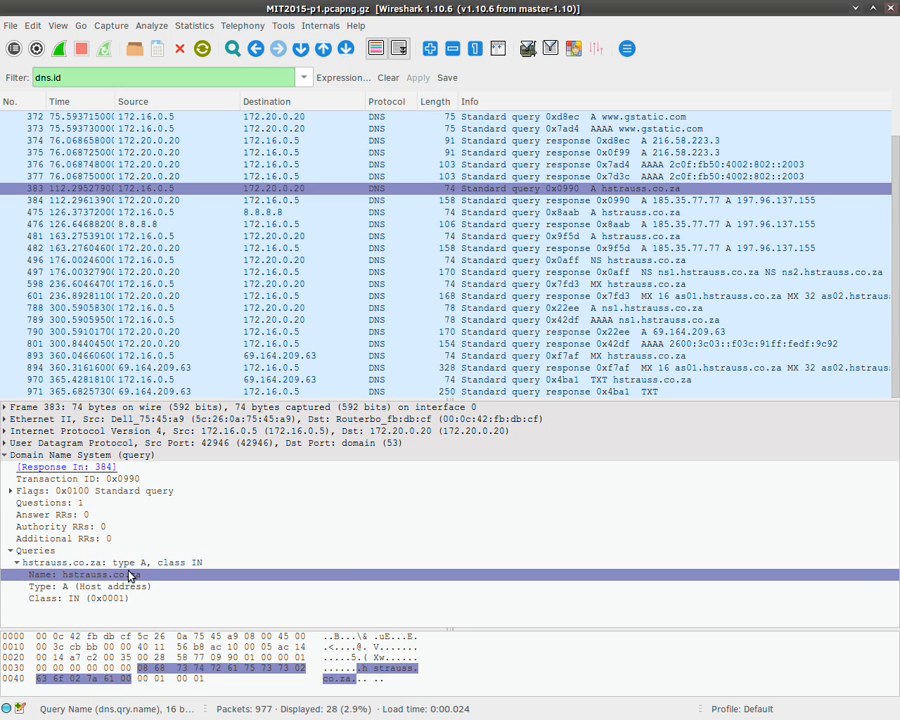
{"action": "left_click", "coordinate": [127, 564]}
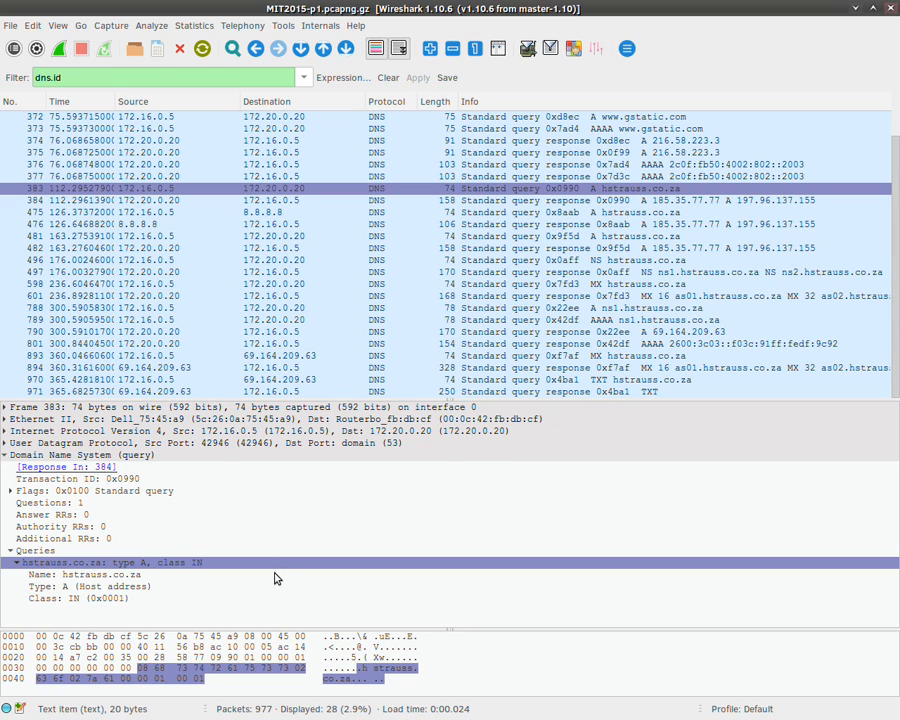
Step: Collapse the DNS tree and check the UDP header: length 40, destination port domain (53)
{"action": "left_click", "coordinate": [11, 552]}
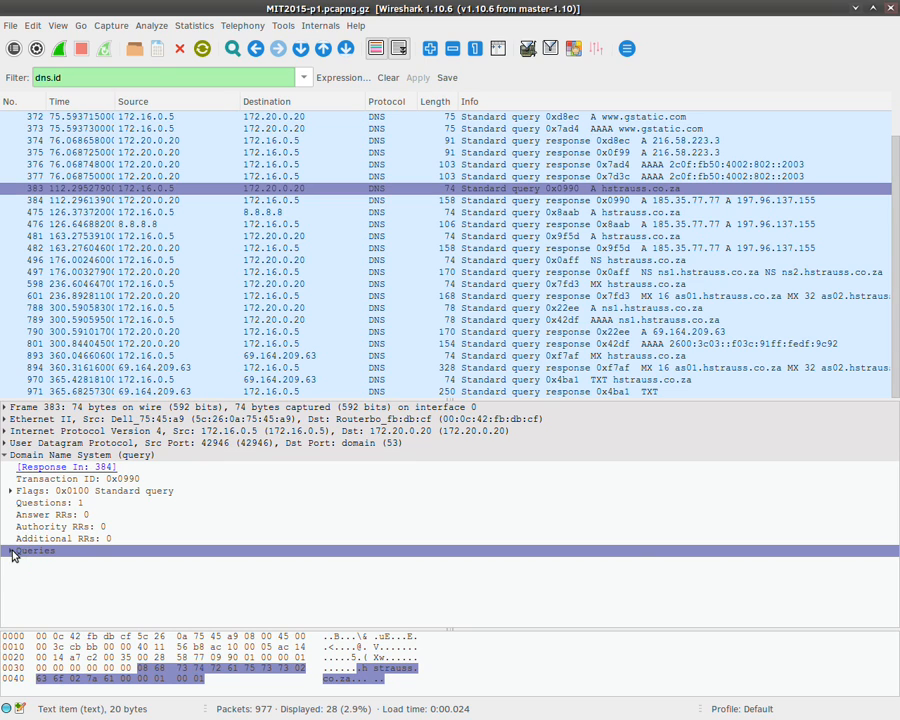
{"action": "left_click", "coordinate": [9, 493]}
{"action": "left_click", "coordinate": [5, 455]}
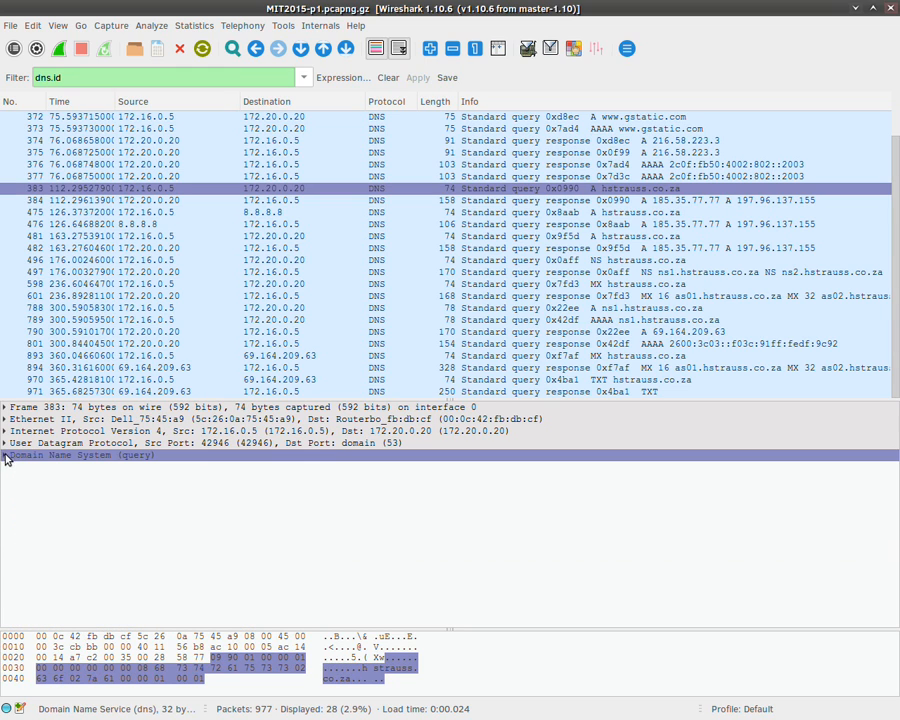
{"action": "left_click", "coordinate": [5, 443]}
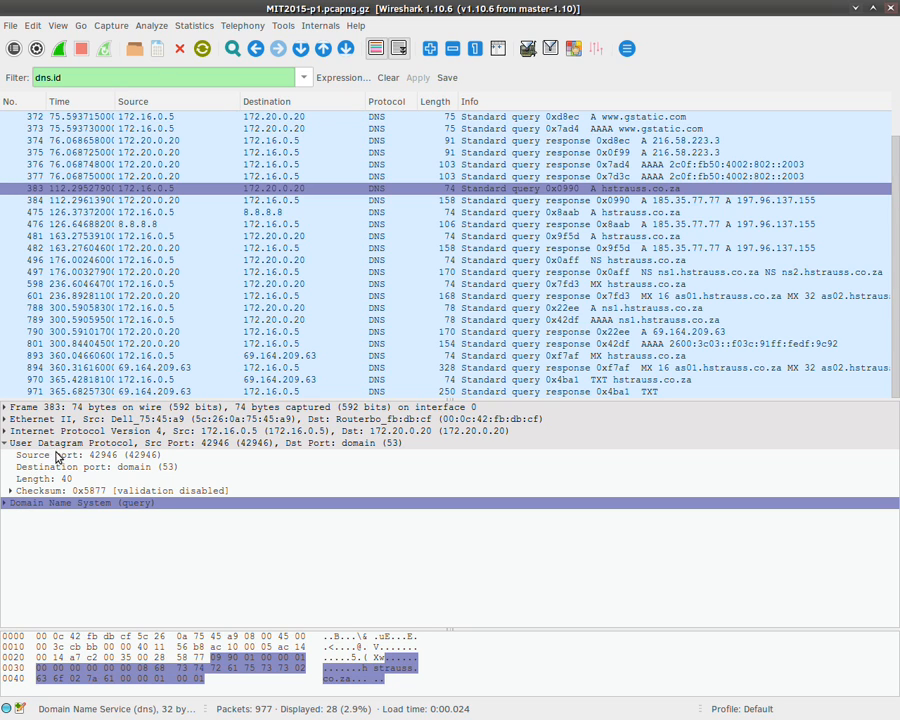
{"action": "left_click", "coordinate": [45, 479]}
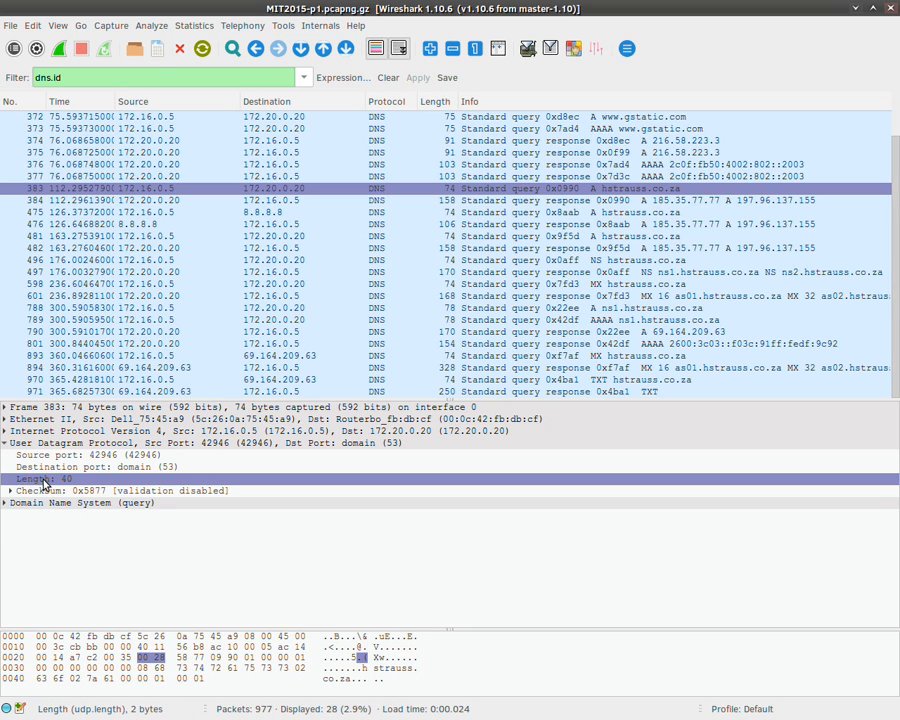
{"action": "left_click", "coordinate": [52, 470]}
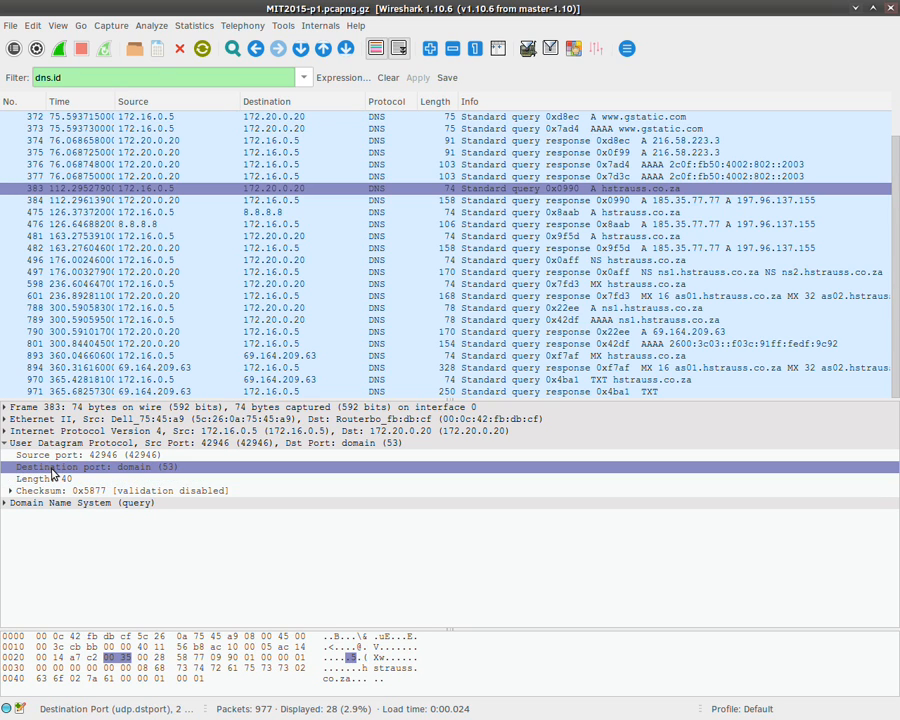
Step: Examine query 383's DNS flag bits and question count, then select response packet 384
{"action": "left_click", "coordinate": [4, 503]}
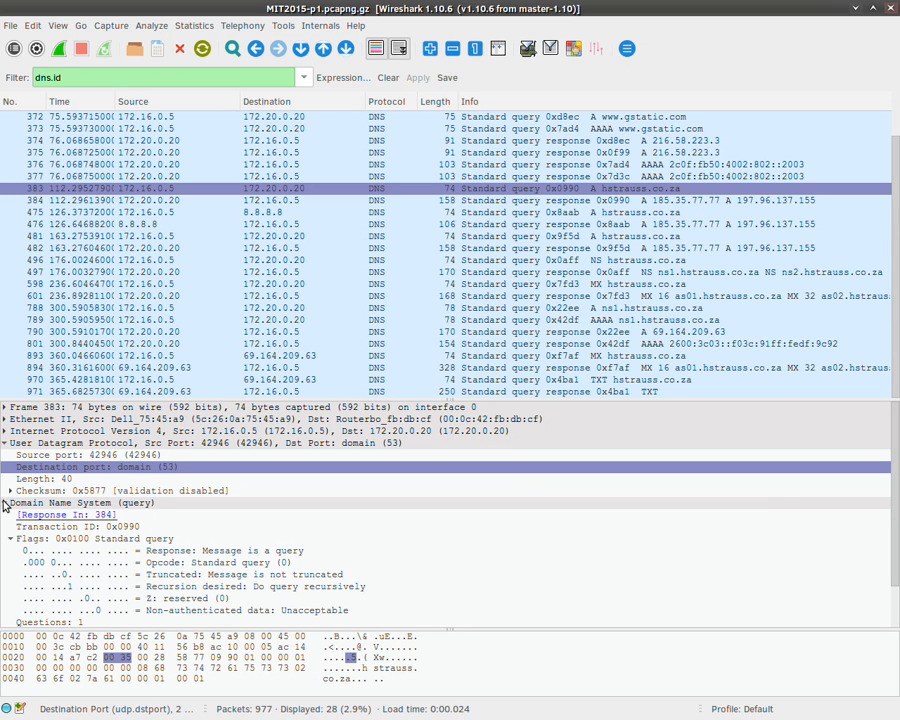
{"action": "scroll", "coordinate": [171, 564], "scroll_direction": "down", "scroll_amount": 1}
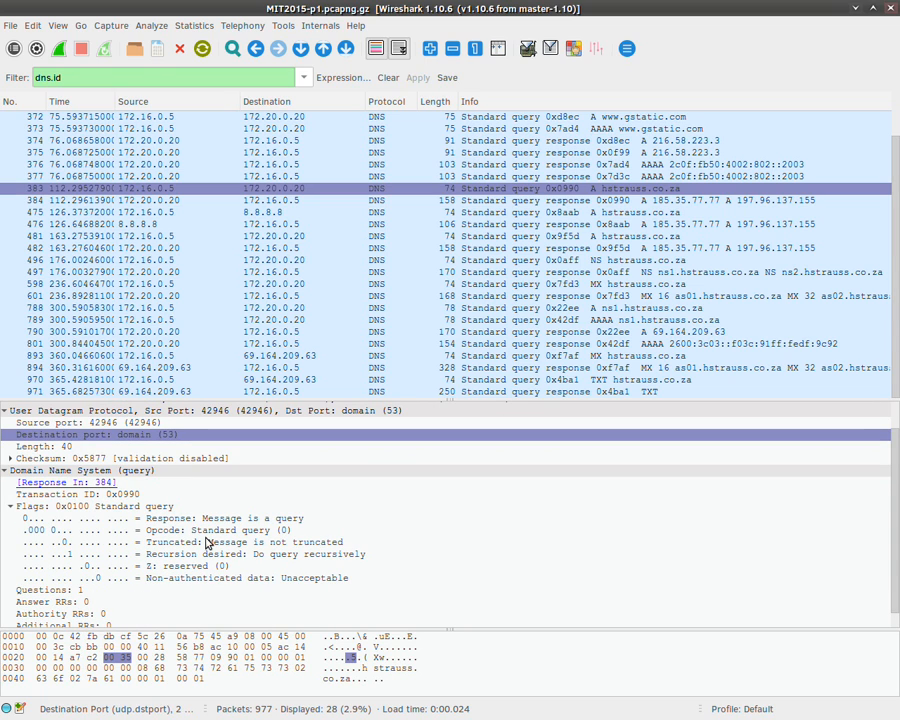
{"action": "left_click", "coordinate": [168, 519]}
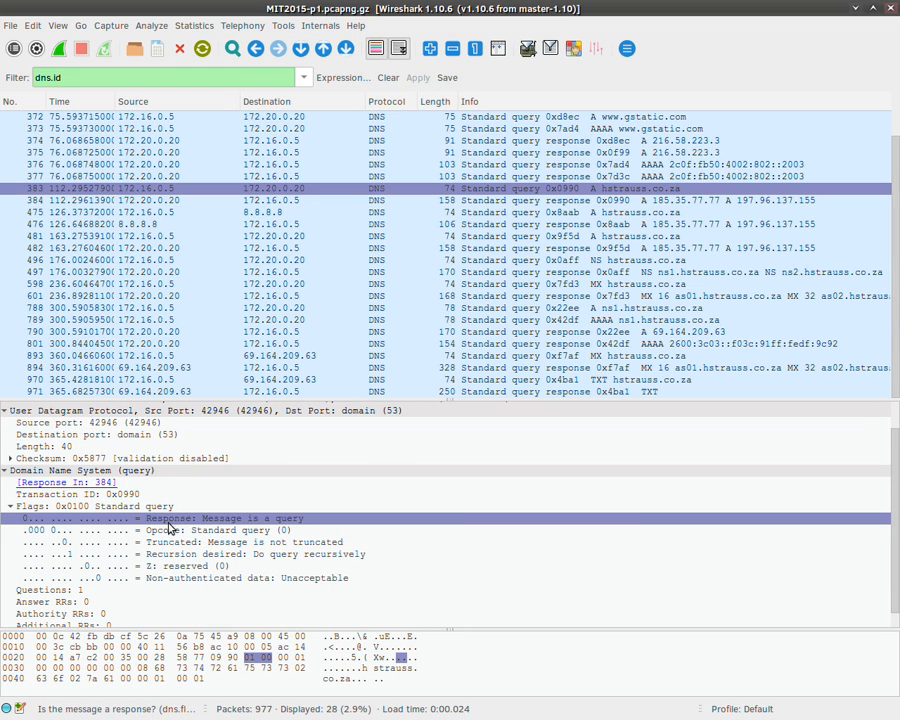
{"action": "left_click", "coordinate": [169, 530]}
{"action": "left_click", "coordinate": [169, 542]}
{"action": "left_click", "coordinate": [169, 566]}
{"action": "left_click", "coordinate": [169, 578]}
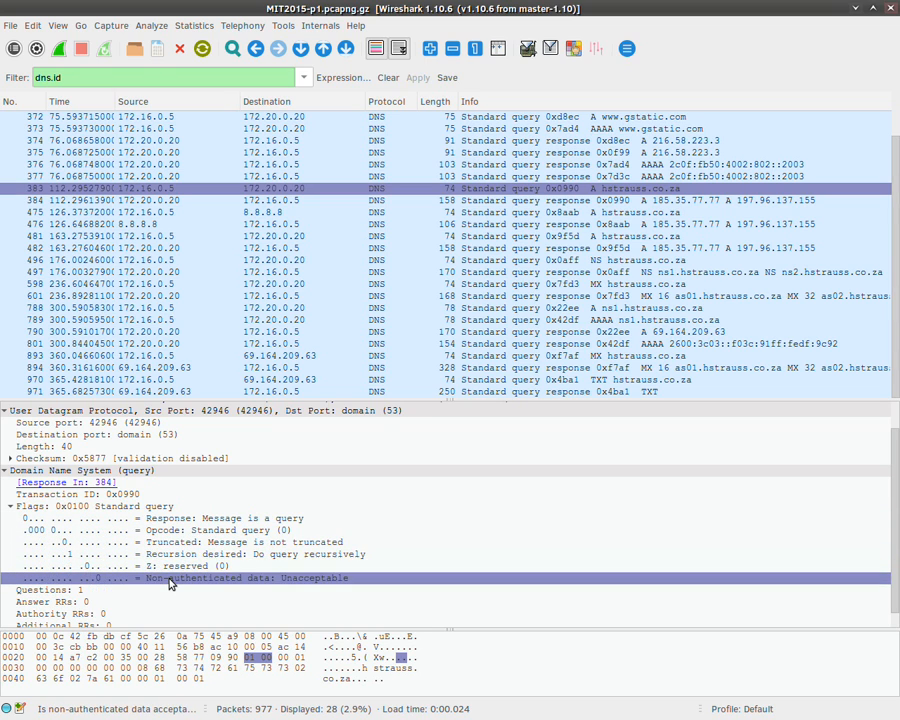
{"action": "scroll", "coordinate": [170, 583], "scroll_direction": "down", "scroll_amount": 1}
{"action": "left_click", "coordinate": [84, 575]}
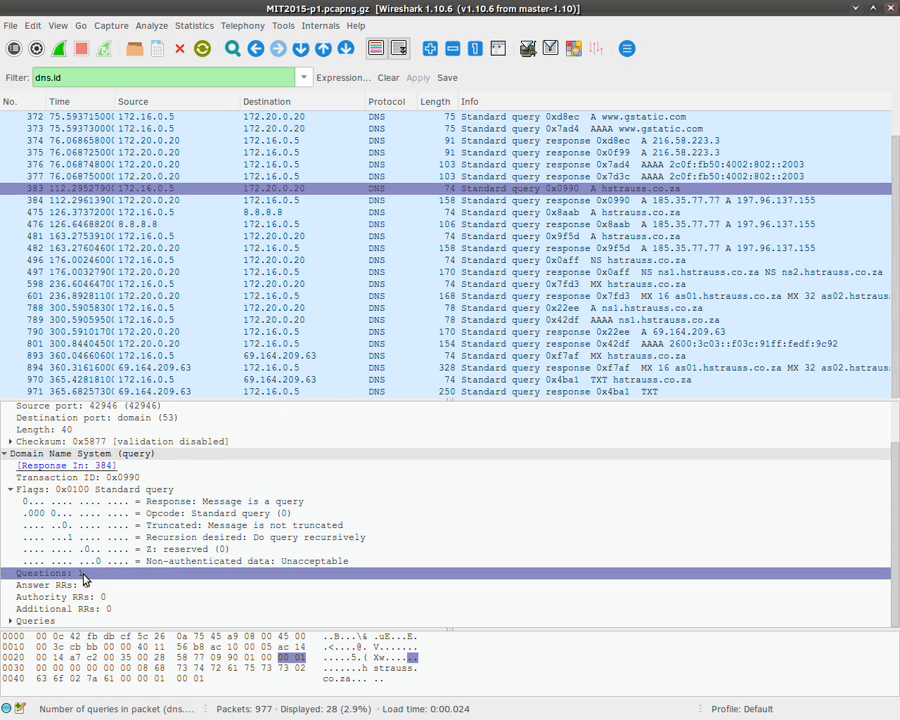
{"action": "left_click", "coordinate": [8, 621]}
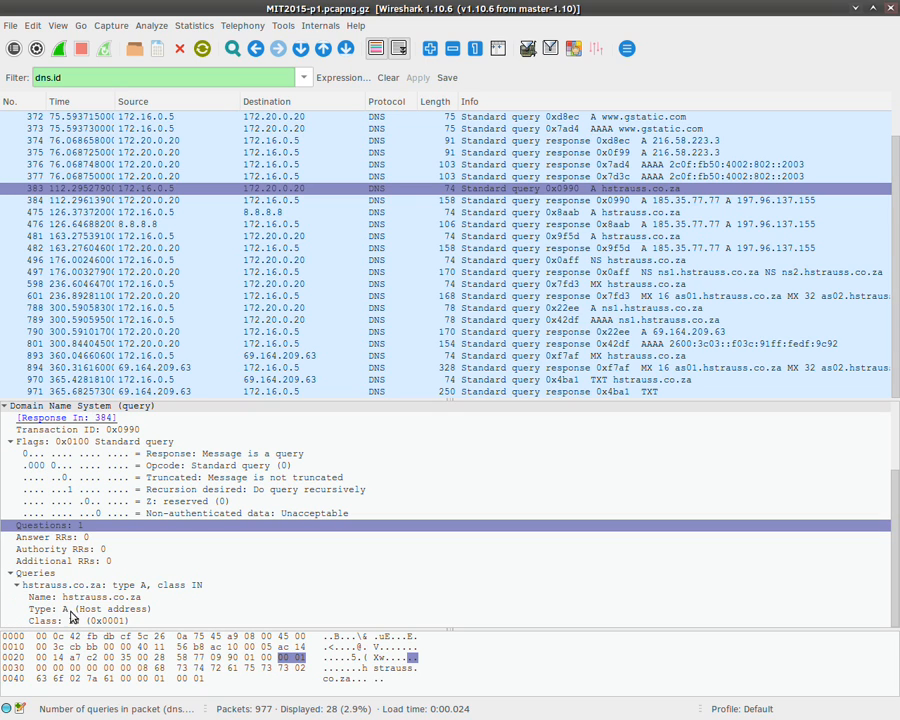
{"action": "left_click", "coordinate": [501, 202]}
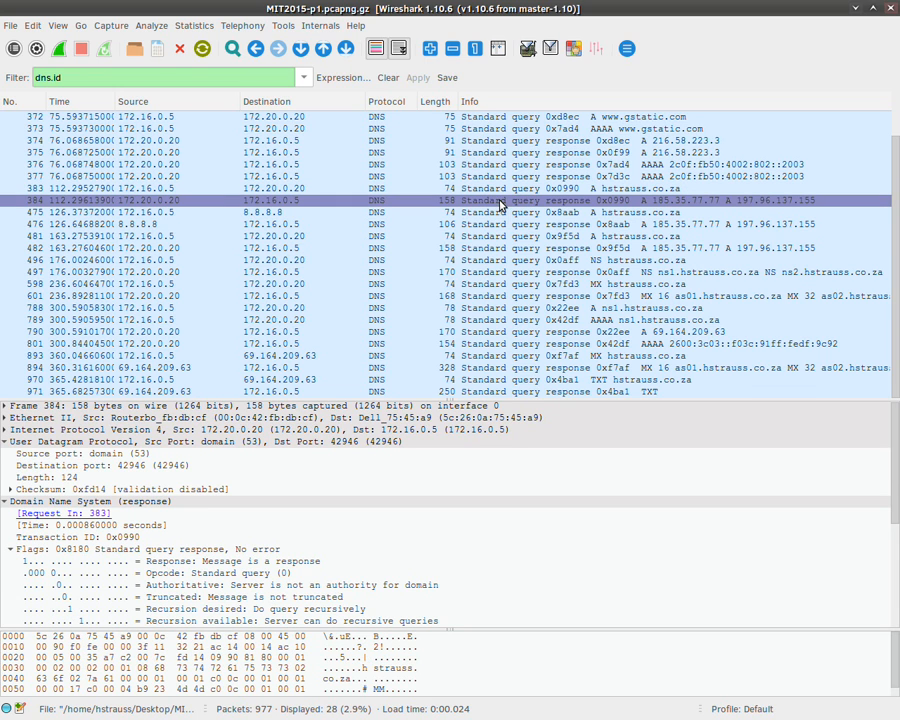
Step: In response 384, collapse UDP and flags and check the question, answer, authority and additional counts
{"action": "left_click", "coordinate": [8, 442]}
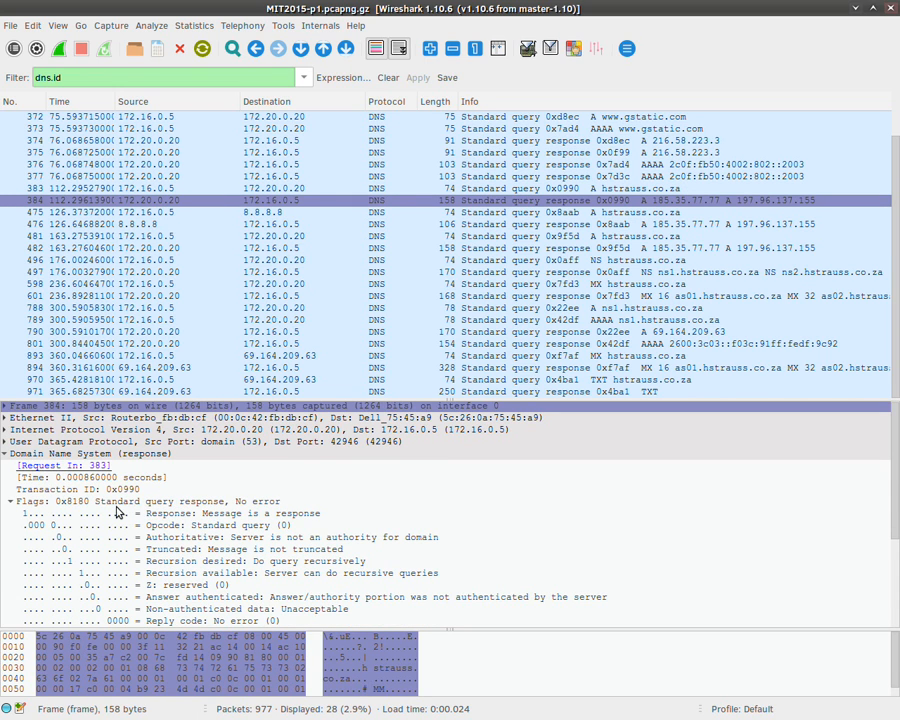
{"action": "scroll", "coordinate": [210, 515], "scroll_direction": "down", "scroll_amount": 2}
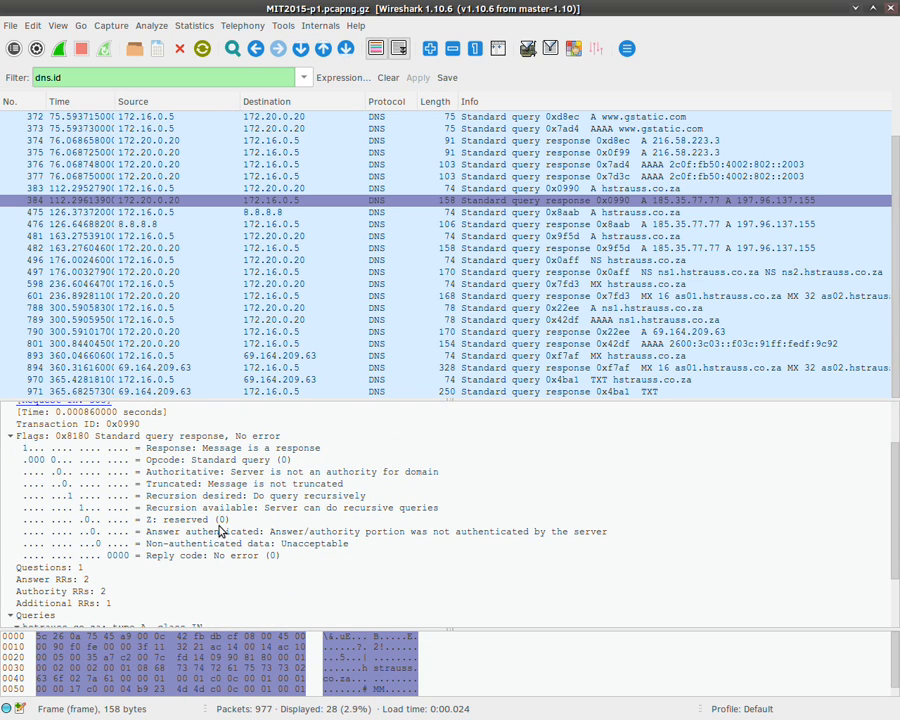
{"action": "left_click", "coordinate": [11, 436]}
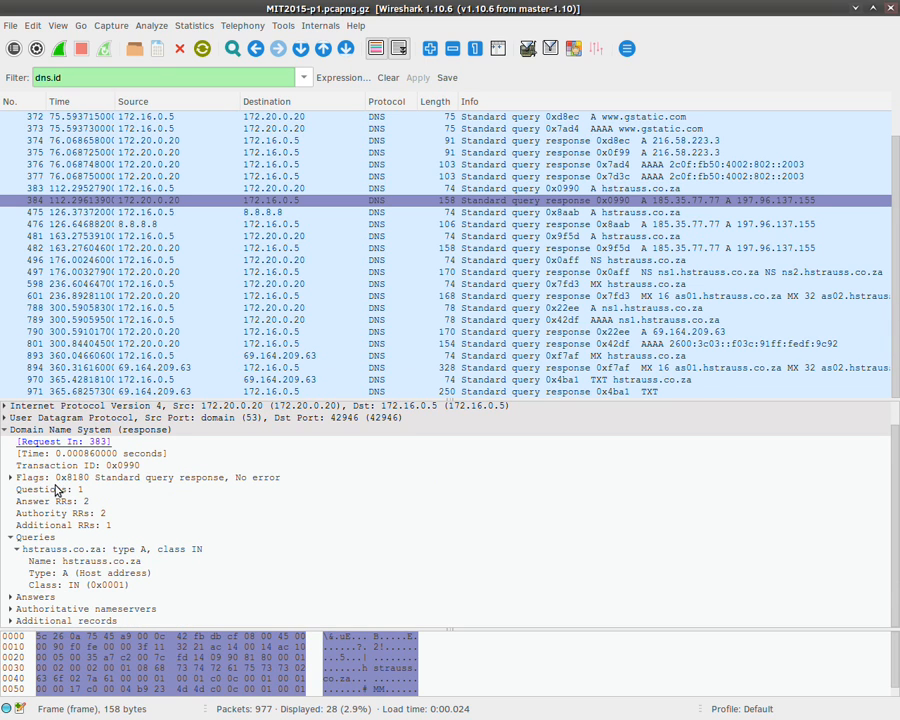
{"action": "left_click", "coordinate": [62, 490]}
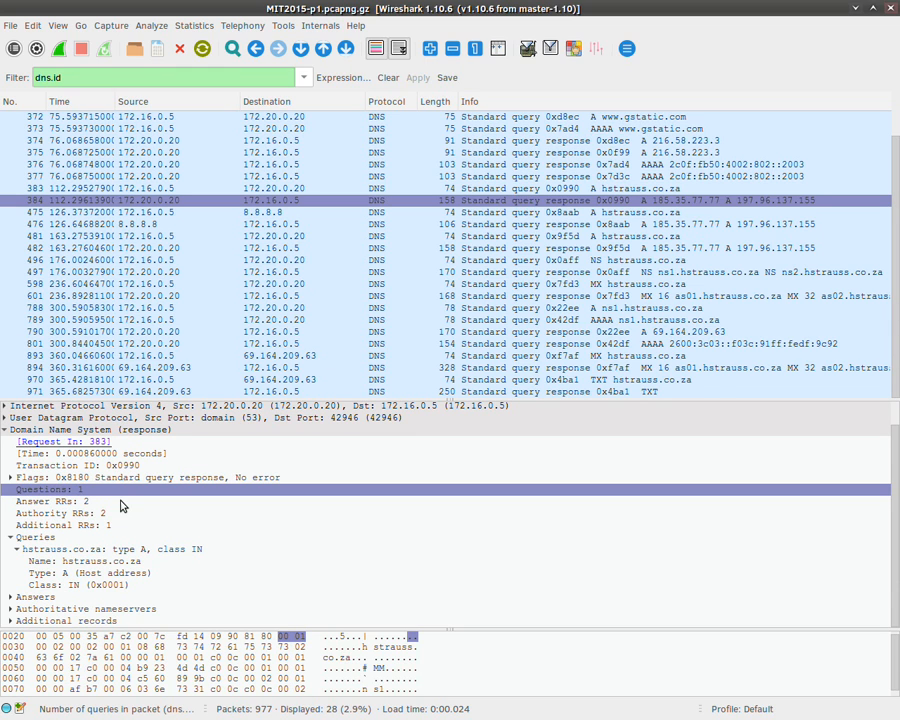
{"action": "left_click", "coordinate": [81, 502]}
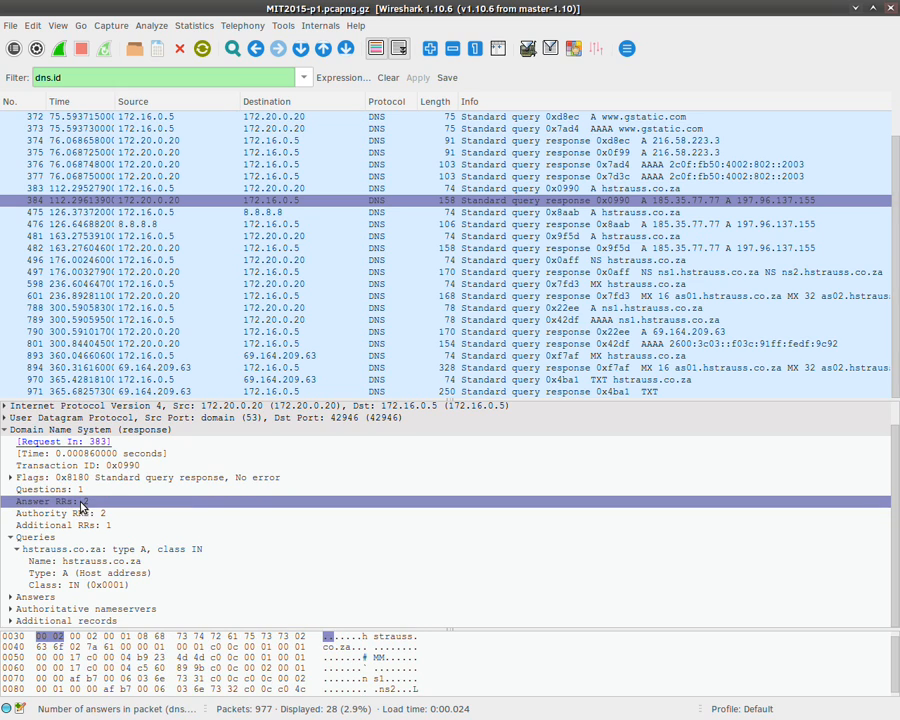
{"action": "left_click", "coordinate": [112, 517]}
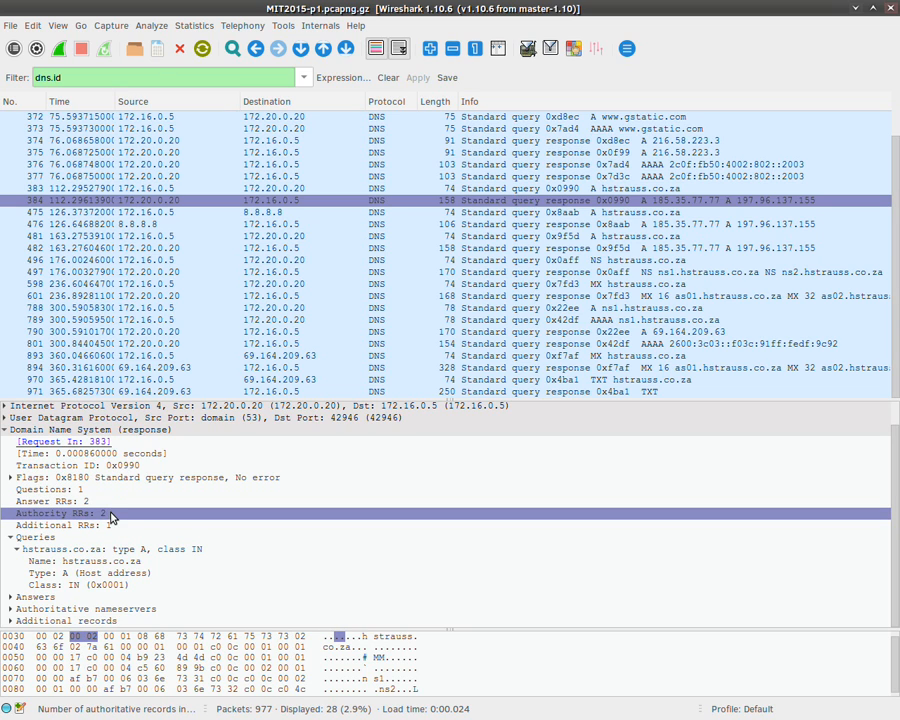
{"action": "left_click", "coordinate": [17, 553]}
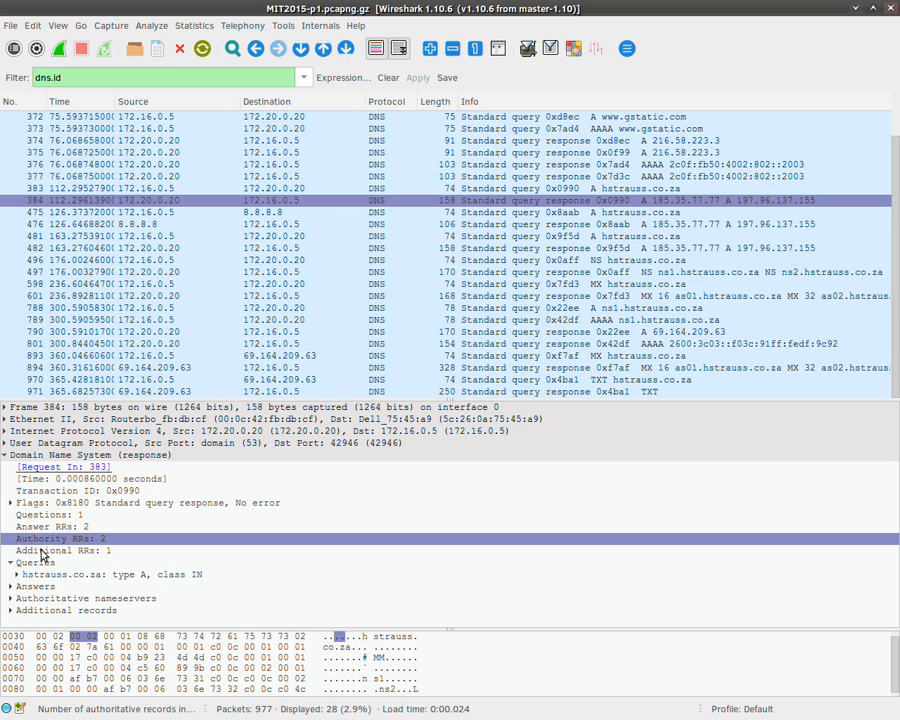
{"action": "left_click", "coordinate": [40, 550]}
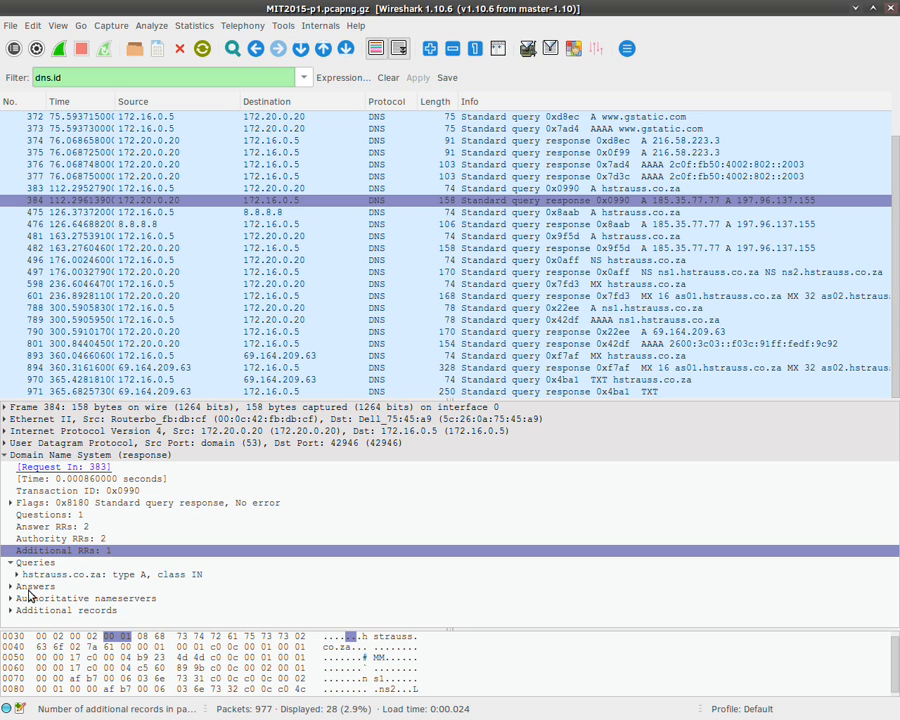
Step: Expand Additional records and Authoritative nameservers: ns1/ns2.hstrauss.co.za, ns1 at 69.164.209.63
{"action": "left_click", "coordinate": [9, 610]}
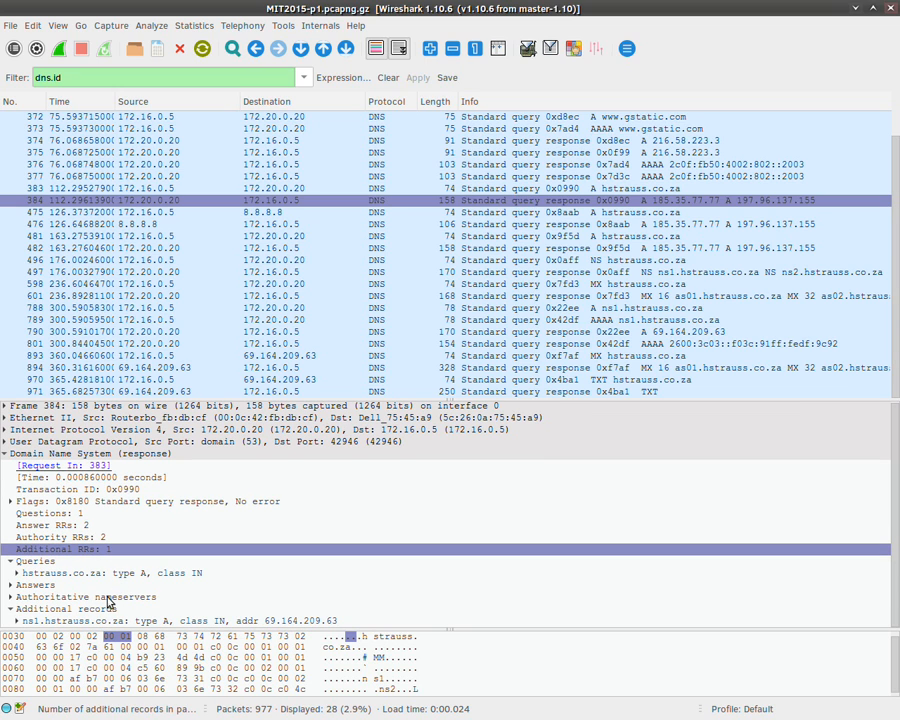
{"action": "left_click", "coordinate": [100, 622]}
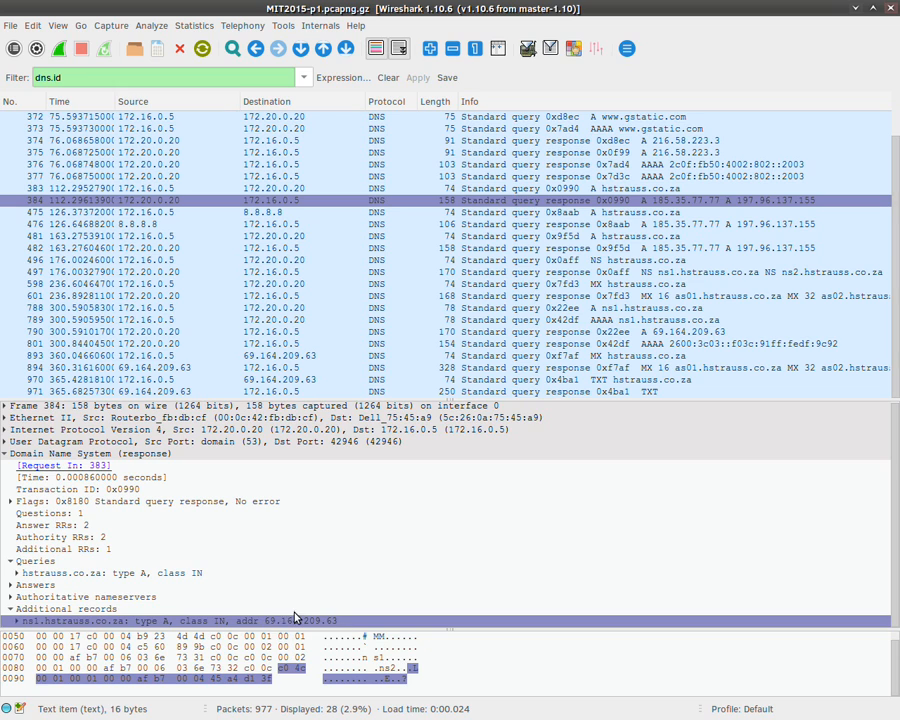
{"action": "left_click", "coordinate": [10, 597]}
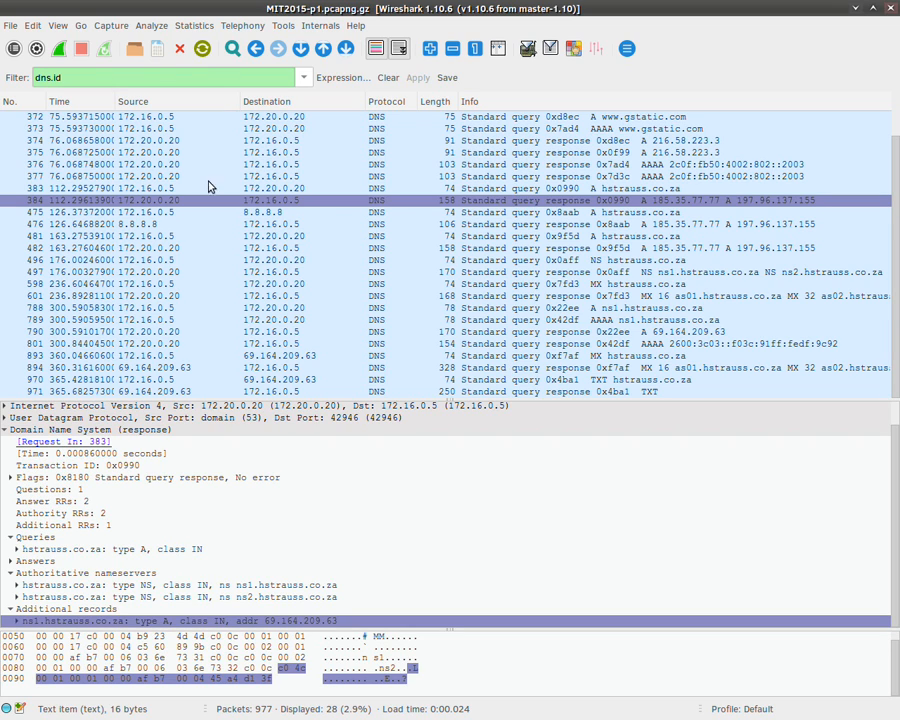
Step: Open MIT2015-p2.pcapng.gz from the MIT2015 folder, keeping the dns.id filter (4 of 1,744 packets)
{"action": "left_click", "coordinate": [12, 24]}
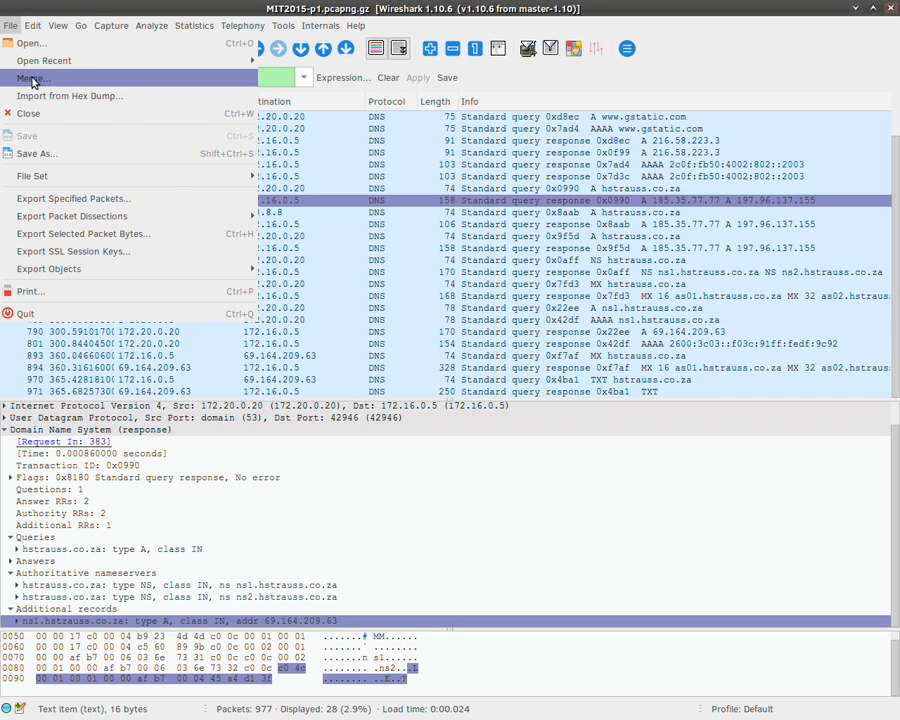
{"action": "left_click", "coordinate": [32, 43]}
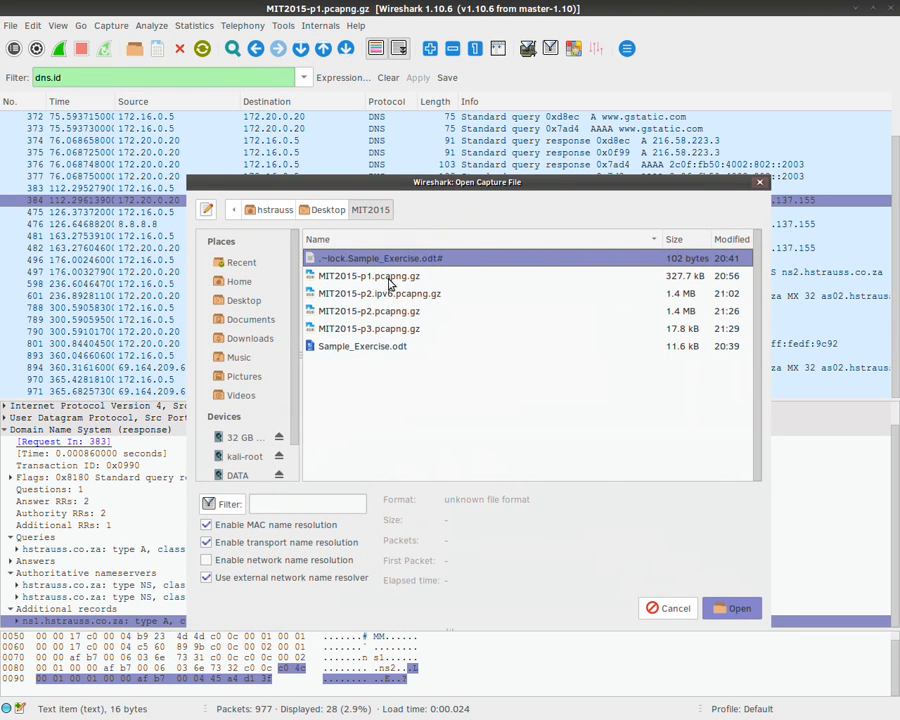
{"action": "left_click", "coordinate": [390, 312]}
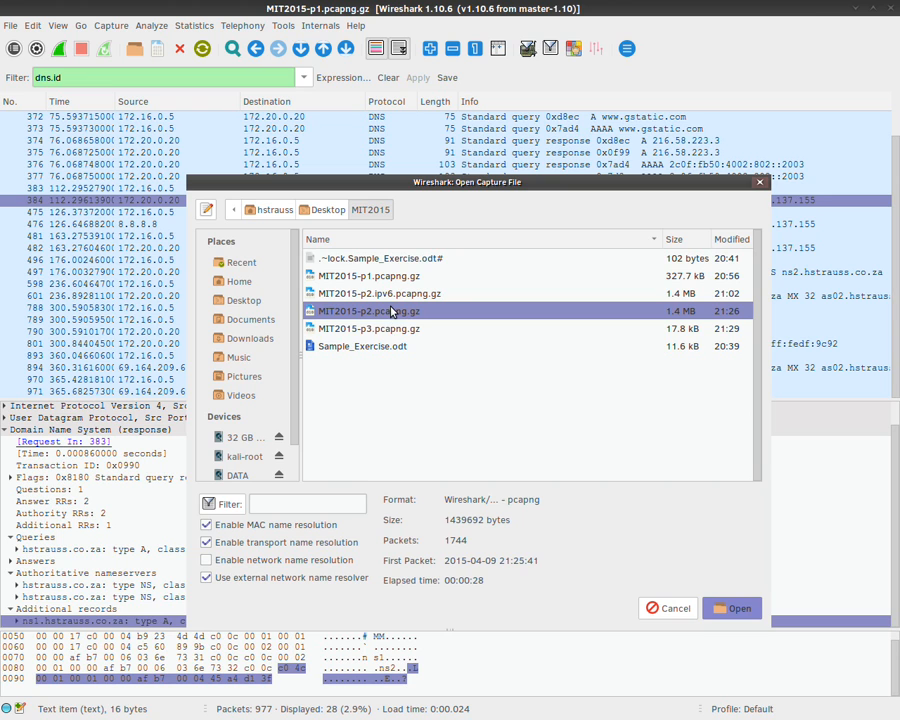
{"action": "double_click", "coordinate": [391, 313]}
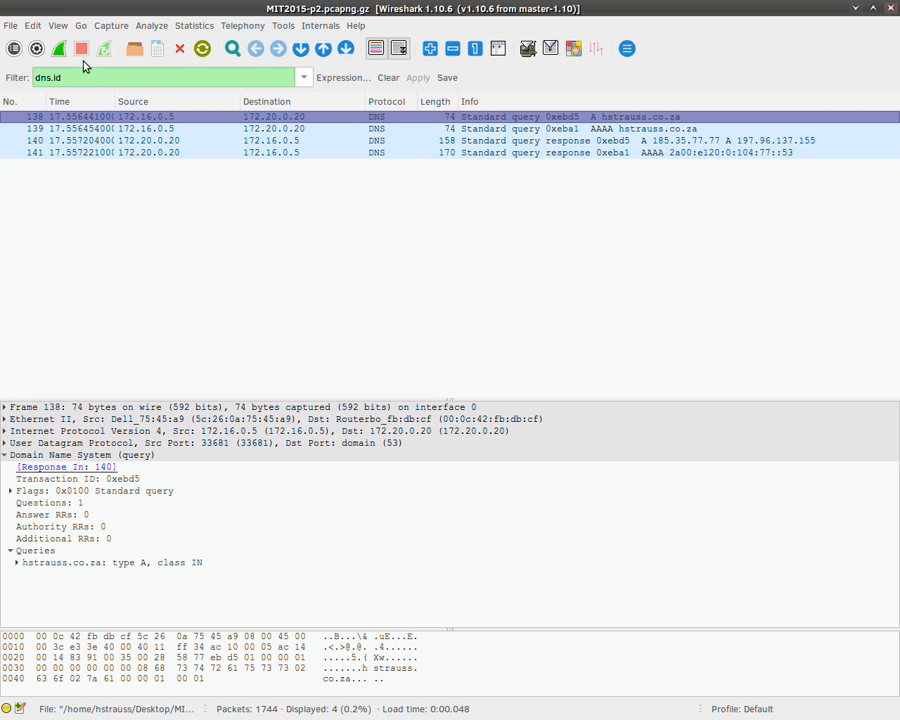
Step: Clear the dns.id filter and inspect packets 142 to 145: IPv6 SYN and ICMPv6 messages
{"action": "left_click", "coordinate": [388, 77]}
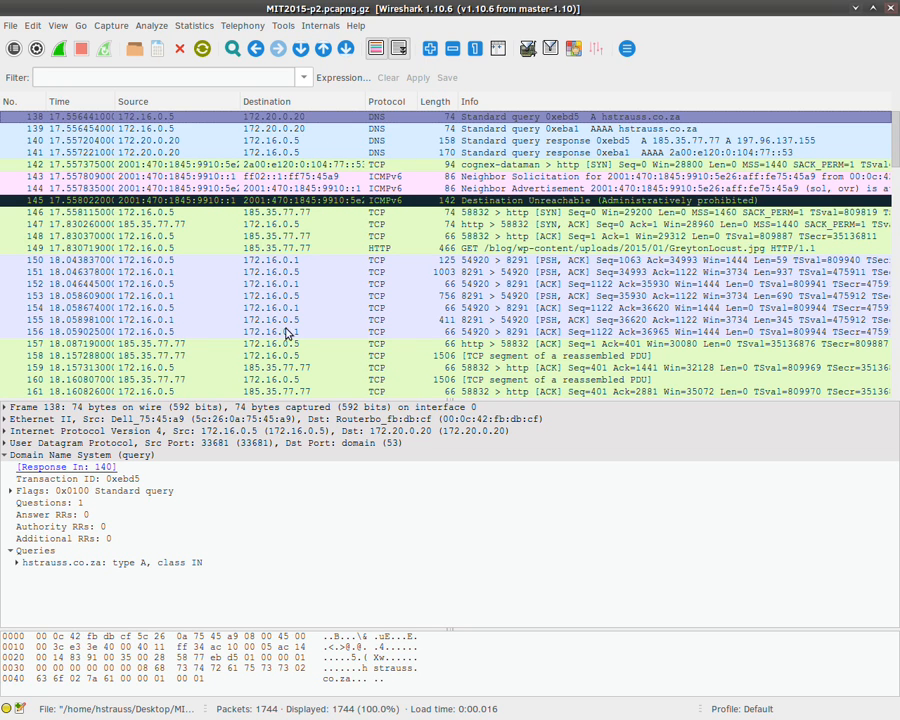
{"action": "scroll", "coordinate": [290, 333], "scroll_direction": "down", "scroll_amount": 2}
{"action": "scroll", "coordinate": [294, 324], "scroll_direction": "down", "scroll_amount": 1}
{"action": "scroll", "coordinate": [294, 320], "scroll_direction": "up", "scroll_amount": 4}
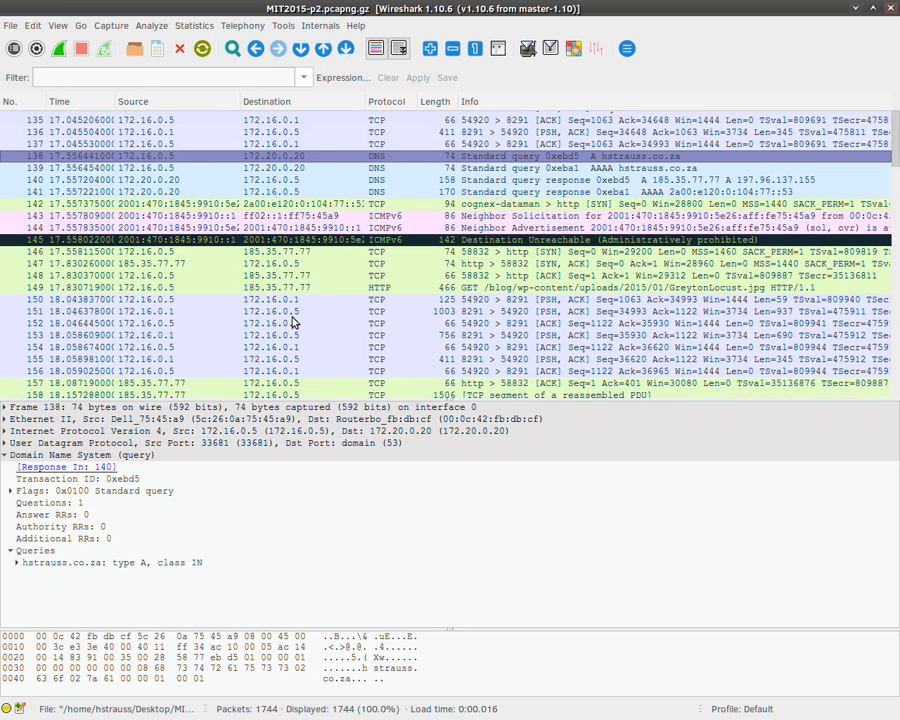
{"action": "left_click", "coordinate": [388, 205]}
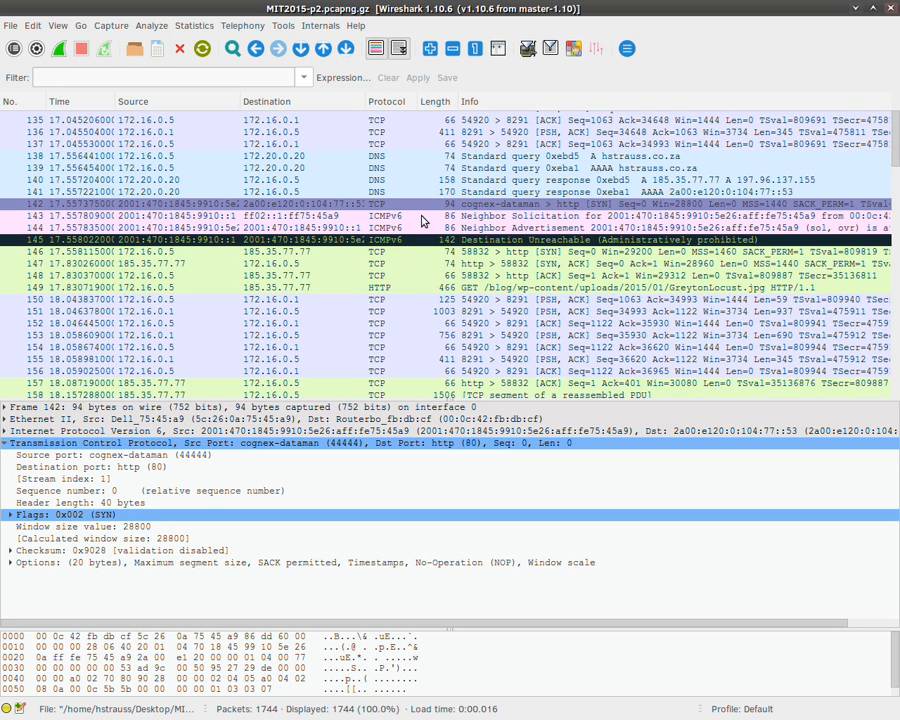
{"action": "left_click", "coordinate": [510, 215]}
{"action": "left_click", "coordinate": [513, 228]}
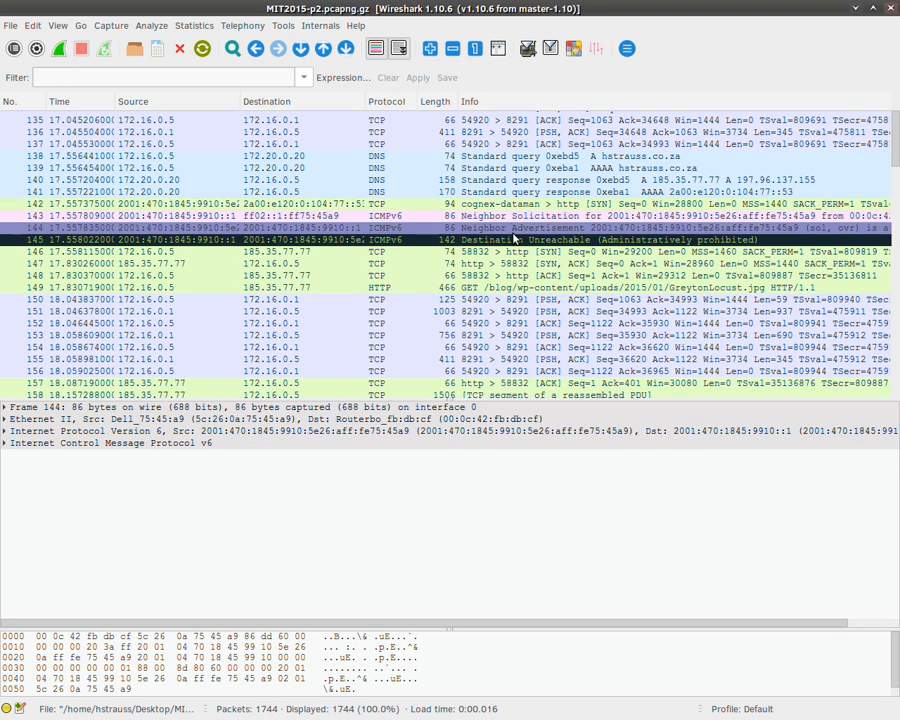
{"action": "left_click", "coordinate": [518, 240]}
Step: Select TCP SYN packet 146 from 172.16.0.5 port 58832 to 185.35.77.77 http
{"action": "scroll", "coordinate": [368, 165], "scroll_direction": "down", "scroll_amount": 1}
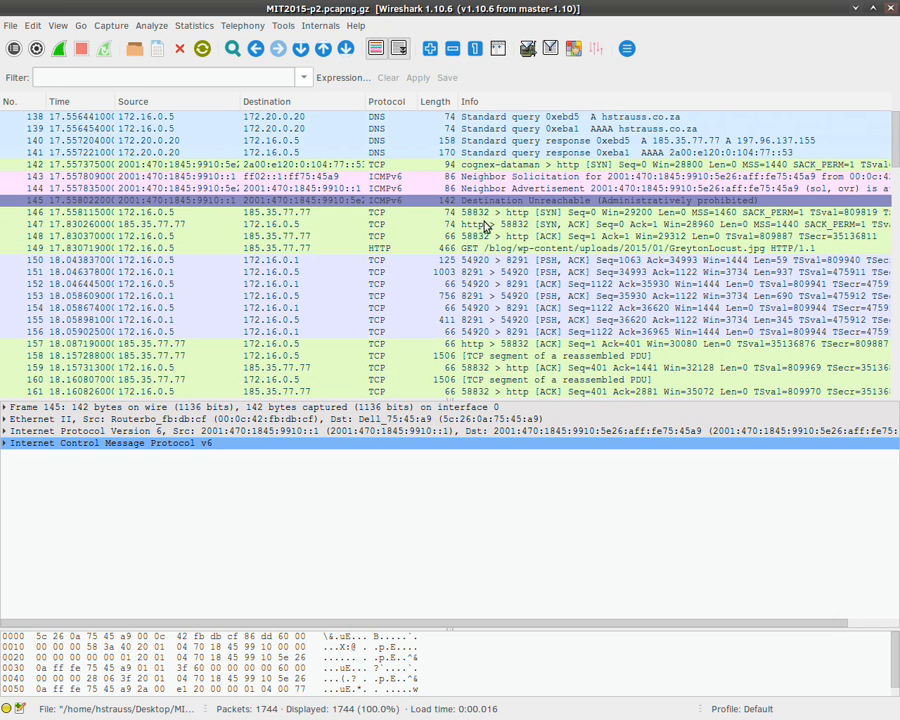
{"action": "scroll", "coordinate": [262, 170], "scroll_direction": "down", "scroll_amount": 1}
{"action": "left_click", "coordinate": [291, 175]}
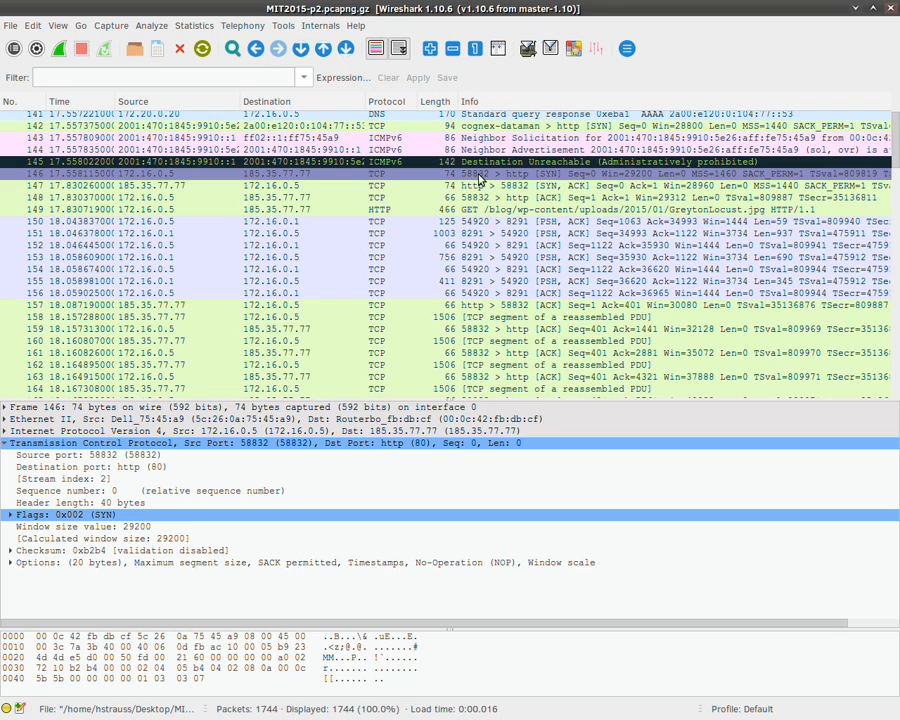
{"action": "left_click", "coordinate": [566, 186]}
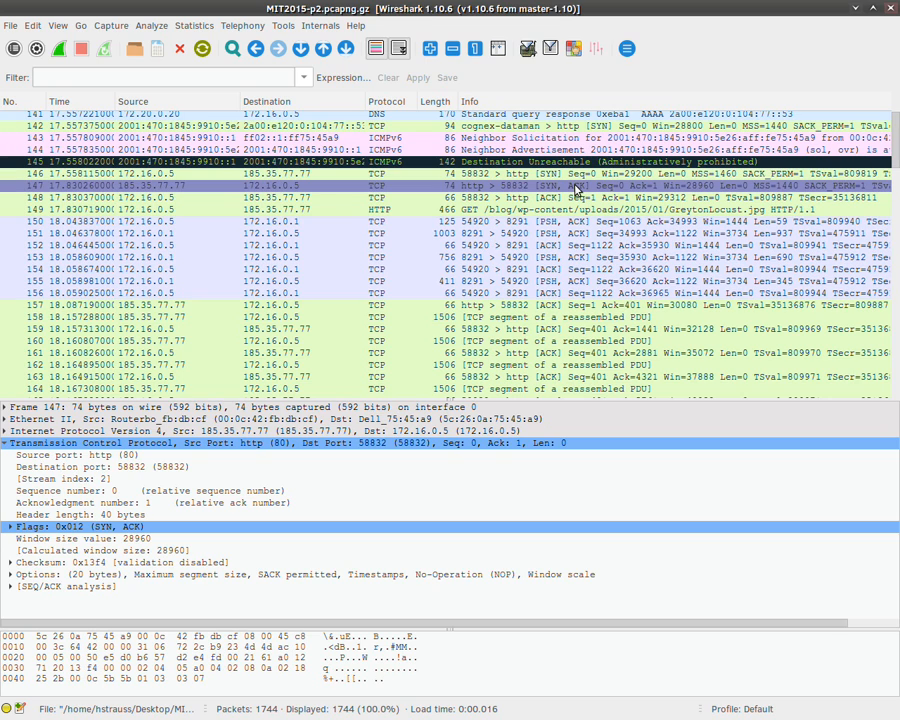
{"action": "left_click", "coordinate": [176, 198]}
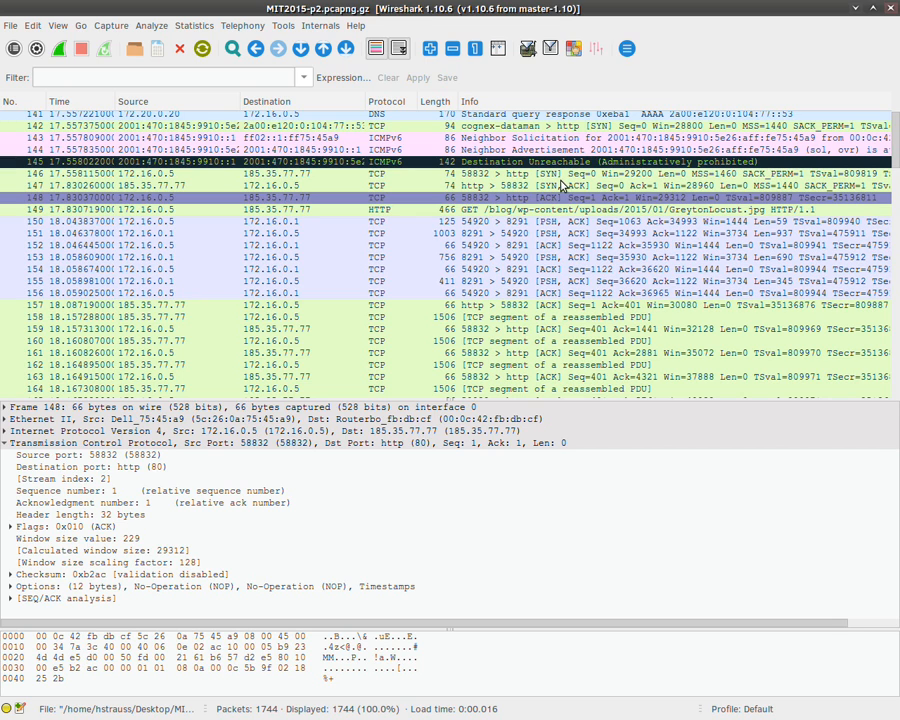
{"action": "left_click", "coordinate": [567, 176]}
{"action": "left_click", "coordinate": [572, 184]}
{"action": "left_click", "coordinate": [578, 197]}
{"action": "left_click", "coordinate": [594, 173]}
{"action": "left_click", "coordinate": [593, 186]}
{"action": "left_click", "coordinate": [592, 199]}
{"action": "left_click", "coordinate": [572, 211]}
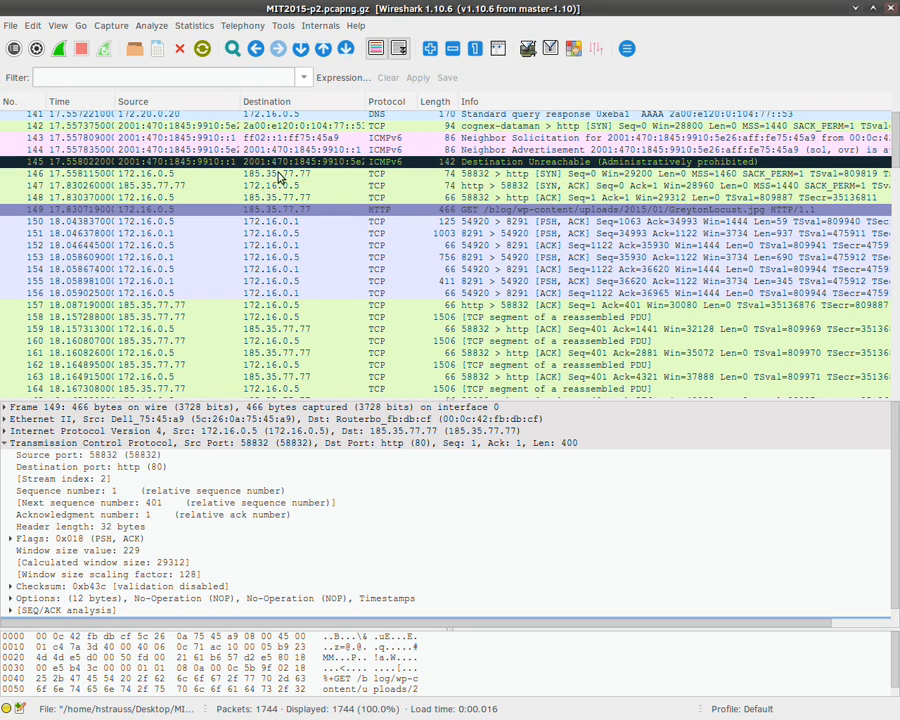
{"action": "left_click", "coordinate": [174, 176]}
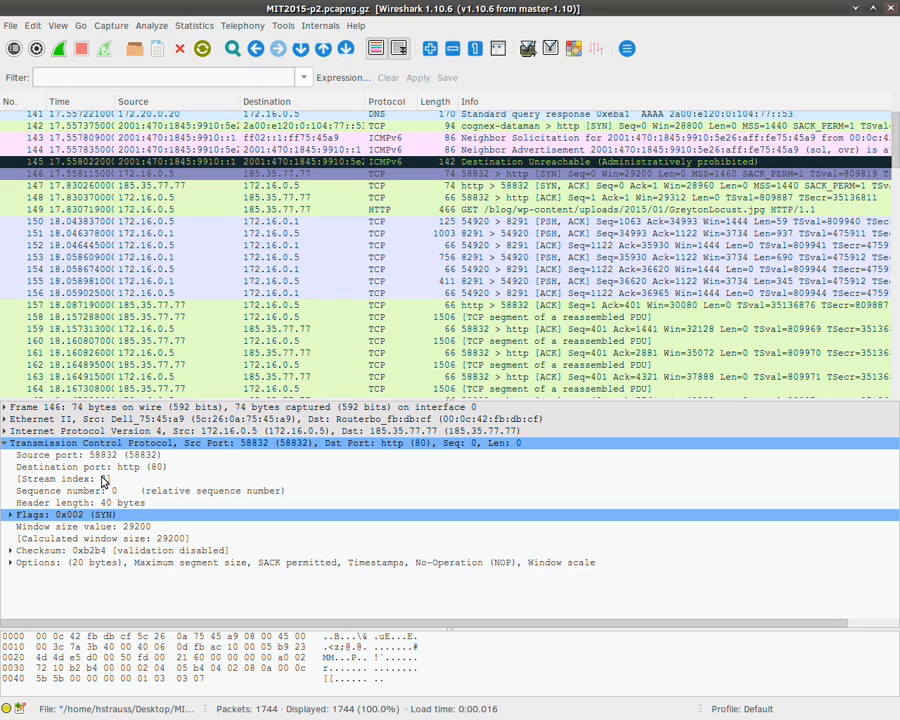
Step: Expand packet 146's IPv4 header: version 4, TTL 64, protocol TCP, and highlight its bytes
{"action": "left_click", "coordinate": [5, 431]}
{"action": "scroll", "coordinate": [91, 443], "scroll_direction": "down", "scroll_amount": 1}
{"action": "scroll", "coordinate": [92, 443], "scroll_direction": "up", "scroll_amount": 1}
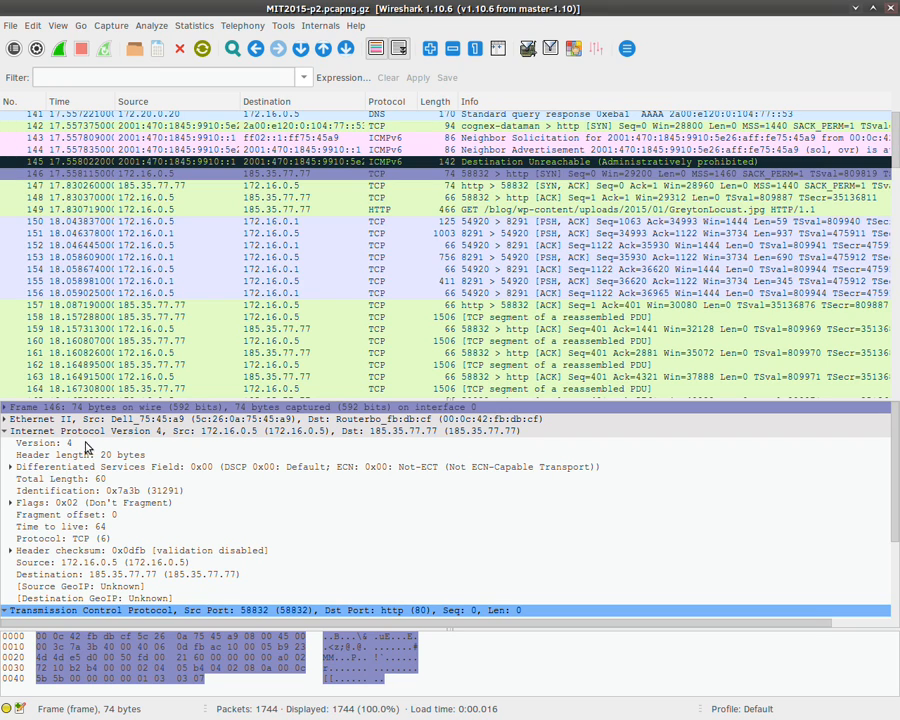
{"action": "left_click", "coordinate": [138, 432]}
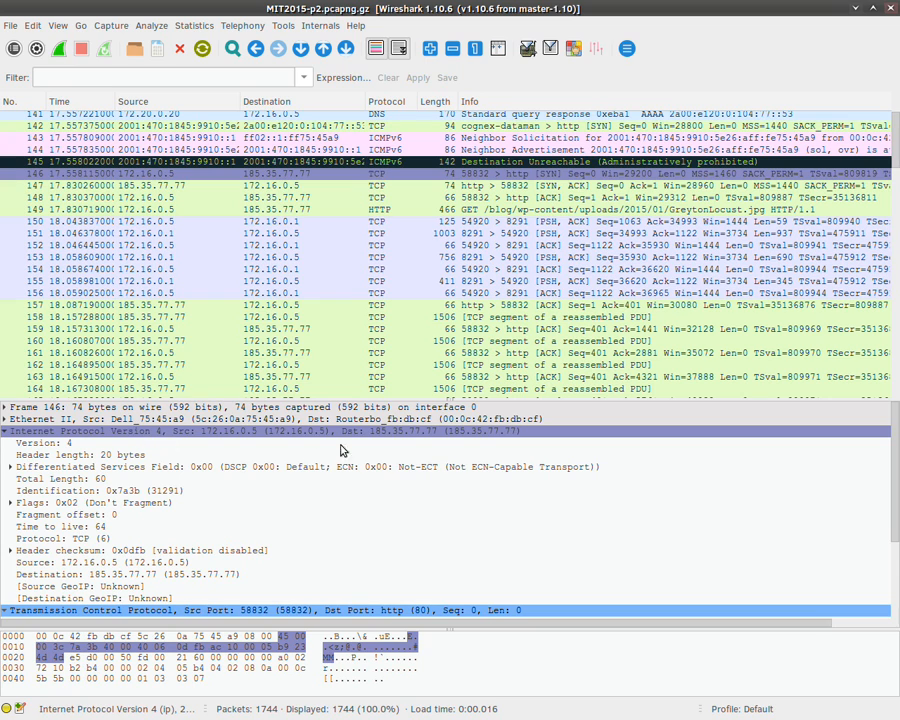
Step: Highlight the TCP header bytes, then scroll to the 1506-byte image segments from 185.35.77.77
{"action": "scroll", "coordinate": [188, 425], "scroll_direction": "down", "scroll_amount": 1}
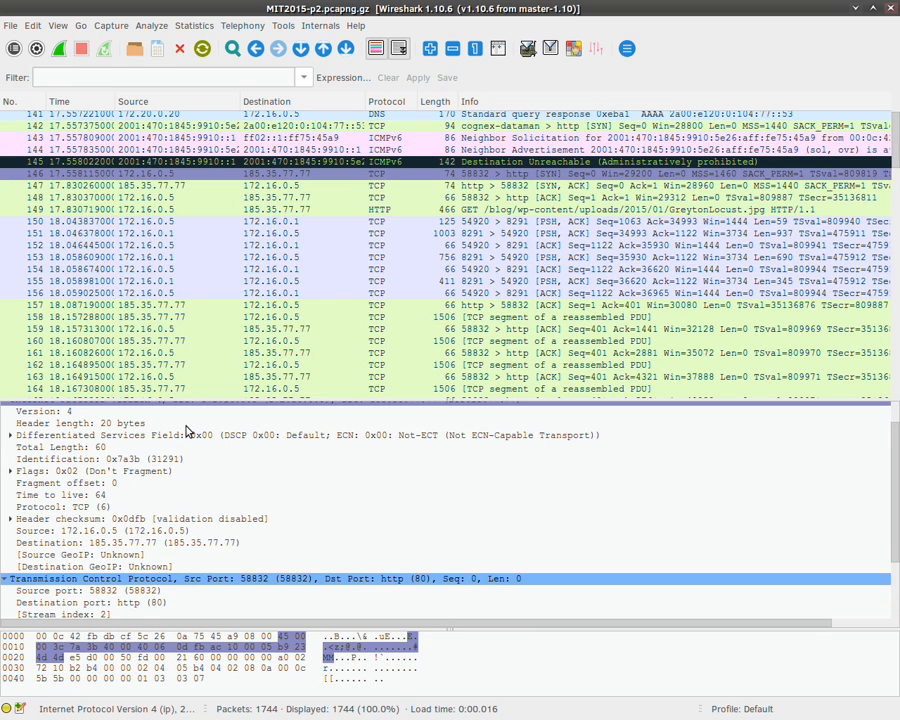
{"action": "scroll", "coordinate": [195, 460], "scroll_direction": "down", "scroll_amount": 1}
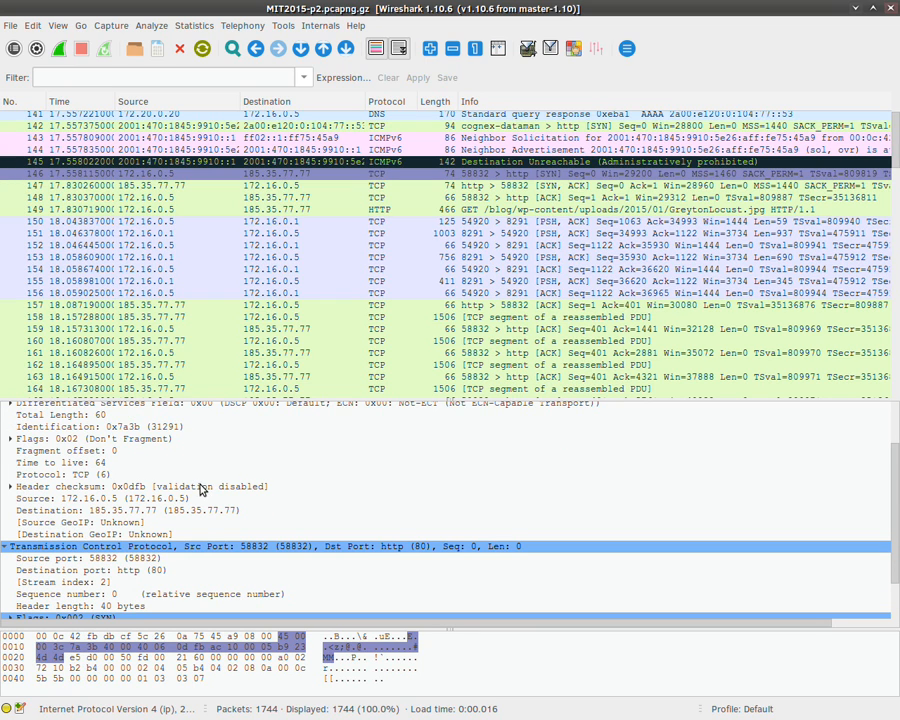
{"action": "scroll", "coordinate": [199, 486], "scroll_direction": "down", "scroll_amount": 1}
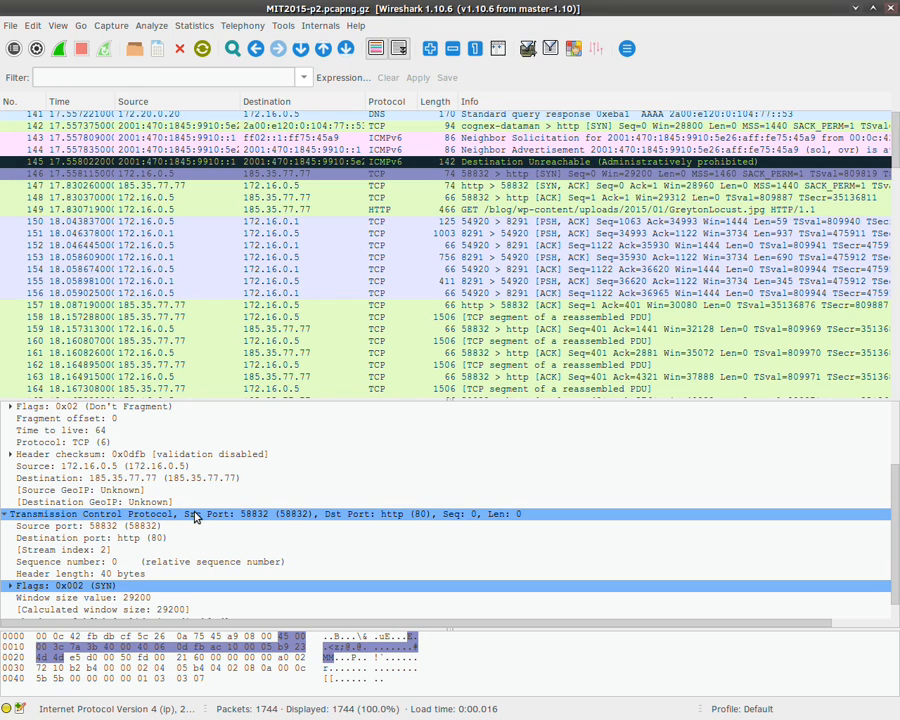
{"action": "left_click", "coordinate": [195, 516]}
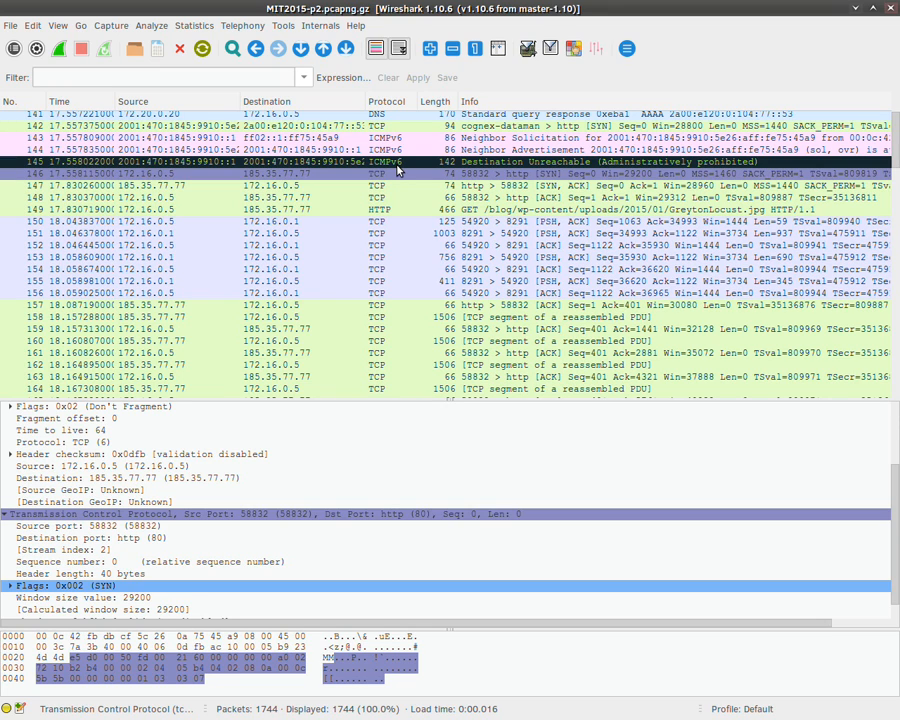
{"action": "scroll", "coordinate": [370, 196], "scroll_direction": "down", "scroll_amount": 3}
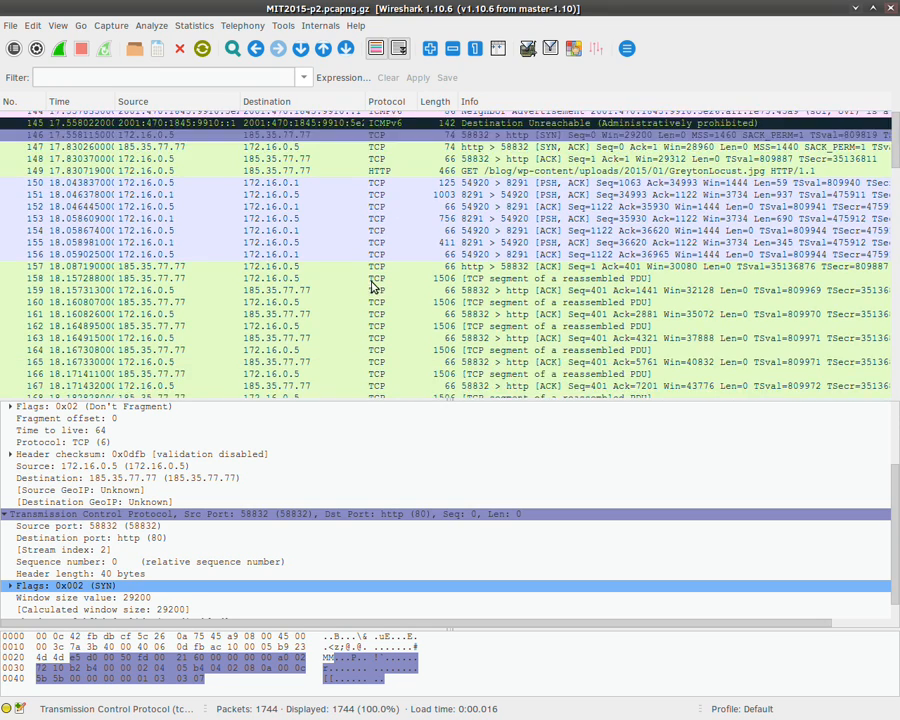
{"action": "scroll", "coordinate": [372, 288], "scroll_direction": "down", "scroll_amount": 6}
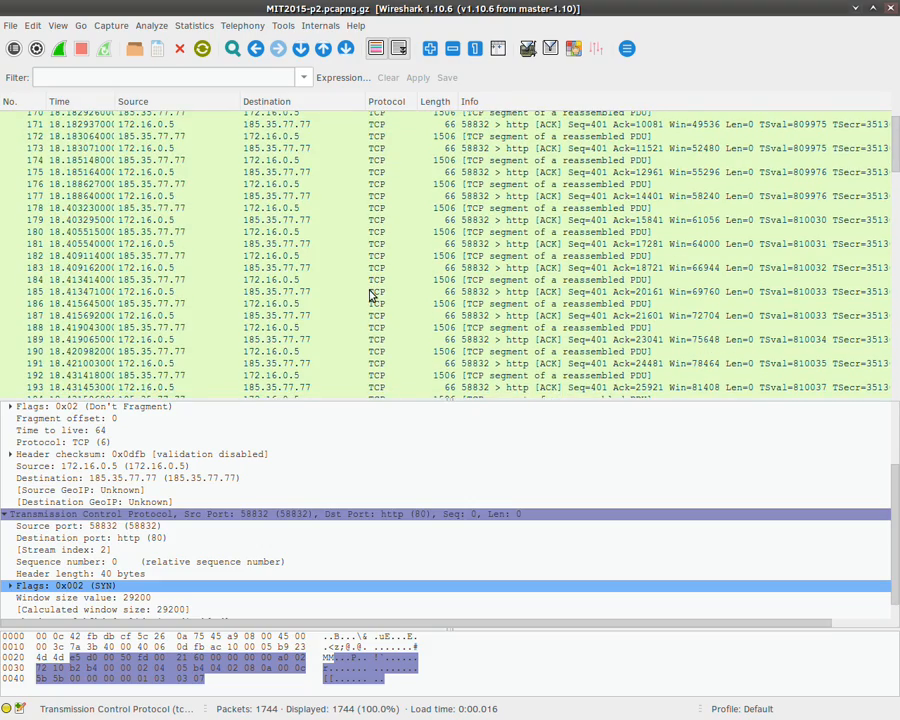
{"action": "scroll", "coordinate": [370, 294], "scroll_direction": "down", "scroll_amount": 16}
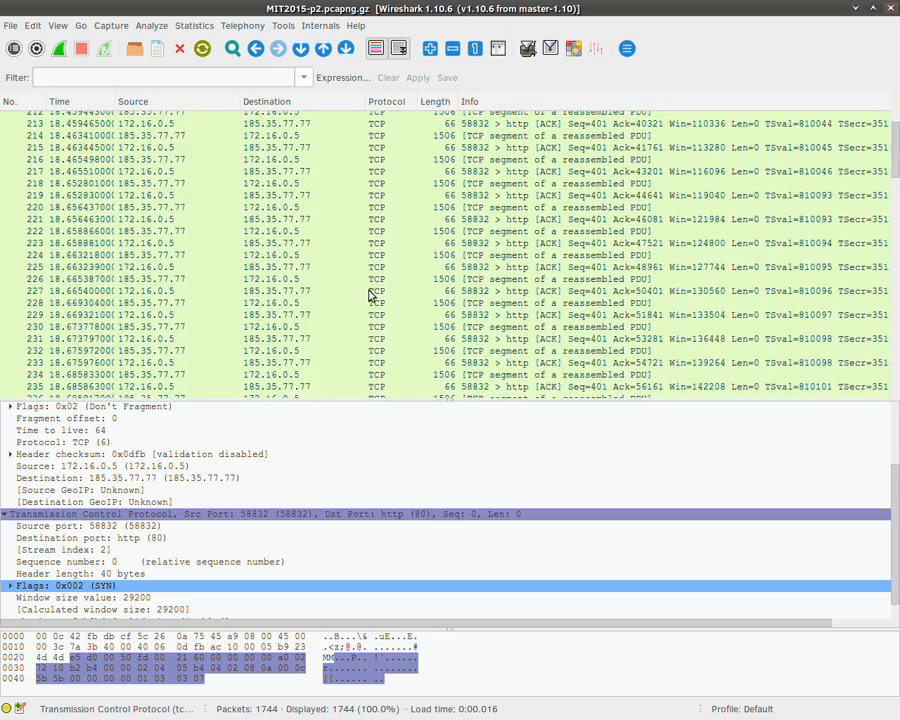
Step: Select packet 158, the first 1506-byte image segment from 185.35.77.77 (TTL 49, Len 1440)
{"action": "scroll", "coordinate": [370, 296], "scroll_direction": "up", "scroll_amount": 20}
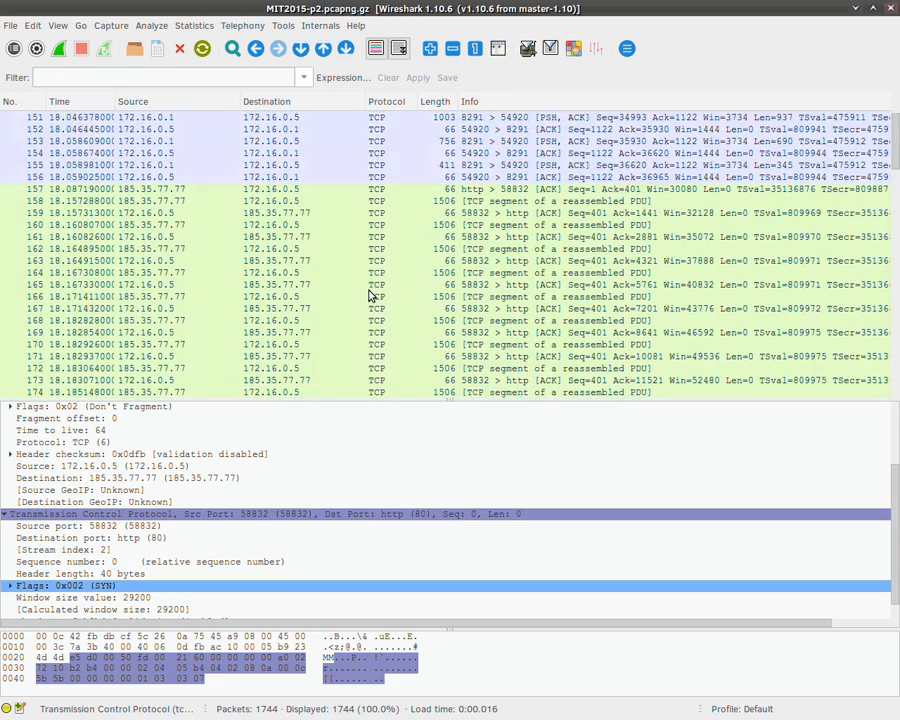
{"action": "scroll", "coordinate": [467, 302], "scroll_direction": "down", "scroll_amount": 7}
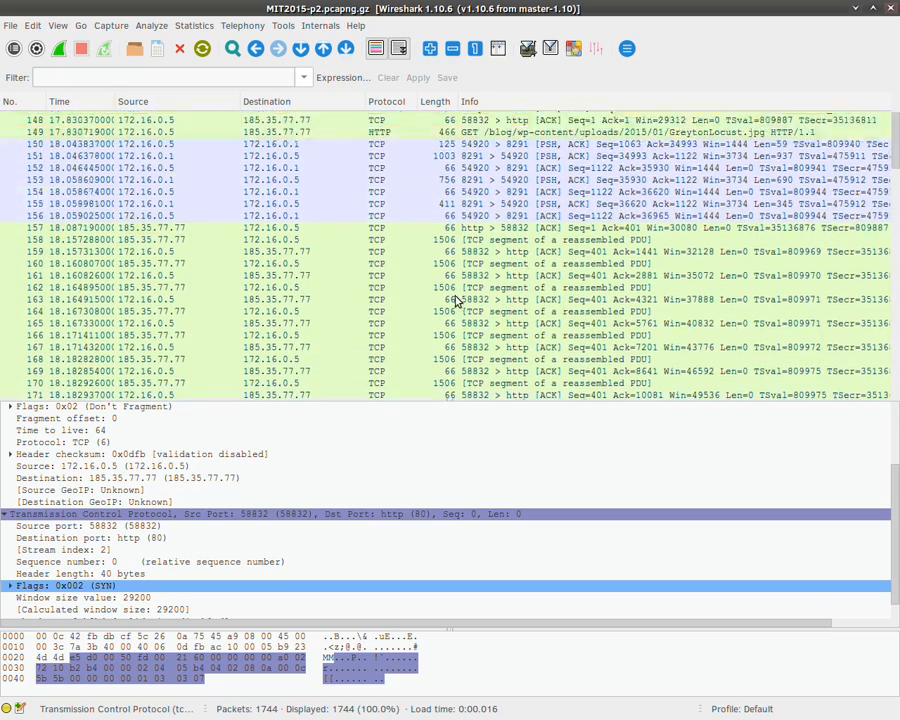
{"action": "left_click", "coordinate": [442, 203]}
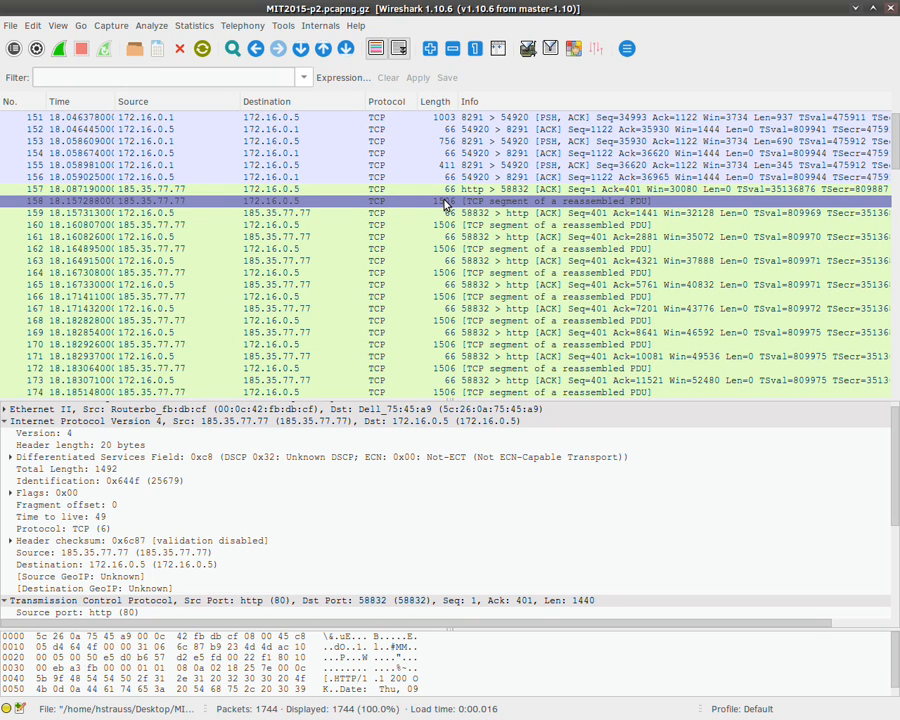
{"action": "key", "text": "alt+Tab"}
{"action": "key", "text": "alt+Tab"}
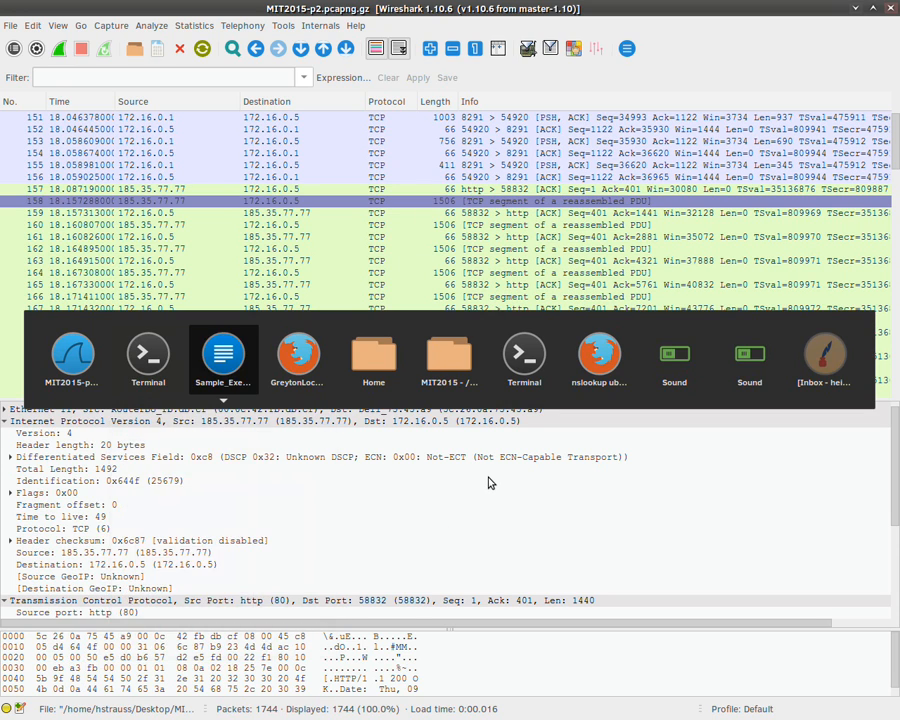
{"action": "key", "text": "alt+Tab"}
{"action": "right_click", "coordinate": [356, 258]}
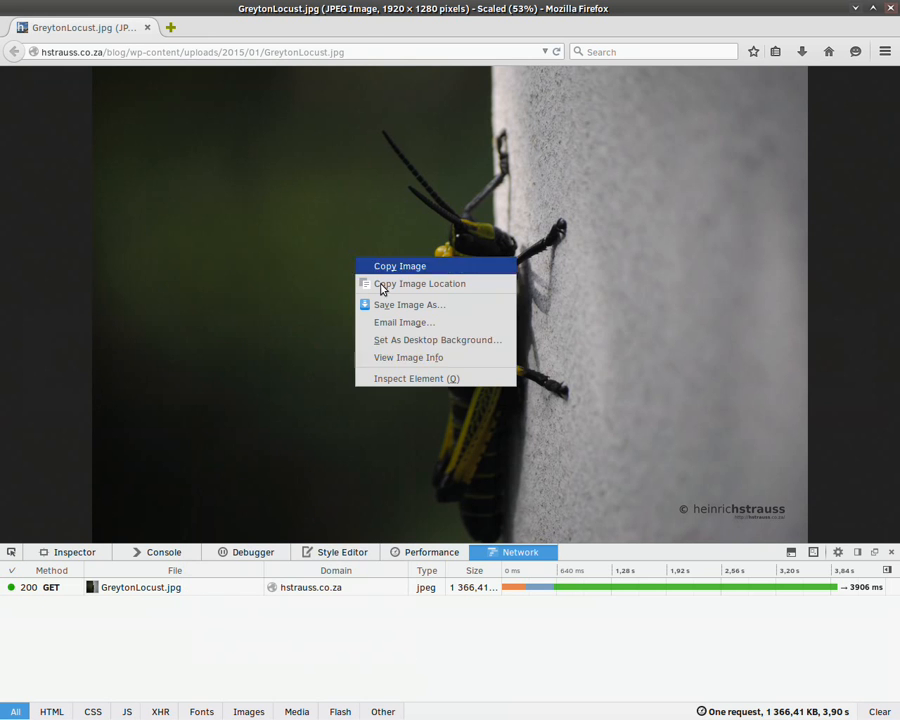
{"action": "left_click", "coordinate": [452, 358]}
{"action": "left_click_drag", "start_coordinate": [181, 231], "coordinate": [226, 230]}
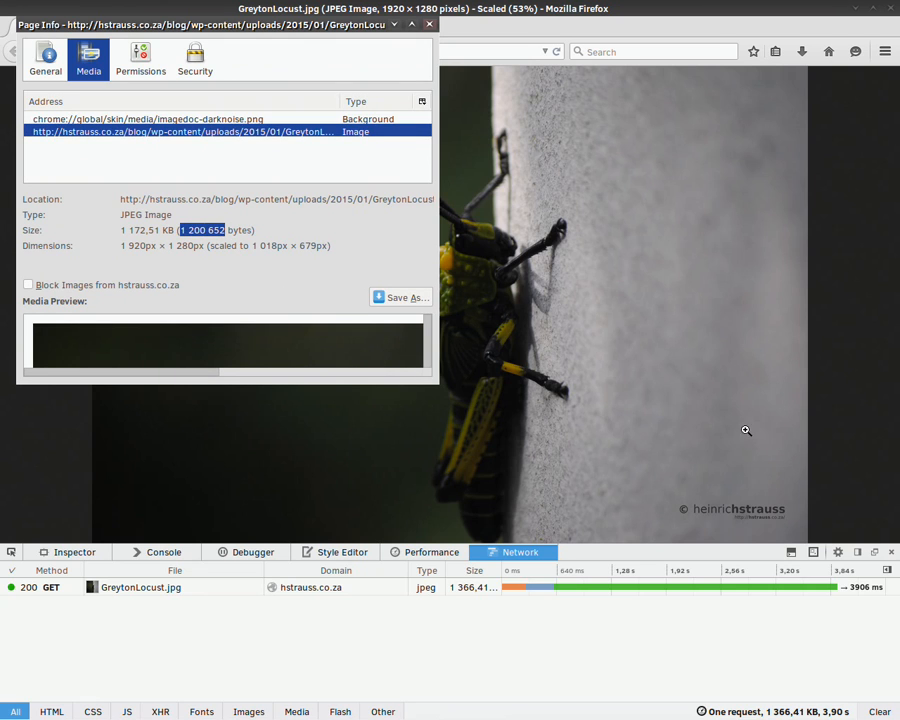
{"action": "left_click", "coordinate": [397, 24]}
{"action": "key", "text": "alt+Tab"}
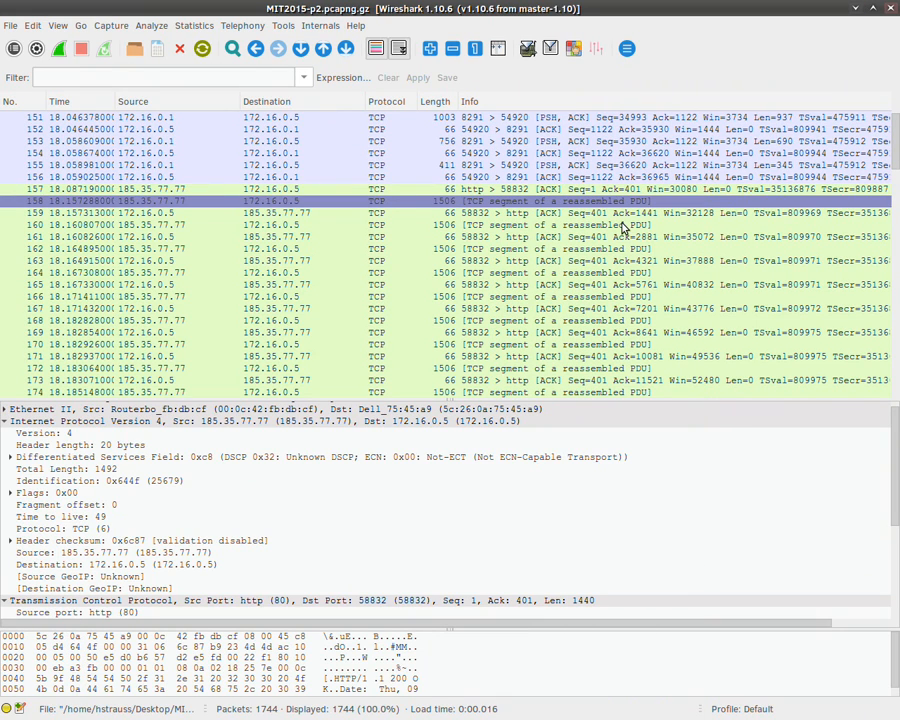
Step: Step back to packet 157, then select the capture's first packet
{"action": "key", "text": "Up"}
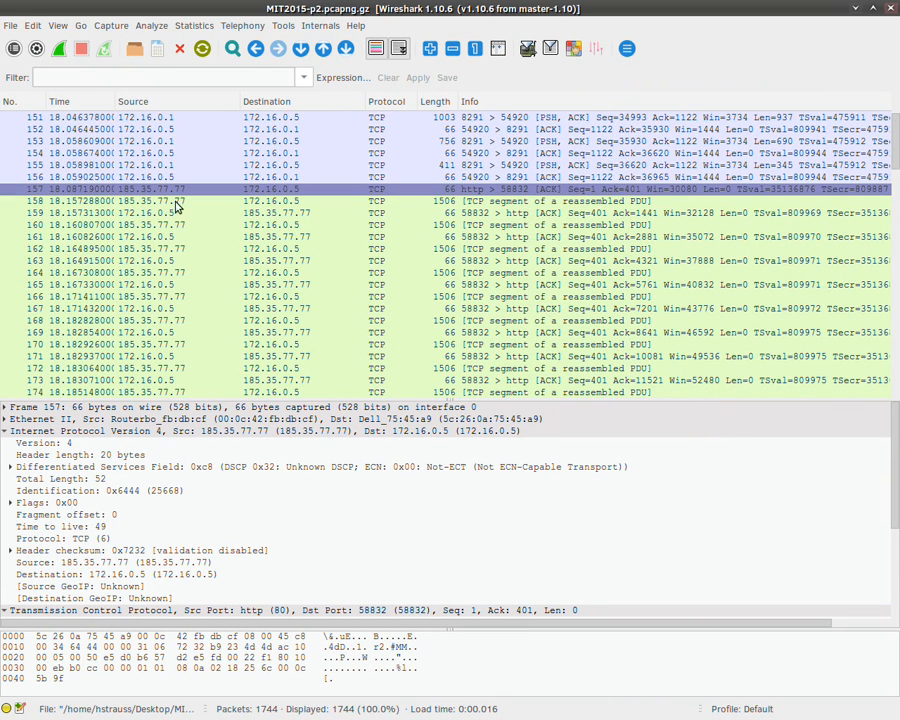
{"action": "scroll", "coordinate": [100, 213], "scroll_direction": "up", "scroll_amount": 16}
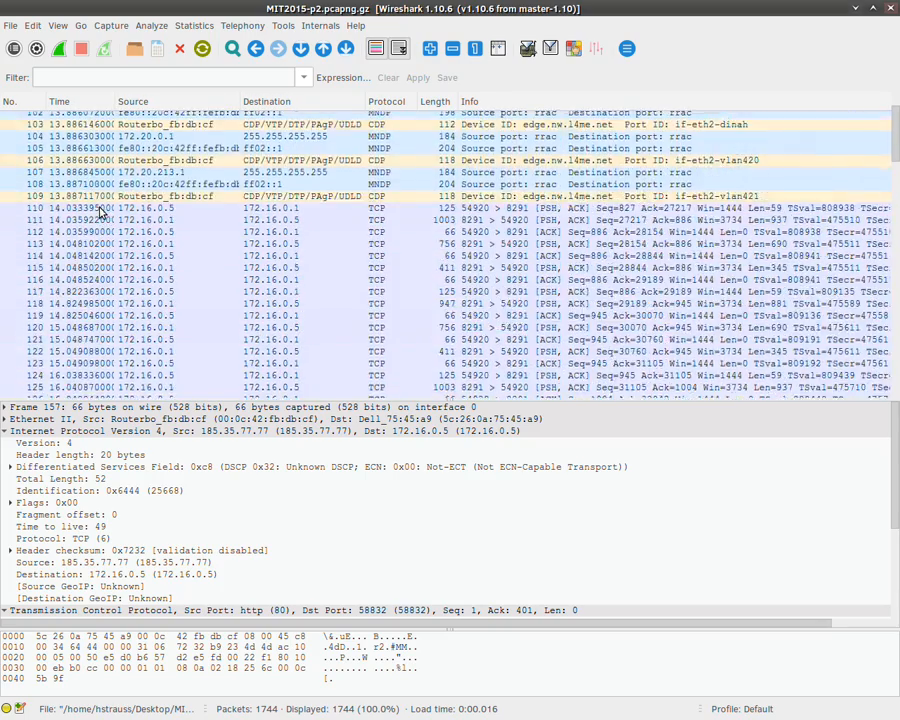
{"action": "scroll", "coordinate": [100, 213], "scroll_direction": "up", "scroll_amount": 20}
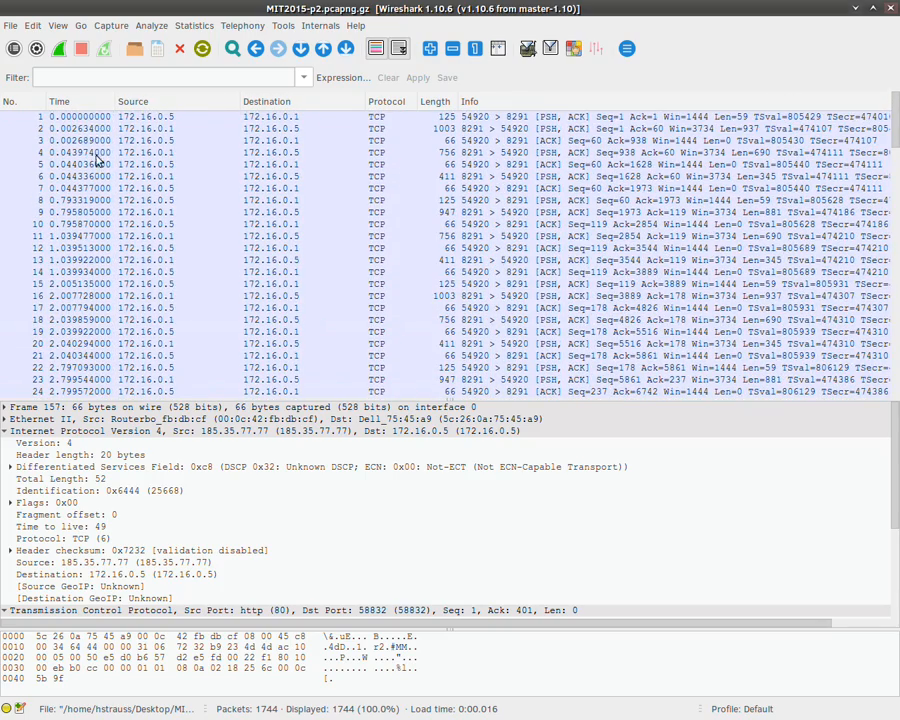
{"action": "left_click", "coordinate": [70, 117]}
Step: Show packet 145, a 142-byte ICMPv6 Destination Unreachable (administratively prohibited) over IPv6
{"action": "scroll", "coordinate": [85, 185], "scroll_direction": "down", "scroll_amount": 4}
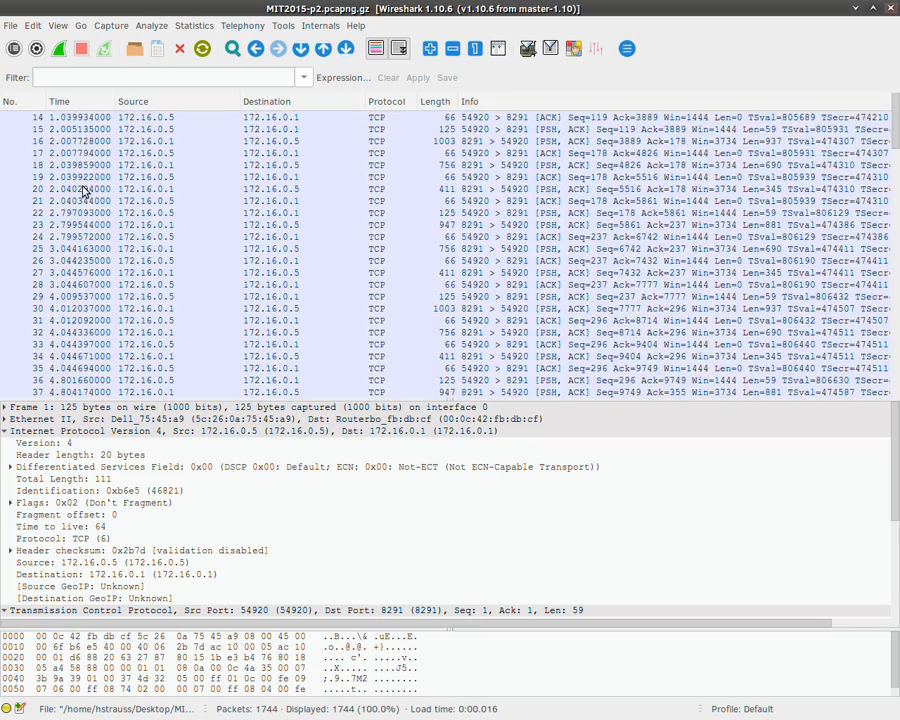
{"action": "scroll", "coordinate": [85, 190], "scroll_direction": "down", "scroll_amount": 20}
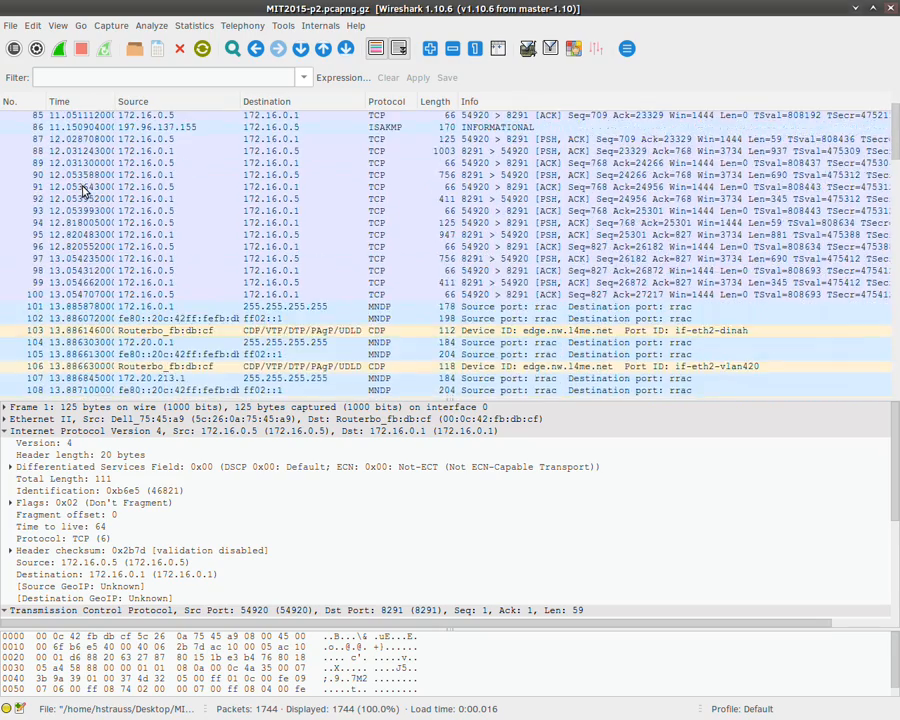
{"action": "scroll", "coordinate": [85, 190], "scroll_direction": "down", "scroll_amount": 8}
{"action": "scroll", "coordinate": [85, 190], "scroll_direction": "up", "scroll_amount": 2}
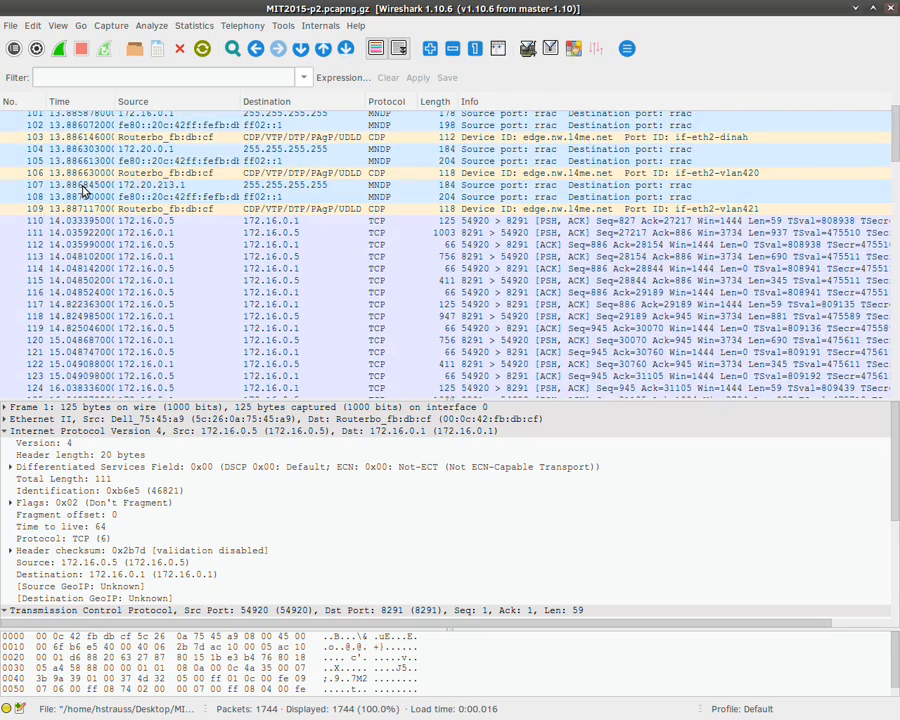
{"action": "scroll", "coordinate": [85, 190], "scroll_direction": "down", "scroll_amount": 10}
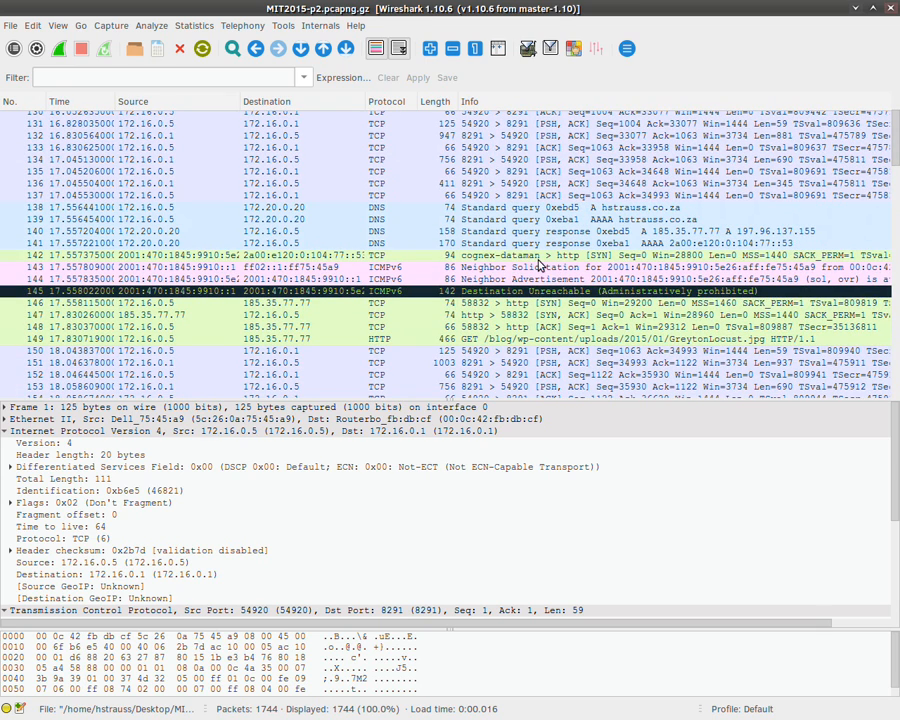
{"action": "left_click", "coordinate": [507, 291]}
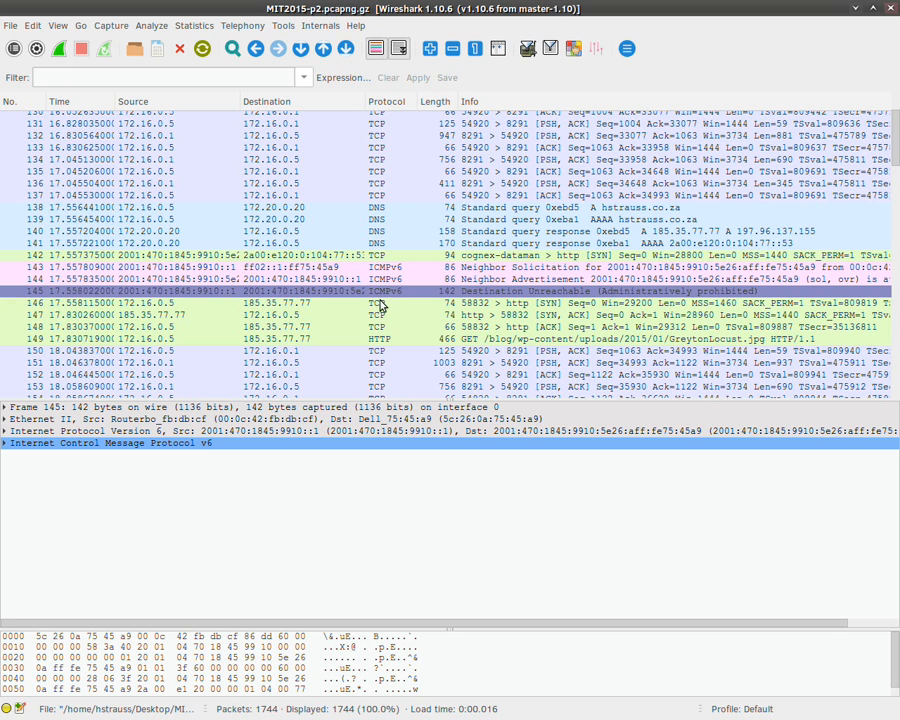
{"action": "scroll", "coordinate": [380, 305], "scroll_direction": "down", "scroll_amount": 3}
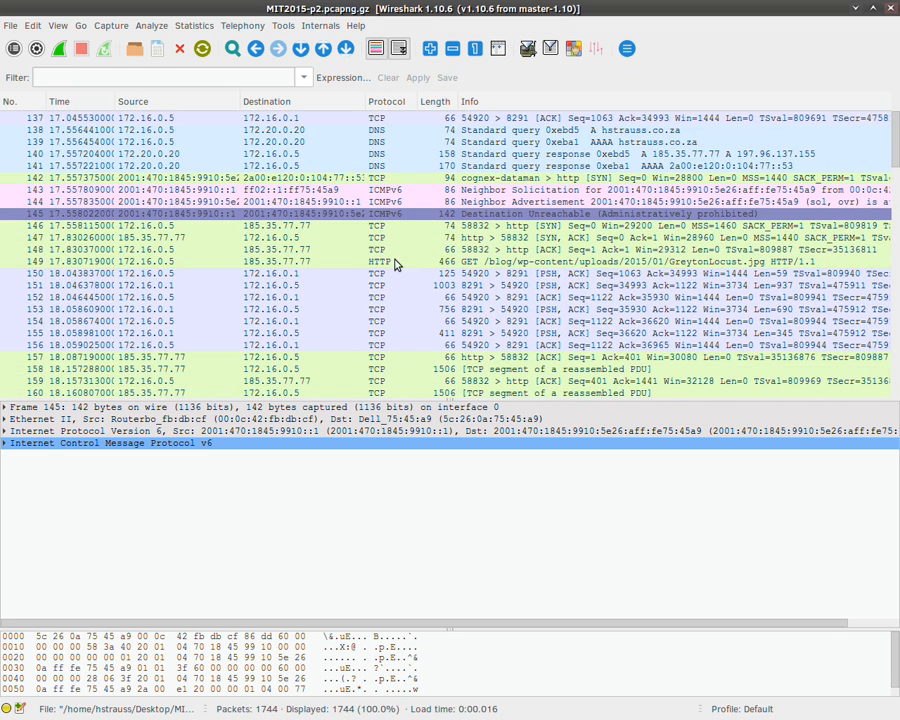
Step: Inspect packet 149's GET for GreytonLocust.jpg, then scroll through the download to around packet 1001
{"action": "left_click", "coordinate": [395, 264]}
{"action": "scroll", "coordinate": [395, 264], "scroll_direction": "down", "scroll_amount": 11}
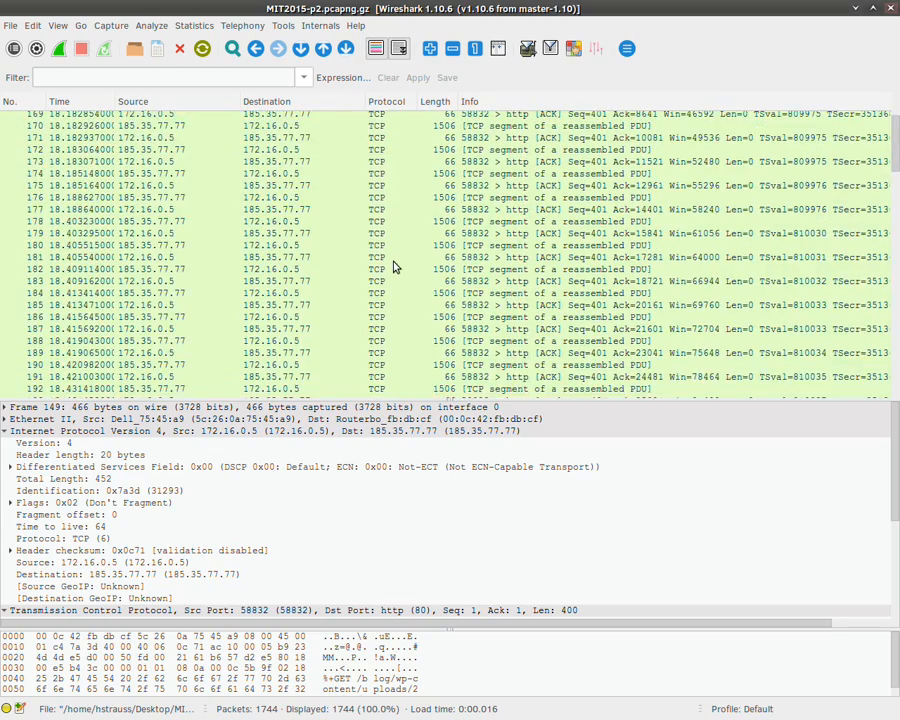
{"action": "scroll", "coordinate": [395, 267], "scroll_direction": "down", "scroll_amount": 7}
{"action": "scroll", "coordinate": [110, 190], "scroll_direction": "down", "scroll_amount": 12}
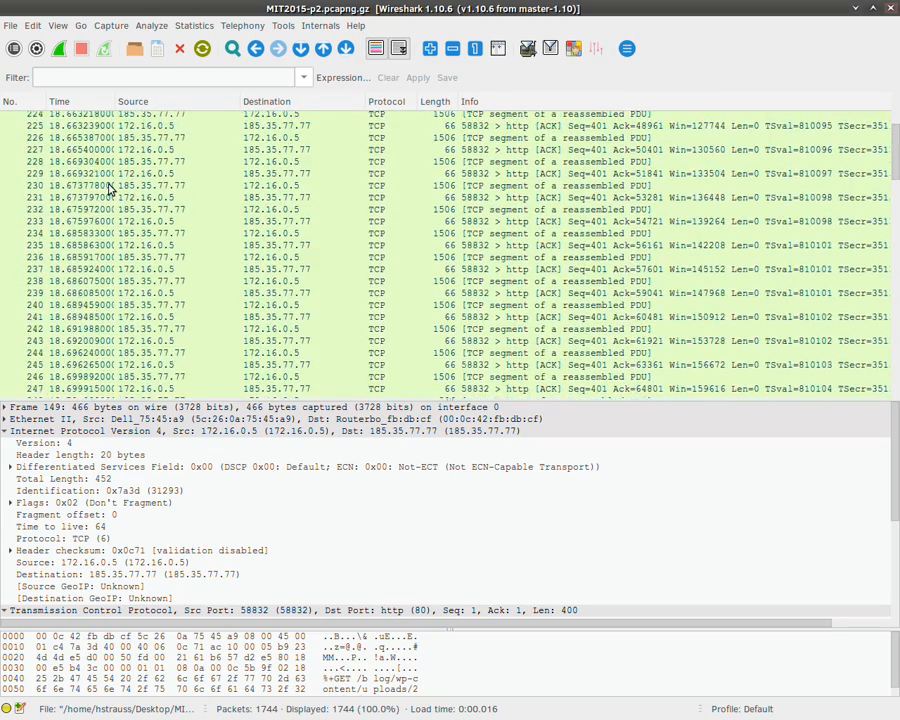
{"action": "scroll", "coordinate": [110, 190], "scroll_direction": "down", "scroll_amount": 20}
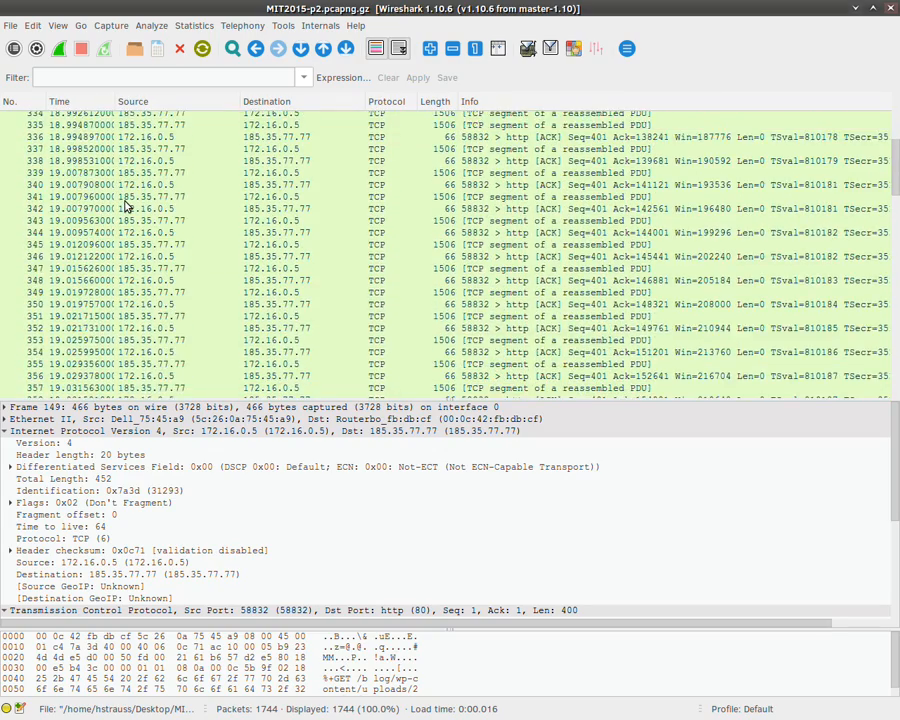
{"action": "scroll", "coordinate": [125, 205], "scroll_direction": "down", "scroll_amount": 20}
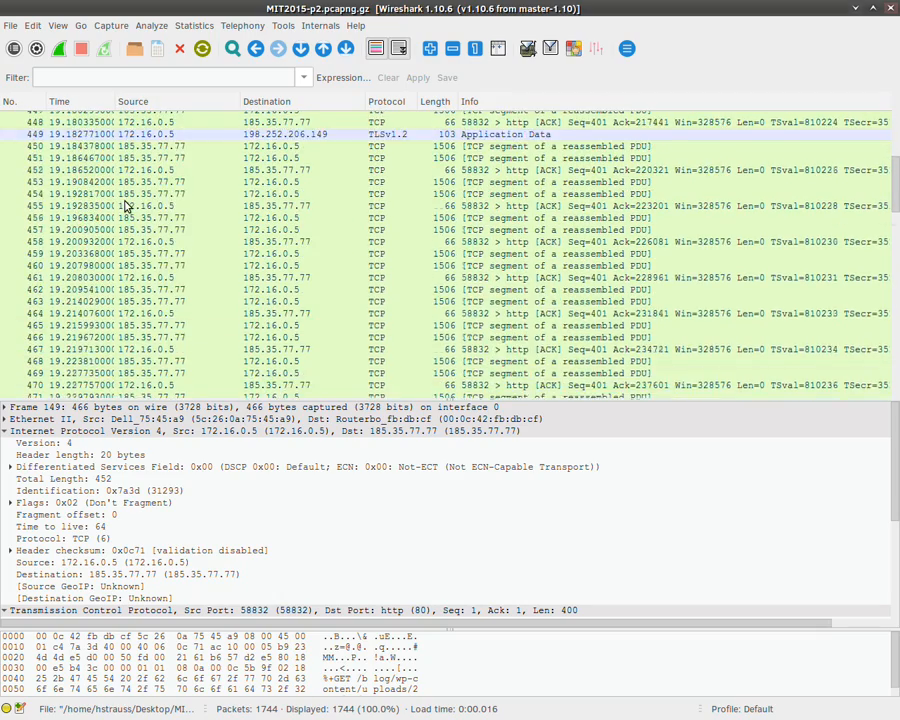
{"action": "scroll", "coordinate": [125, 205], "scroll_direction": "down", "scroll_amount": 20}
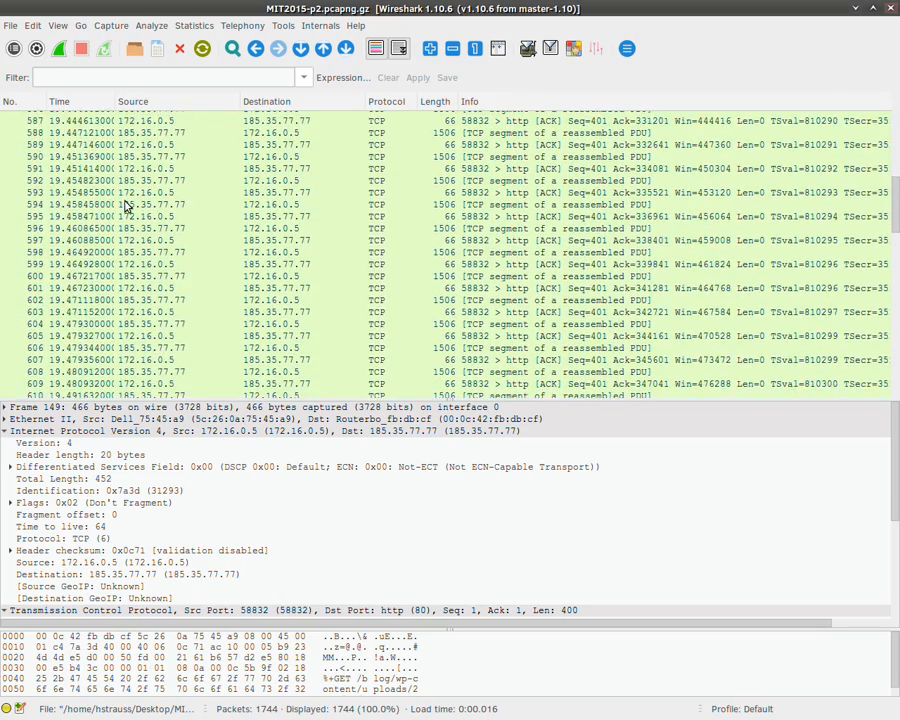
{"action": "scroll", "coordinate": [125, 205], "scroll_direction": "down", "scroll_amount": 20}
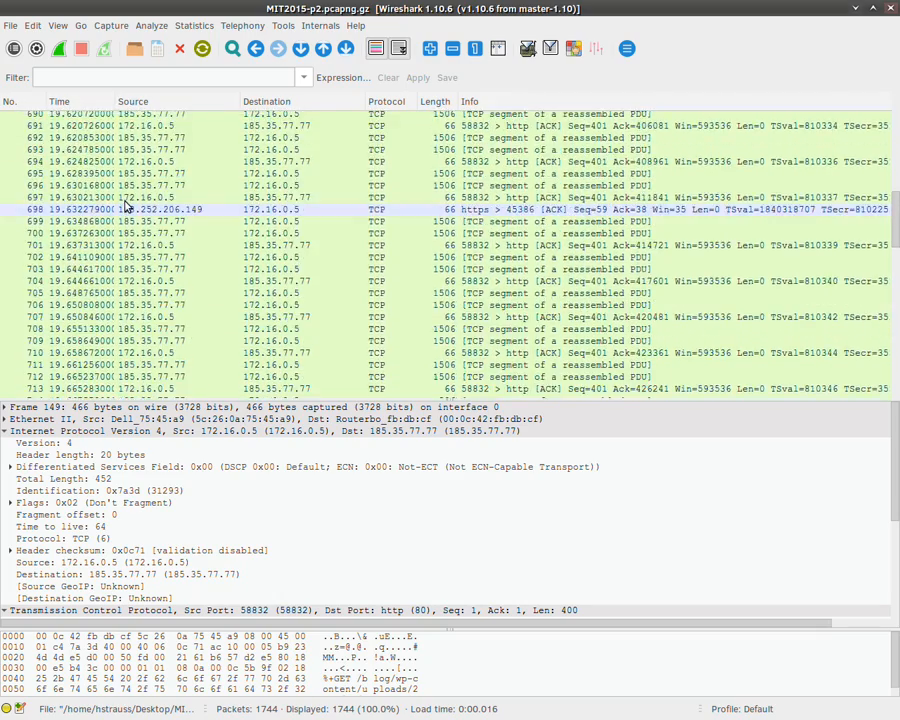
{"action": "scroll", "coordinate": [125, 205], "scroll_direction": "down", "scroll_amount": 20}
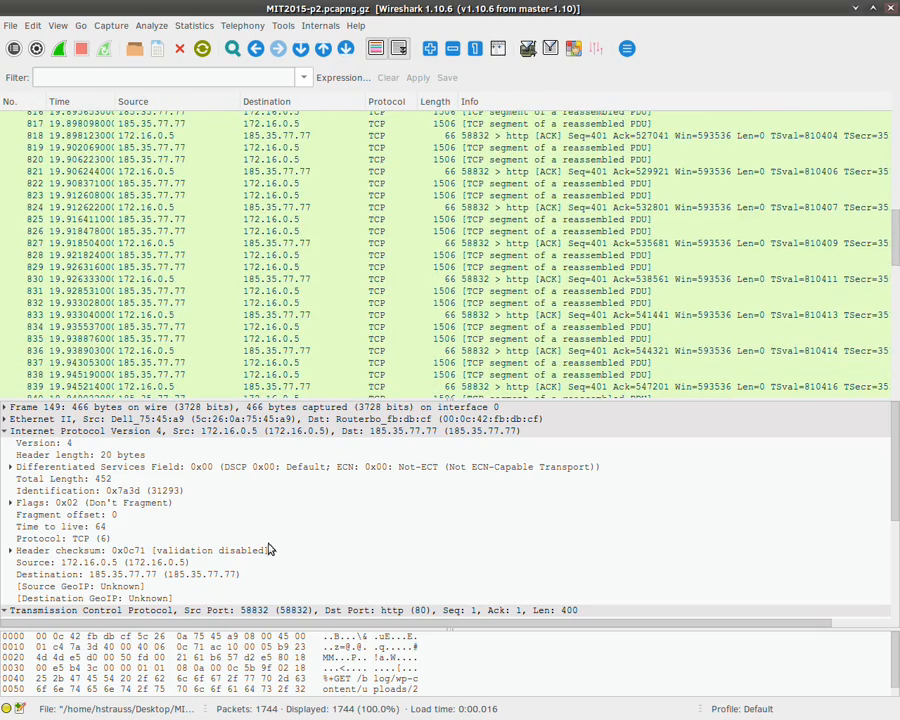
{"action": "scroll", "coordinate": [233, 317], "scroll_direction": "down", "scroll_amount": 20}
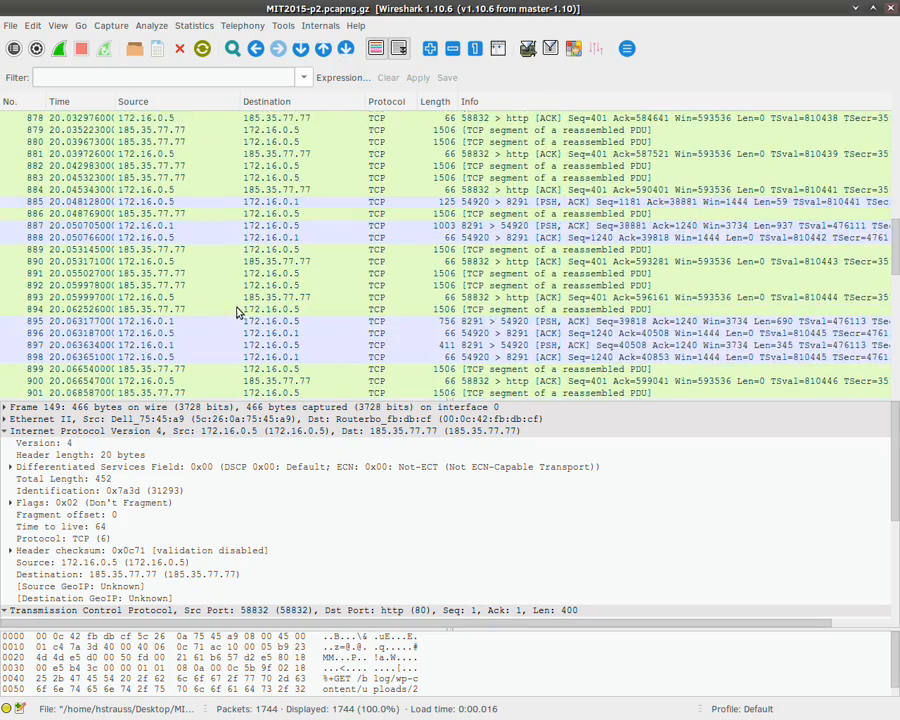
{"action": "scroll", "coordinate": [237, 313], "scroll_direction": "down", "scroll_amount": 20}
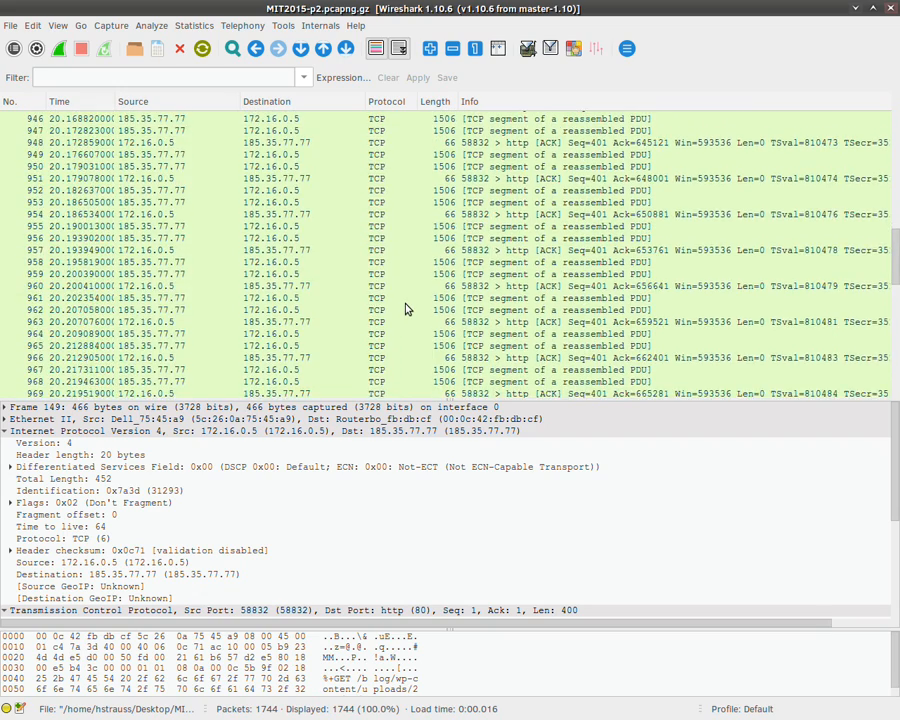
{"action": "scroll", "coordinate": [407, 309], "scroll_direction": "down", "scroll_amount": 18}
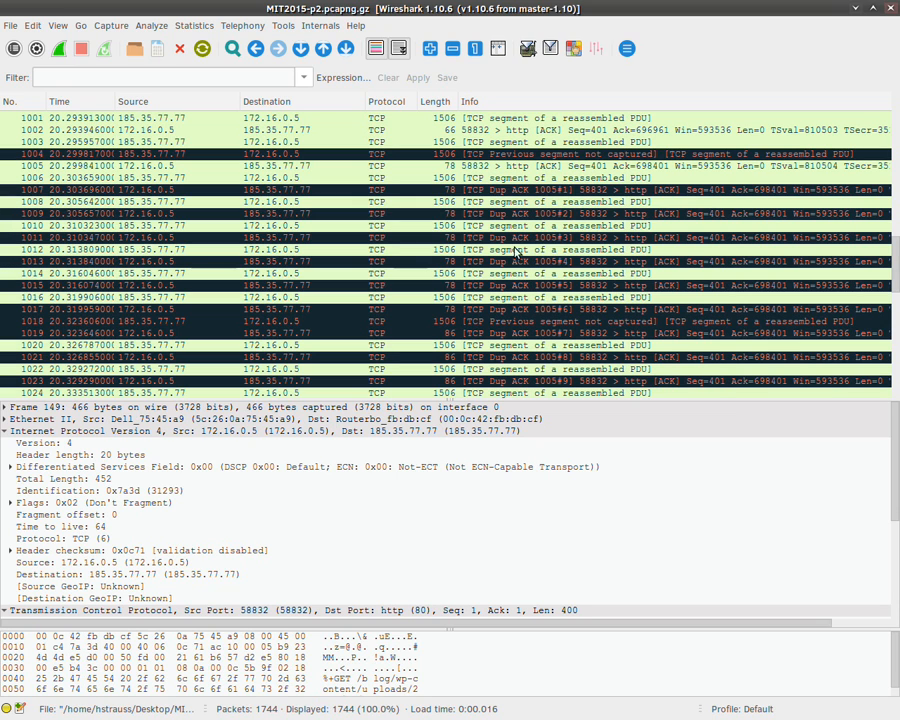
Step: Scroll the packet list past the Dup ACK and retransmission rows to around packet 1680
{"action": "scroll", "coordinate": [548, 342], "scroll_direction": "down", "scroll_amount": 1}
{"action": "scroll", "coordinate": [548, 342], "scroll_direction": "down", "scroll_amount": 1}
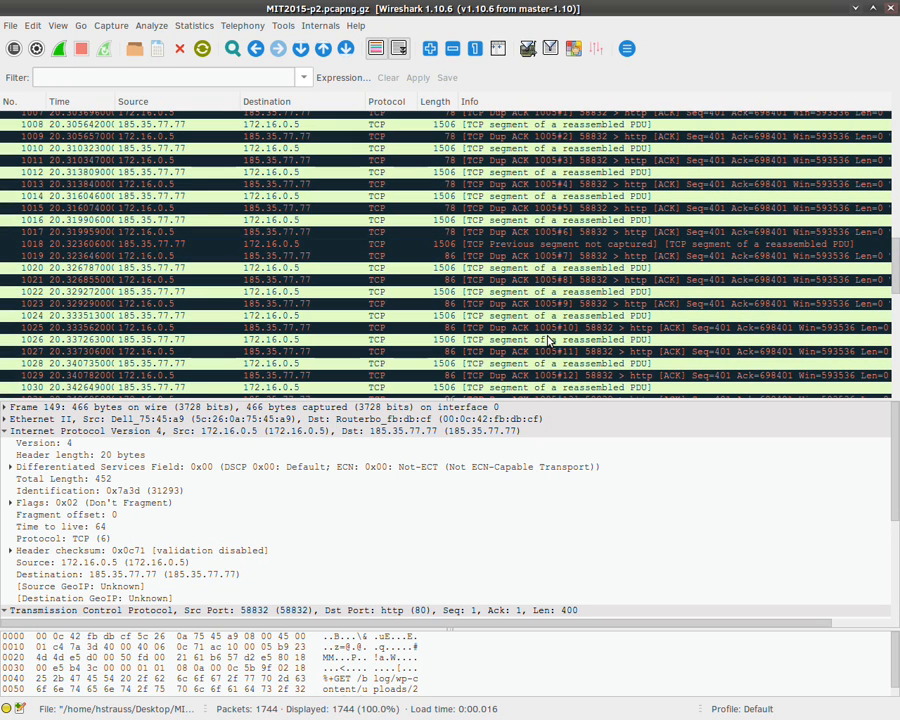
{"action": "scroll", "coordinate": [548, 342], "scroll_direction": "down", "scroll_amount": 3}
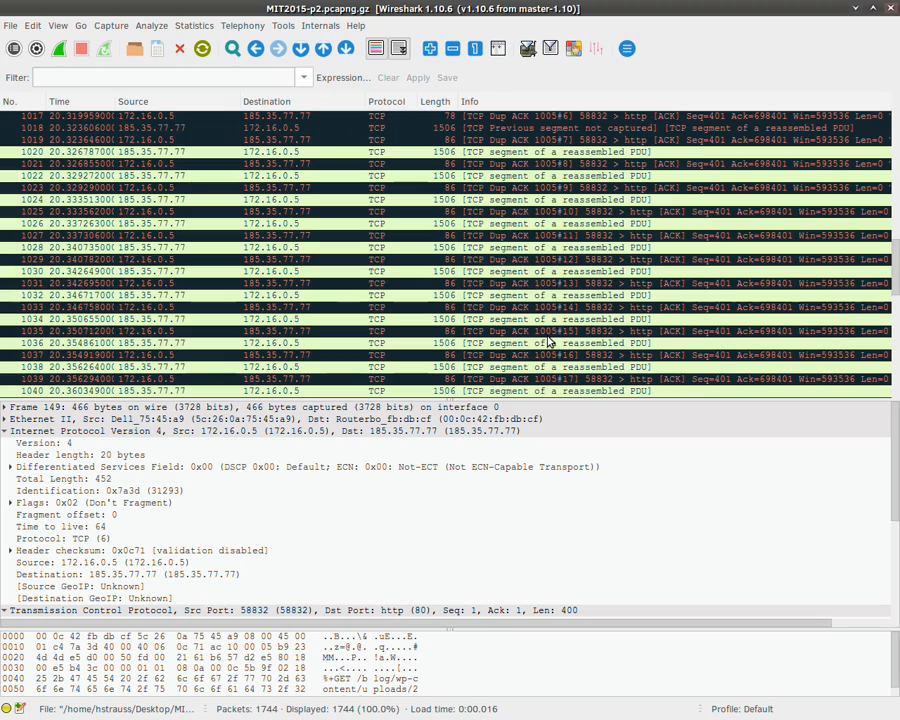
{"action": "scroll", "coordinate": [548, 342], "scroll_direction": "down", "scroll_amount": 12}
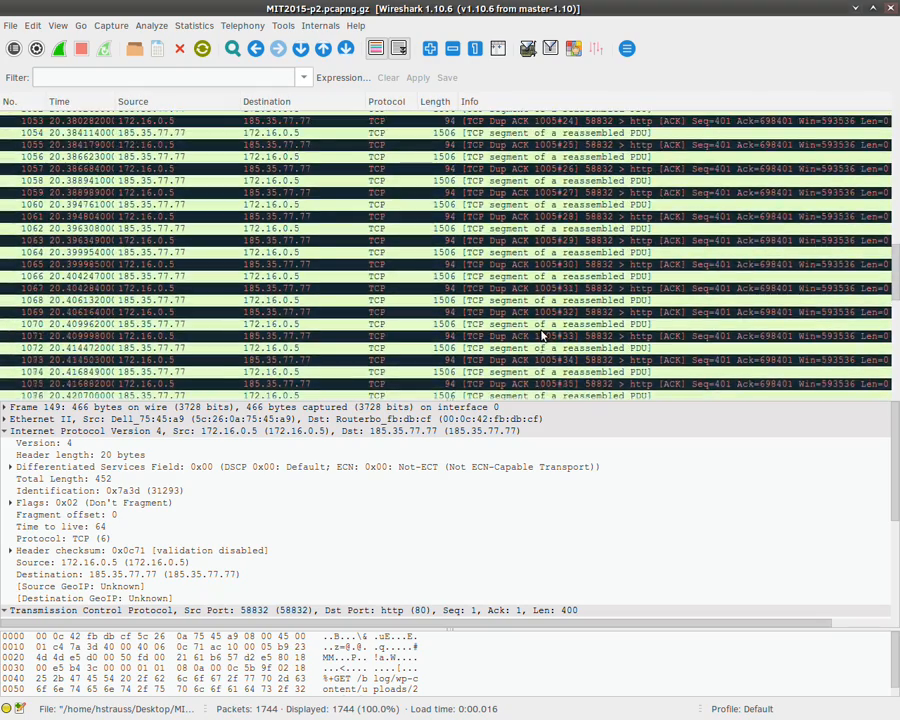
{"action": "scroll", "coordinate": [543, 336], "scroll_direction": "down", "scroll_amount": 20}
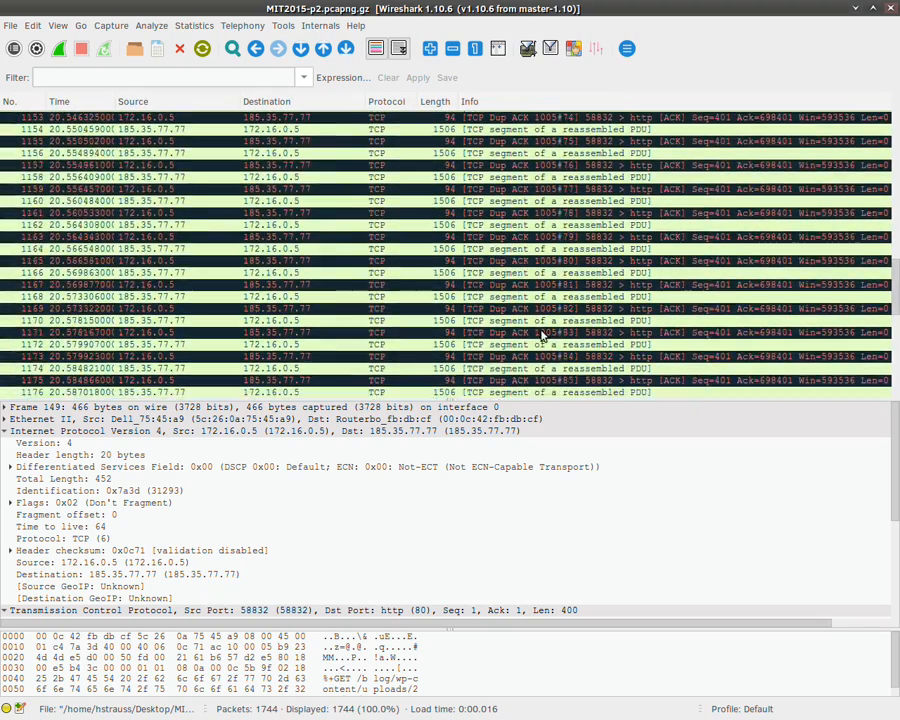
{"action": "scroll", "coordinate": [543, 336], "scroll_direction": "down", "scroll_amount": 20}
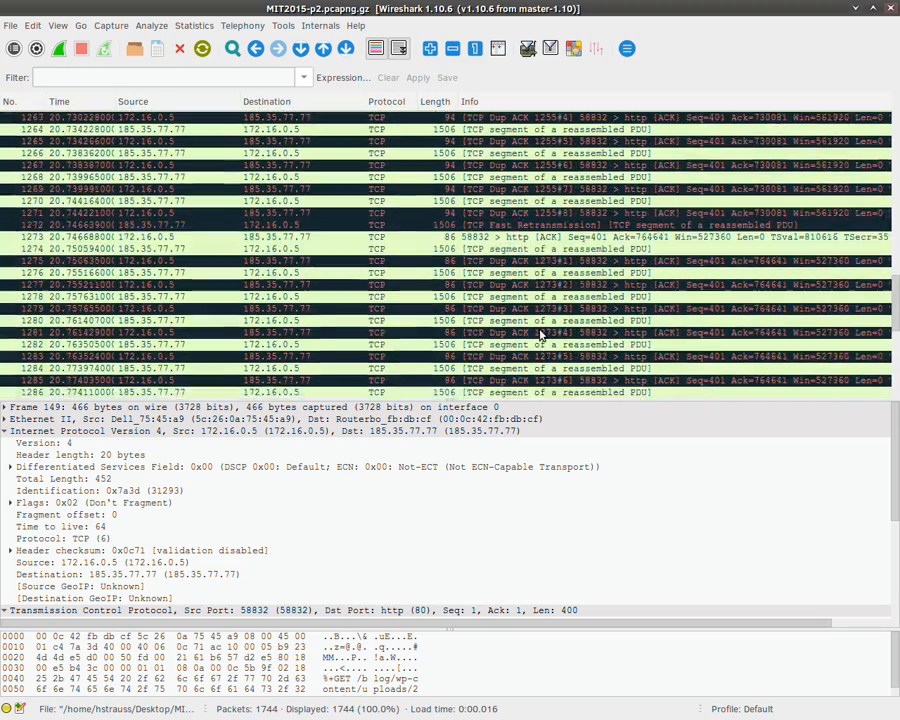
{"action": "scroll", "coordinate": [540, 335], "scroll_direction": "down", "scroll_amount": 16}
{"action": "scroll", "coordinate": [540, 335], "scroll_direction": "up", "scroll_amount": 7}
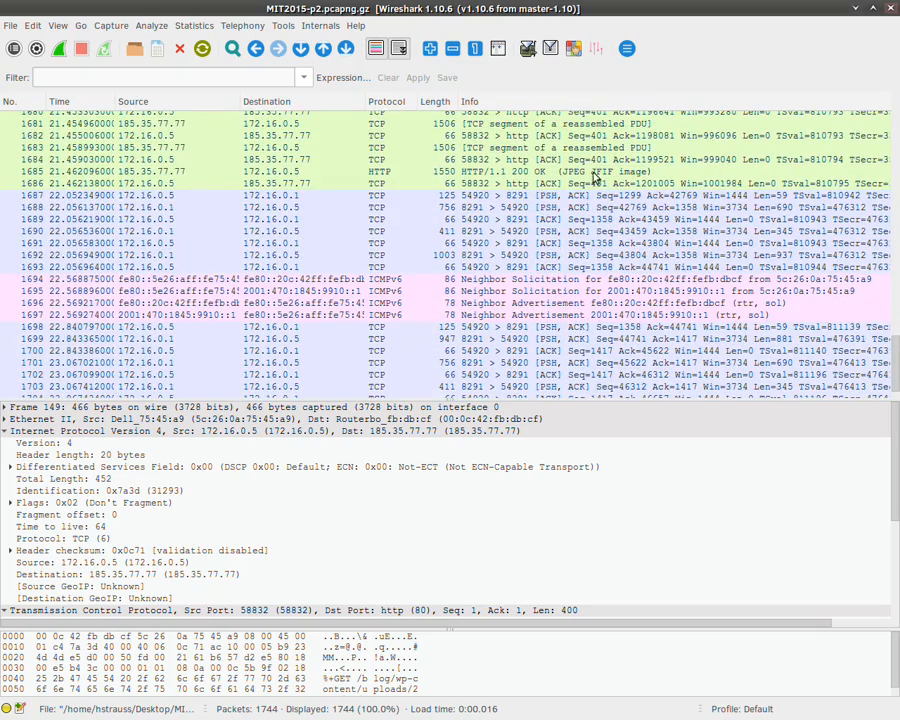
Step: Inspect ACK packet 1684, then packet 1685, the HTTP 200 OK JPEG JFIF image response
{"action": "scroll", "coordinate": [570, 245], "scroll_direction": "up", "scroll_amount": 4}
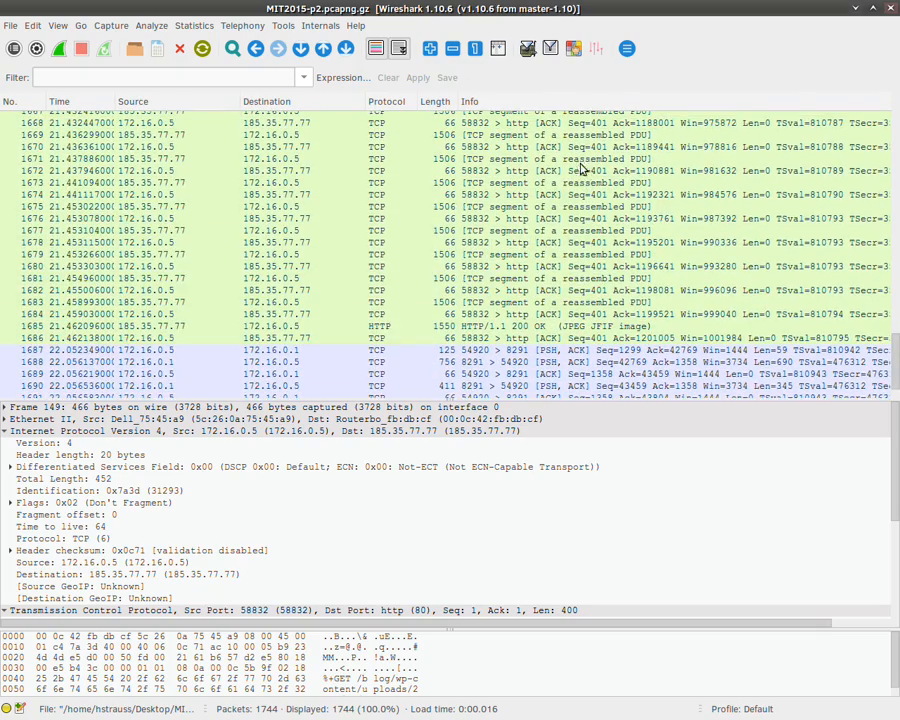
{"action": "left_click", "coordinate": [567, 314]}
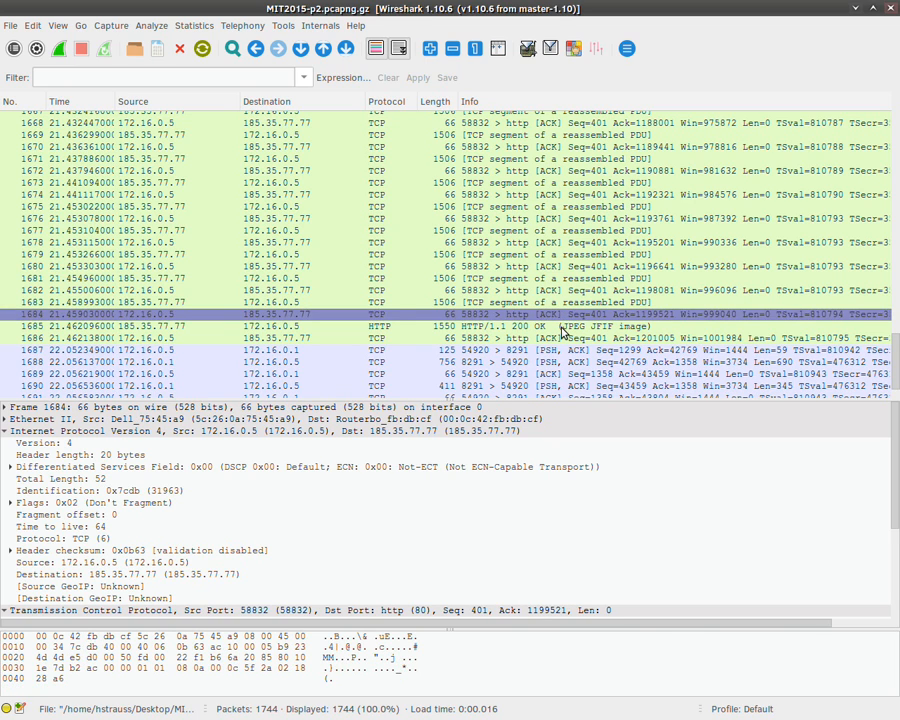
{"action": "left_click", "coordinate": [561, 327]}
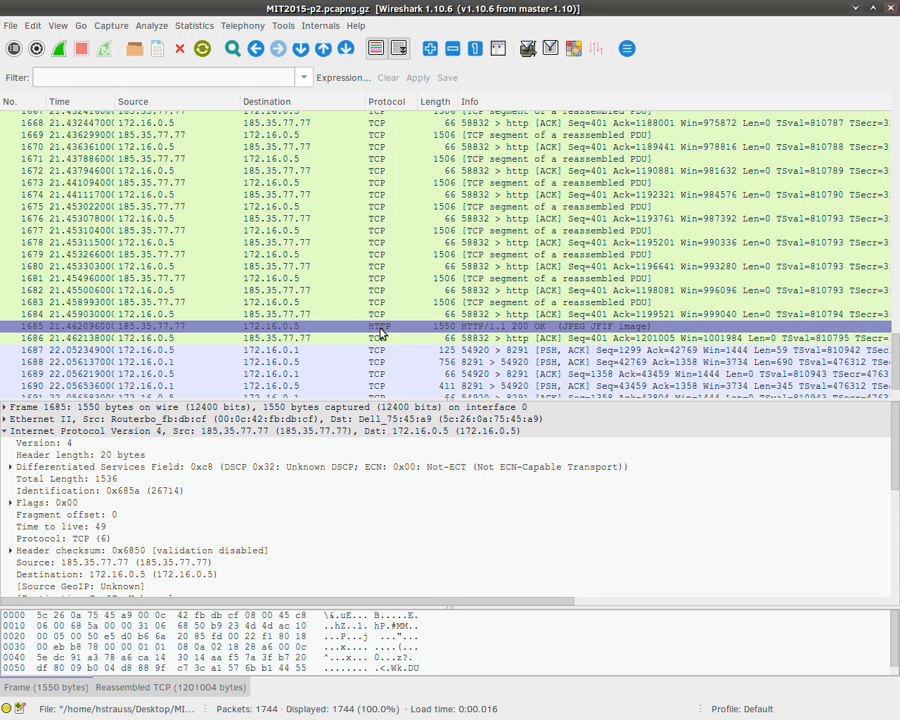
{"action": "scroll", "coordinate": [398, 331], "scroll_direction": "down", "scroll_amount": 3}
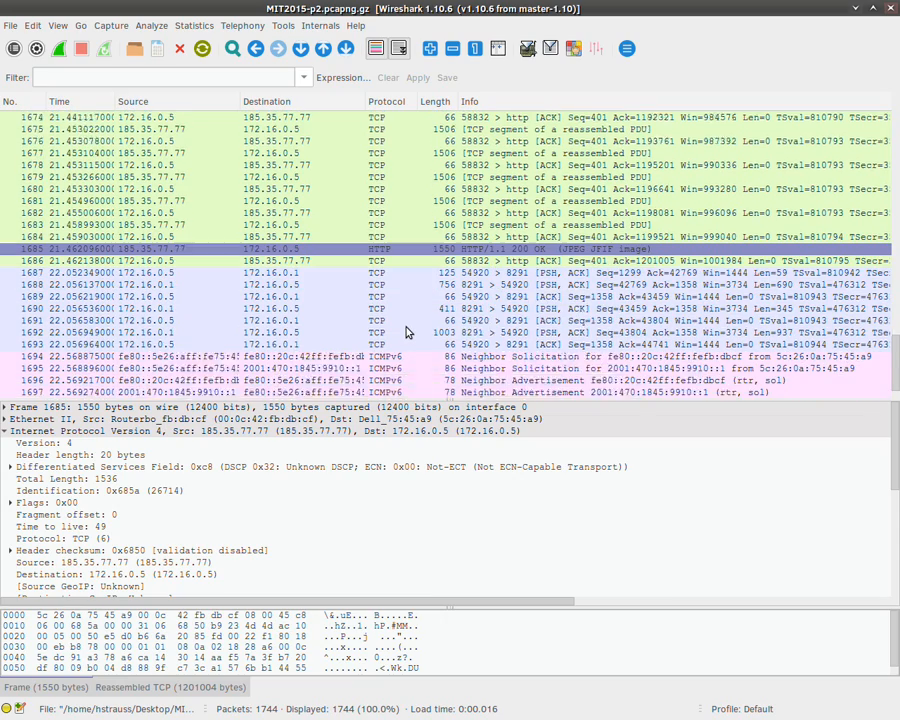
{"action": "scroll", "coordinate": [428, 289], "scroll_direction": "down", "scroll_amount": 4}
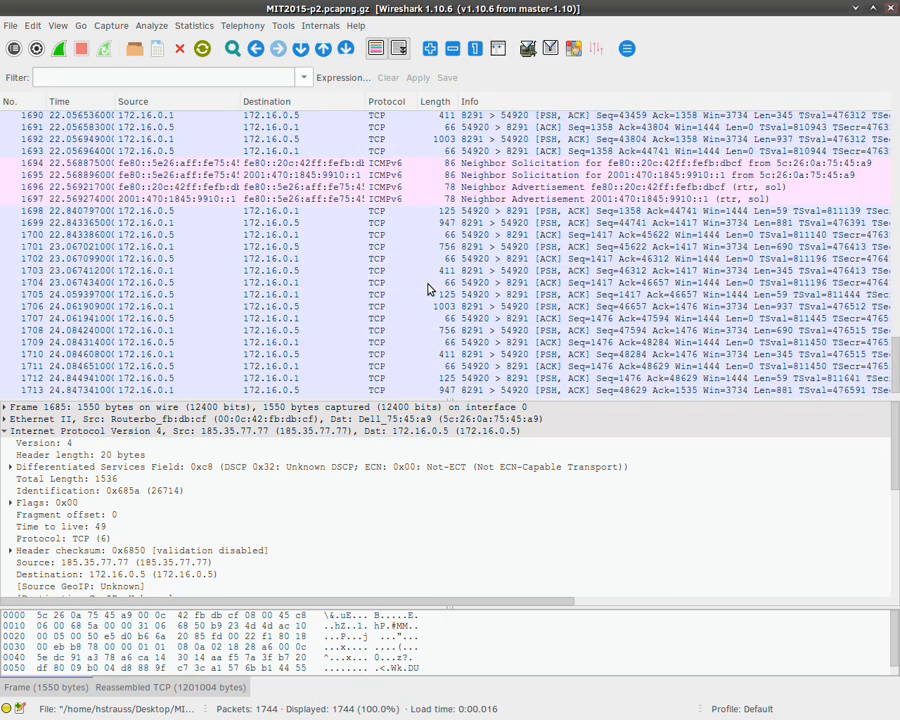
{"action": "scroll", "coordinate": [428, 289], "scroll_direction": "up", "scroll_amount": 7}
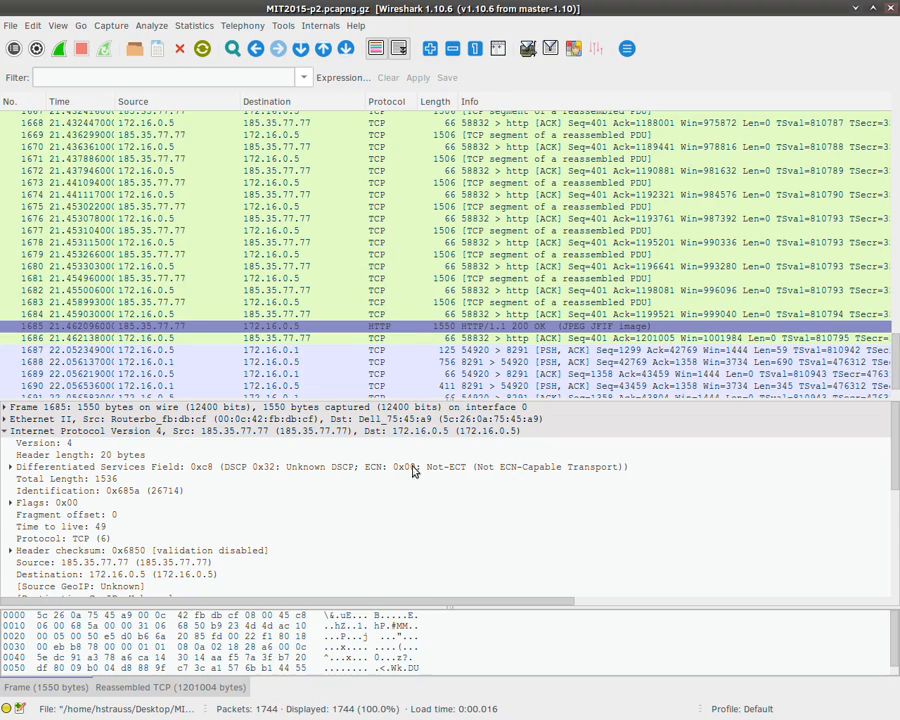
{"action": "scroll", "coordinate": [380, 325], "scroll_direction": "up", "scroll_amount": 4}
{"action": "scroll", "coordinate": [380, 325], "scroll_direction": "up", "scroll_amount": 20}
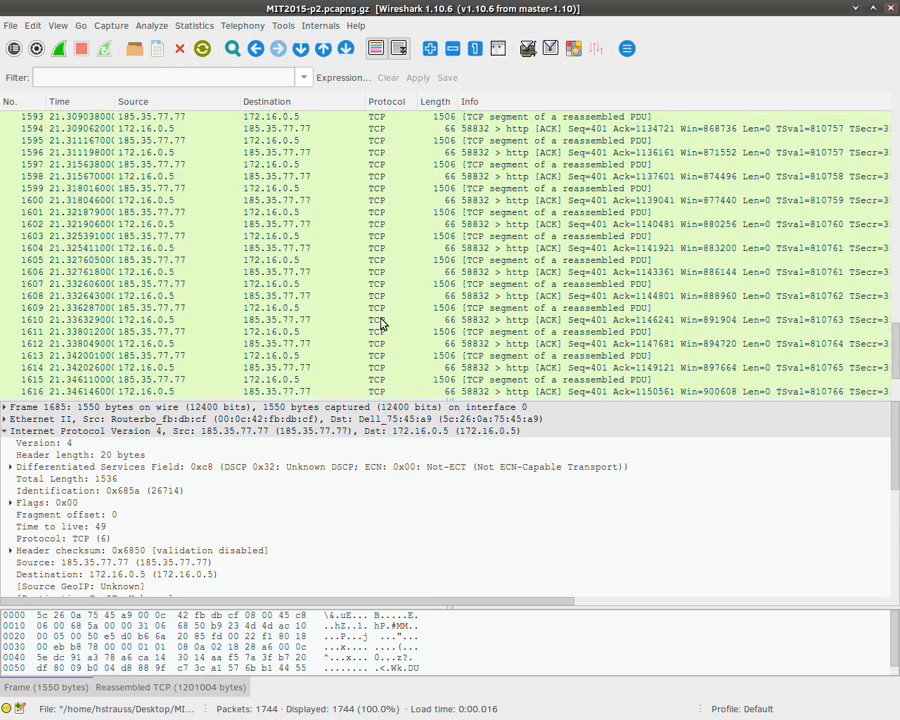
{"action": "scroll", "coordinate": [380, 323], "scroll_direction": "up", "scroll_amount": 19}
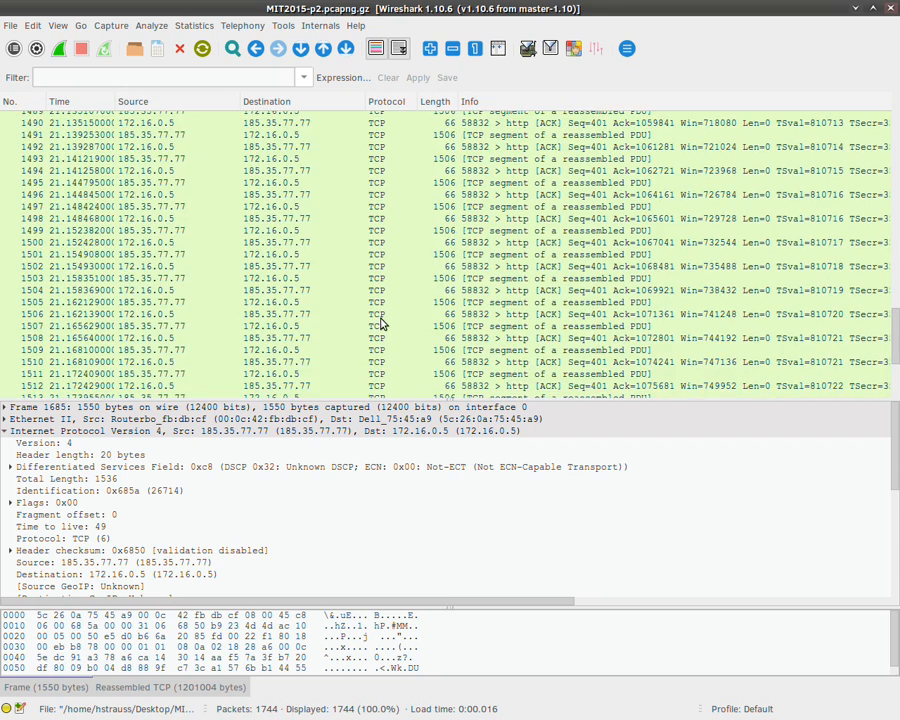